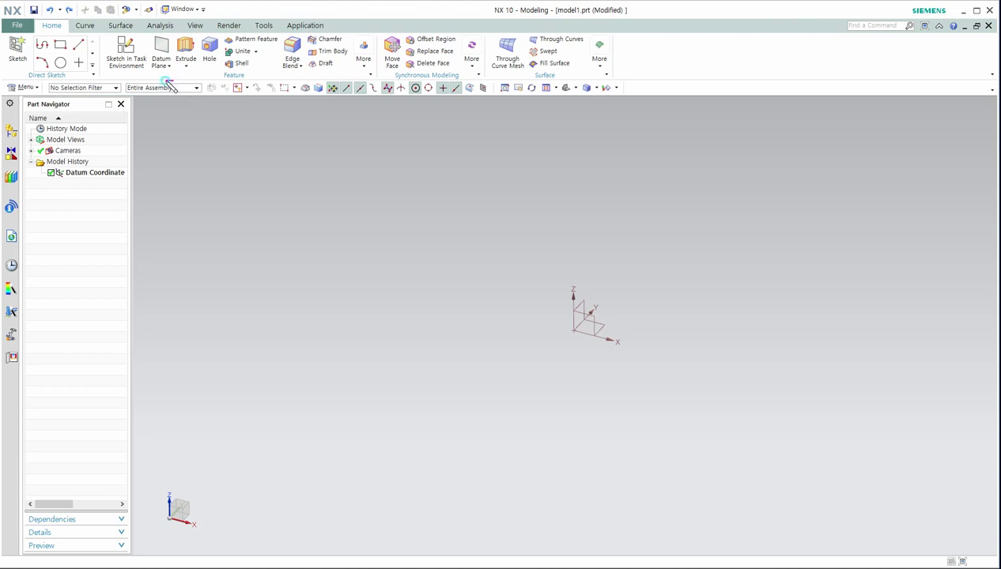
Switch to the Datum Plane notes in Photoshop and underline the first listed use, the sketch plane line, with the Brush tool
mouse_move(135, 70)
mouse_down()
mouse_move(144, 37)
mouse_move(159, 33)
mouse_move(187, 70)
mouse_move(155, 78)
mouse_move(139, 57)
mouse_move(156, 36)
mouse_move(179, 35)
mouse_move(187, 71)
mouse_move(176, 81)
mouse_move(147, 73)
mouse_move(137, 49)
mouse_move(143, 30)
mouse_move(168, 26)
mouse_move(186, 65)
mouse_move(166, 82)
mouse_up()
key(alt+Tab)
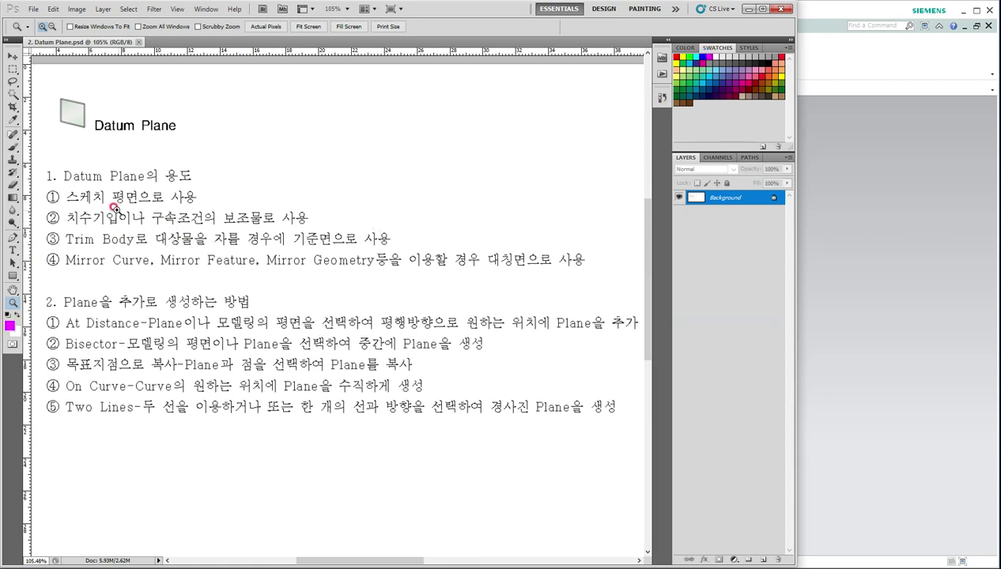
key(b)
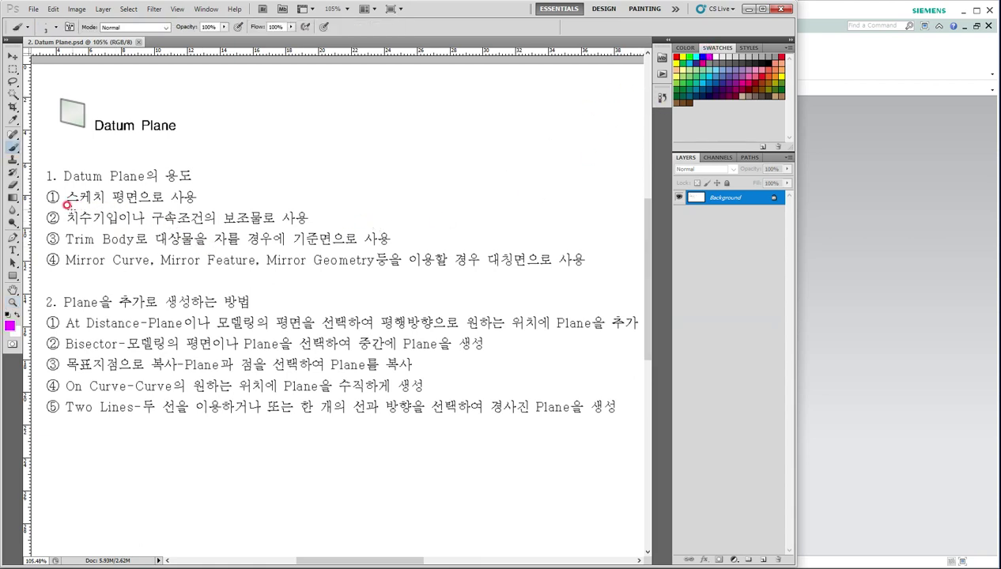
drag(49, 203, 181, 205)
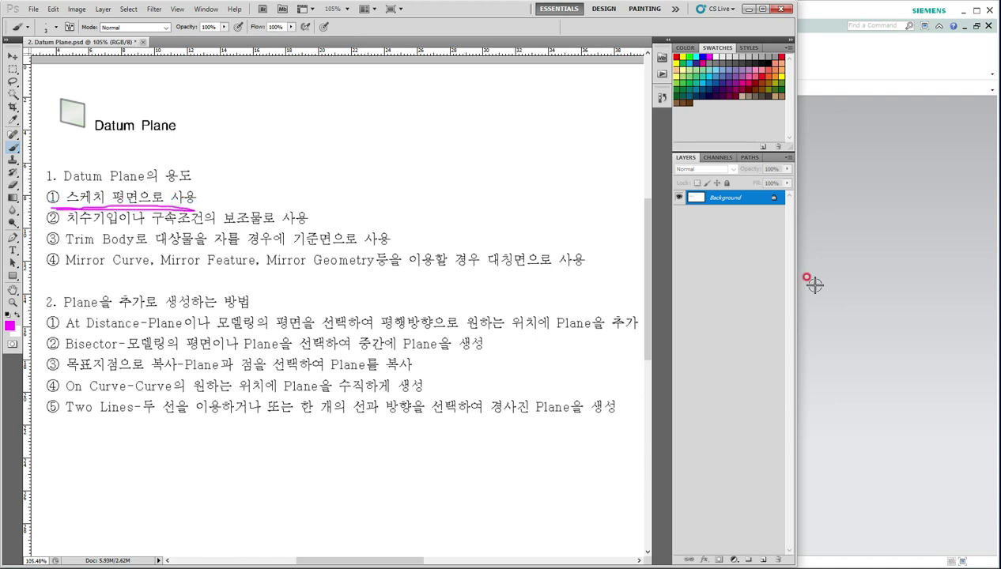
Switch to NX and start a task-environment sketch on the XZ plane of the datum coordinate system
click(912, 289)
click(125, 52)
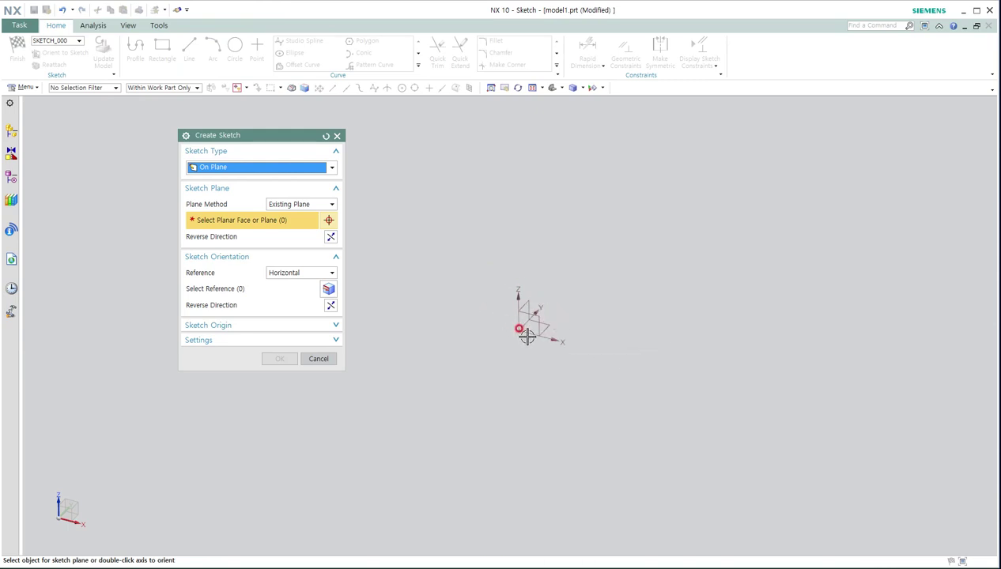
click(529, 312)
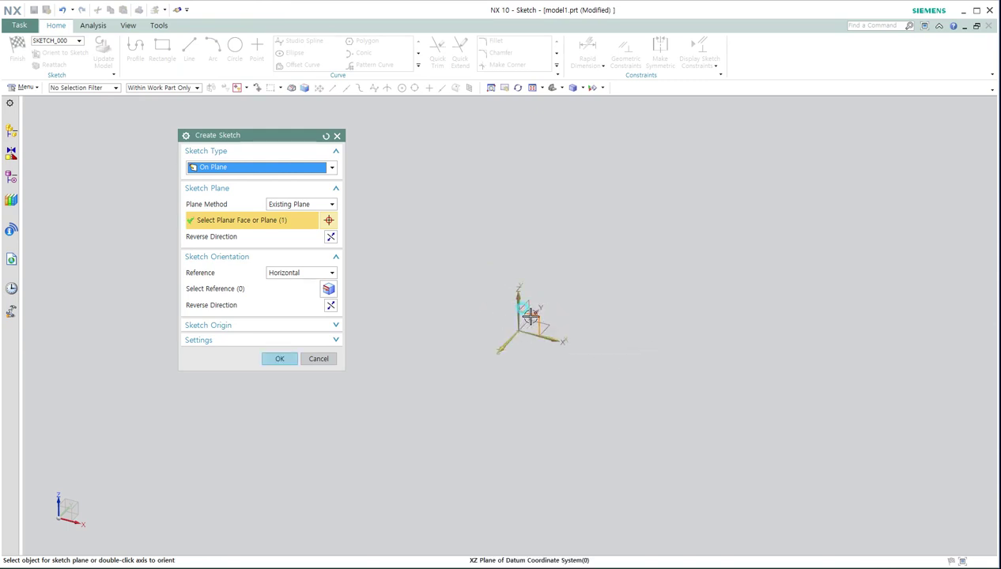
click(284, 358)
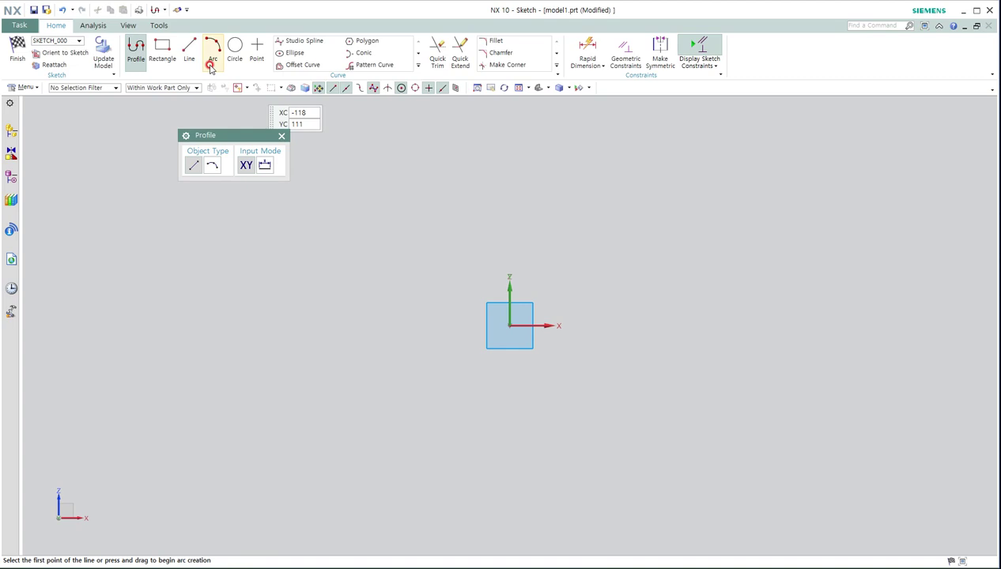
Sketch a rectangle on the negative X side of the origin and a circle on the positive X side
click(163, 49)
click(485, 216)
click(315, 372)
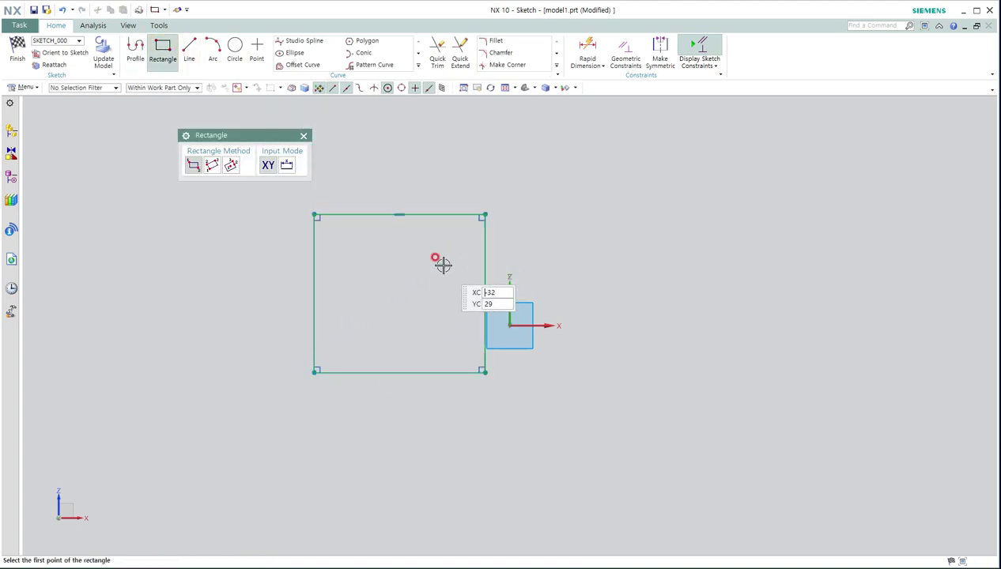
click(234, 51)
click(636, 304)
click(671, 247)
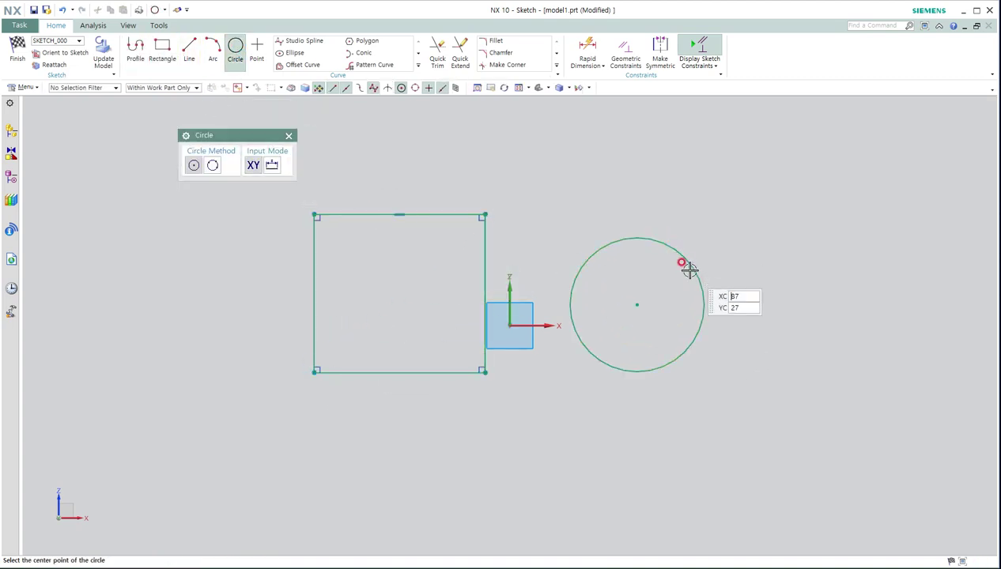
middle_drag(688, 277, 324, 314)
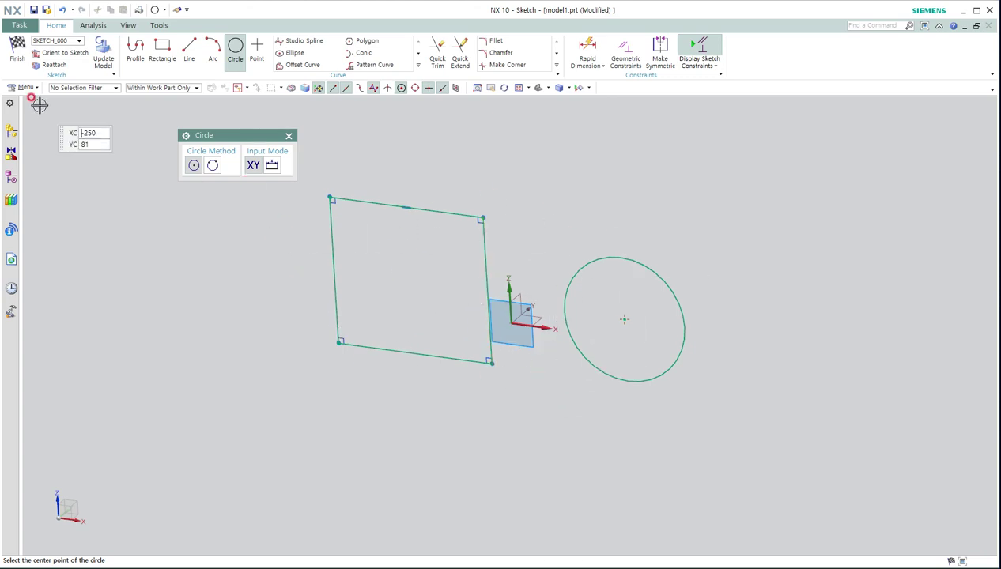
Finish the sketch with the rectangle and circle, and undo its creation
click(17, 52)
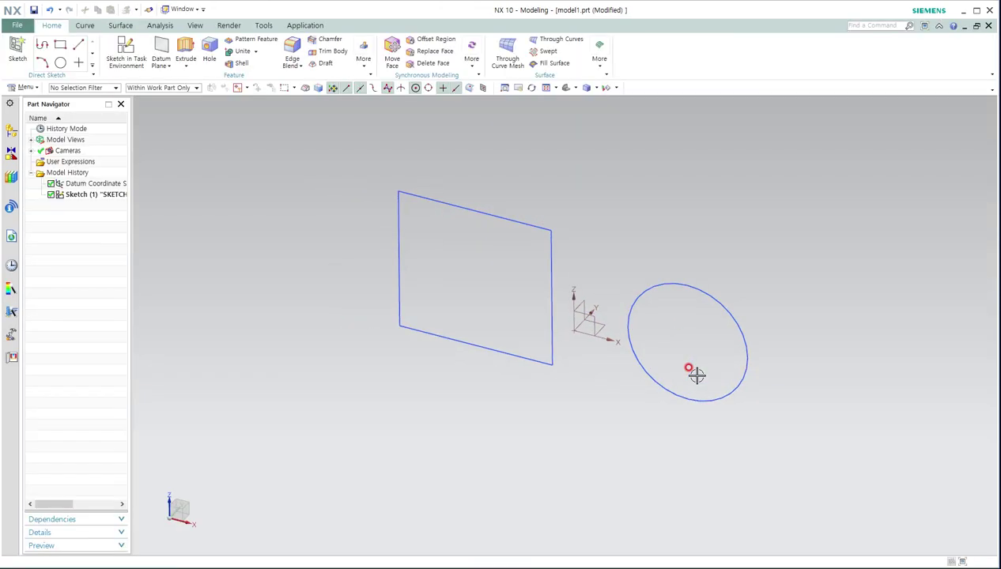
key(ctrl+z)
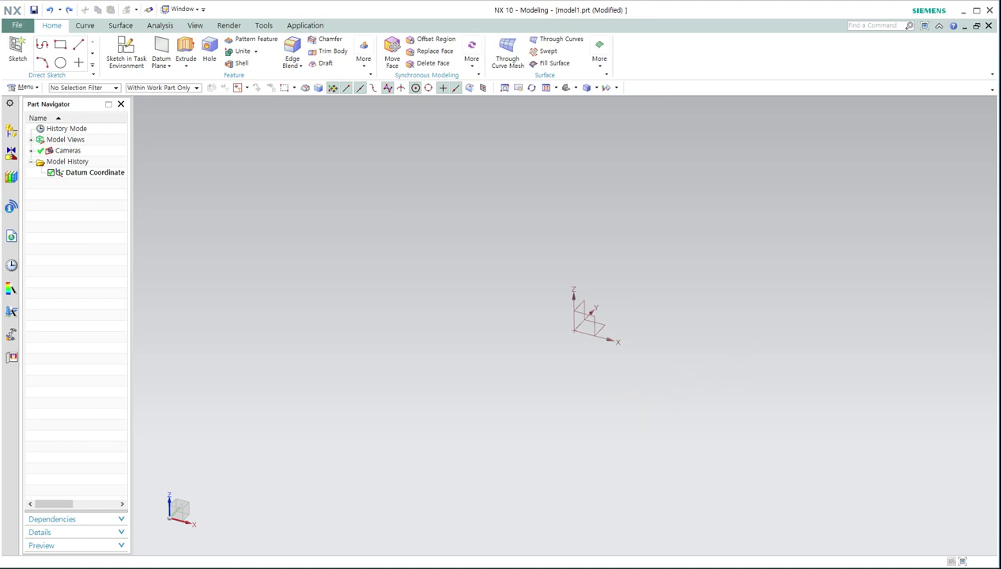
Switch to the Datum Plane notes in Photoshop and underline the key terms of the second listed use
key(alt+Tab)
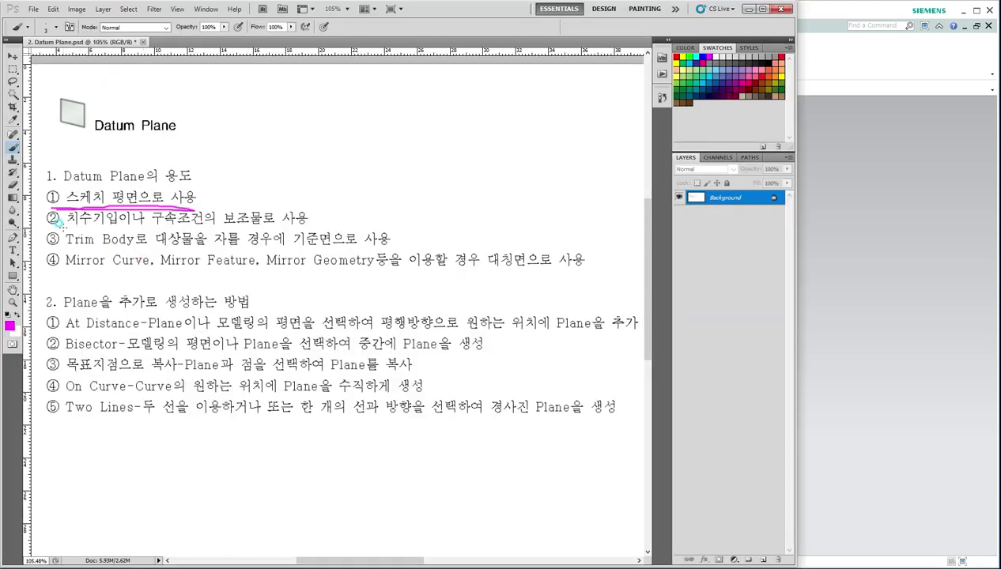
drag(58, 227, 268, 225)
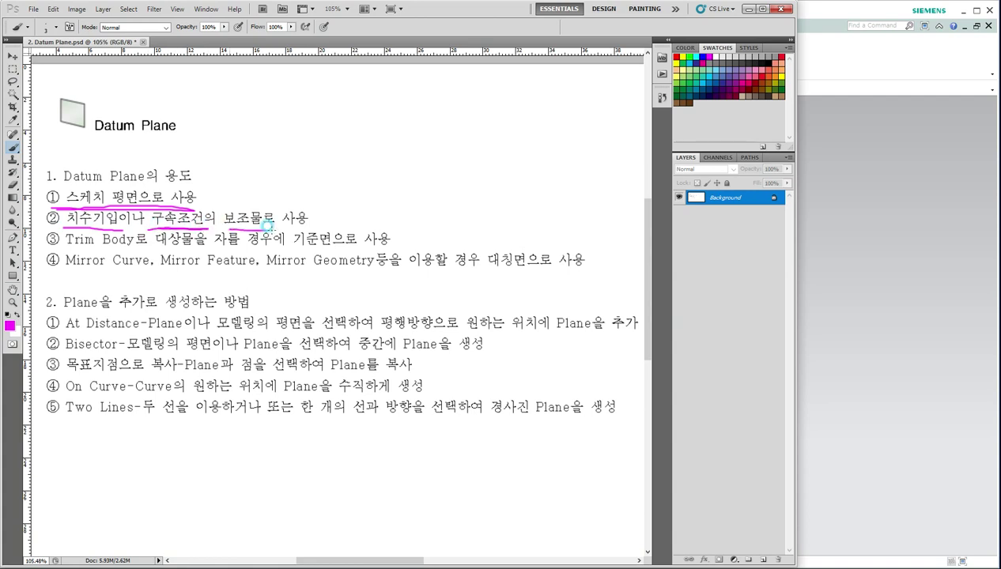
Switch to NX and start a task-environment sketch on the XY plane of the datum coordinate system
click(866, 340)
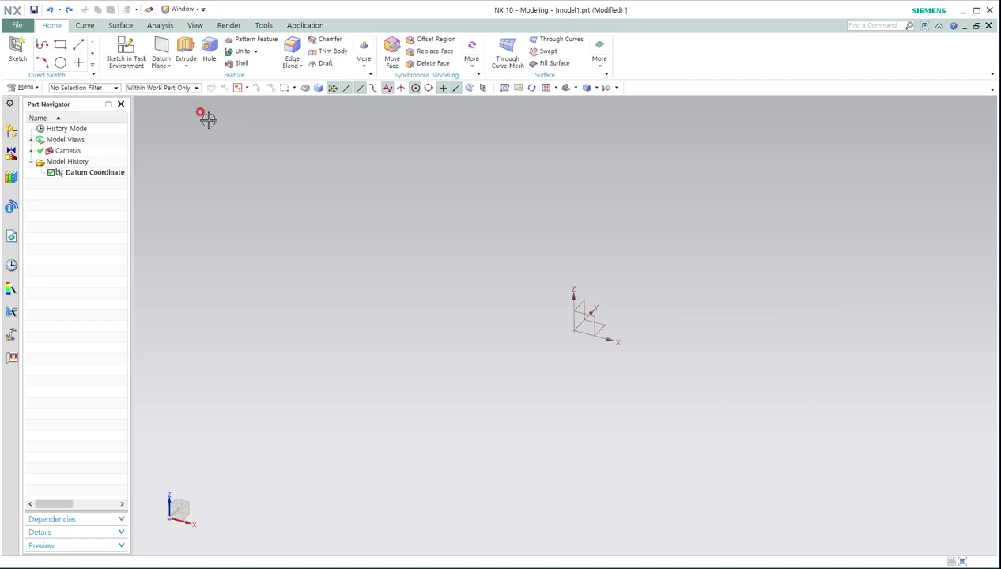
click(125, 50)
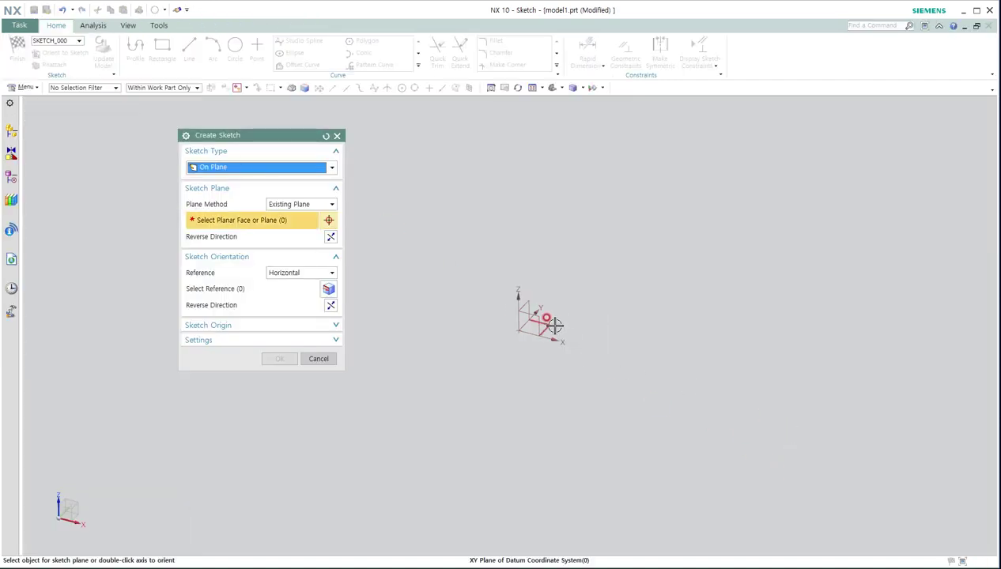
click(546, 327)
middle_click(578, 391)
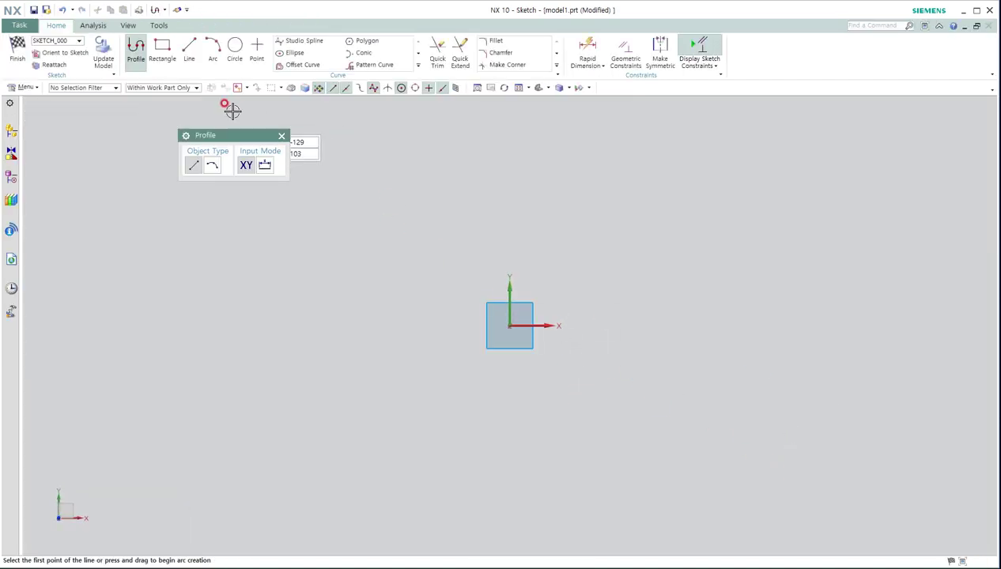
Sketch a two-corner rectangle that encloses the sketch origin
click(162, 49)
click(612, 214)
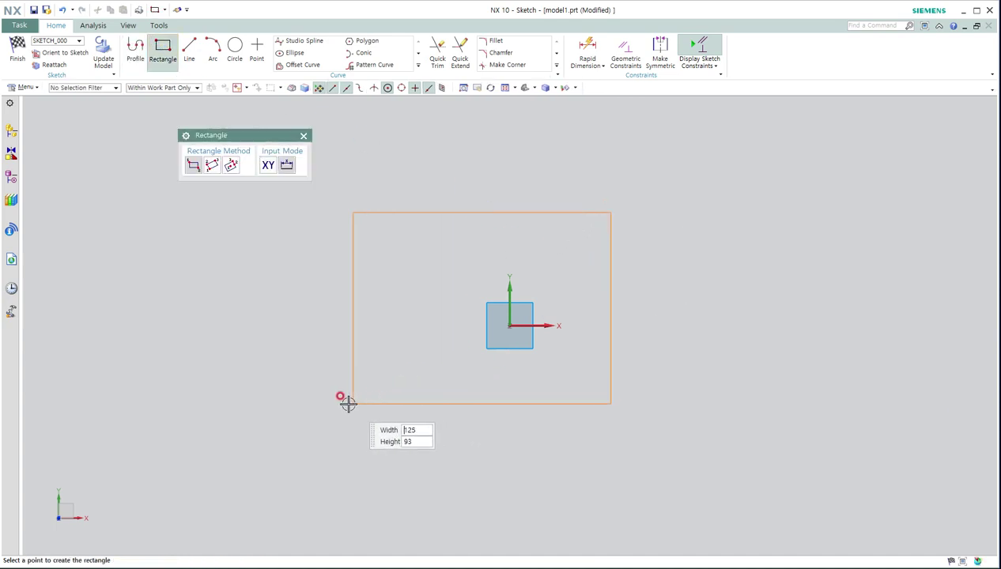
click(329, 401)
key(Escape)
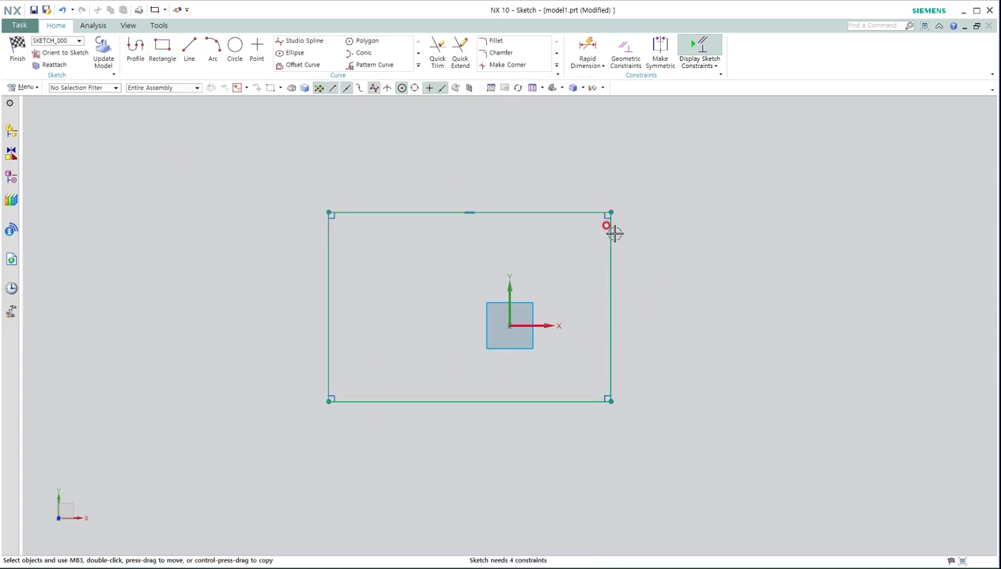
Move the rectangle's right edge outward and slightly down, to about 60 mm from the Y axis
drag(610, 266, 634, 280)
middle_drag(645, 290, 625, 304)
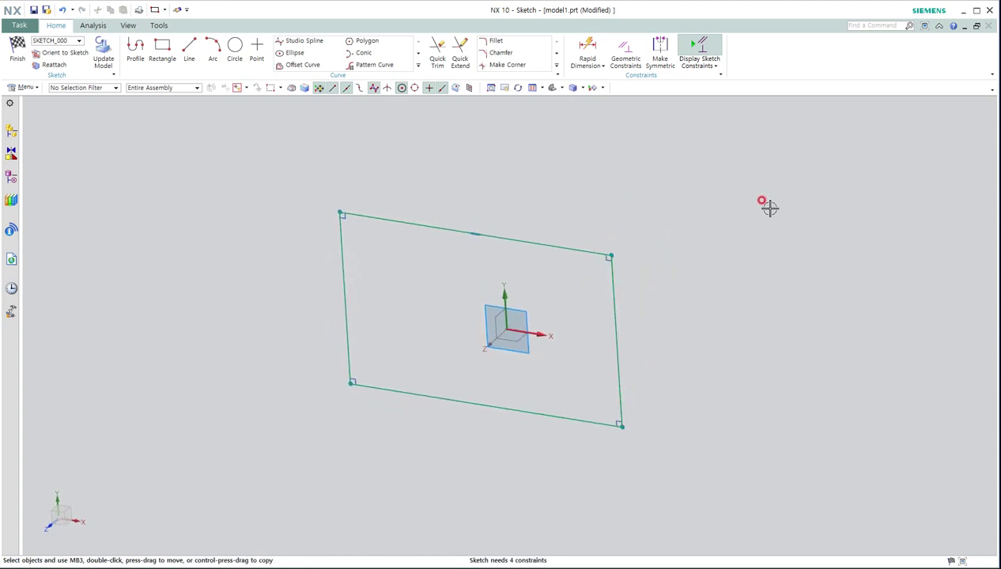
middle_drag(707, 245, 717, 241)
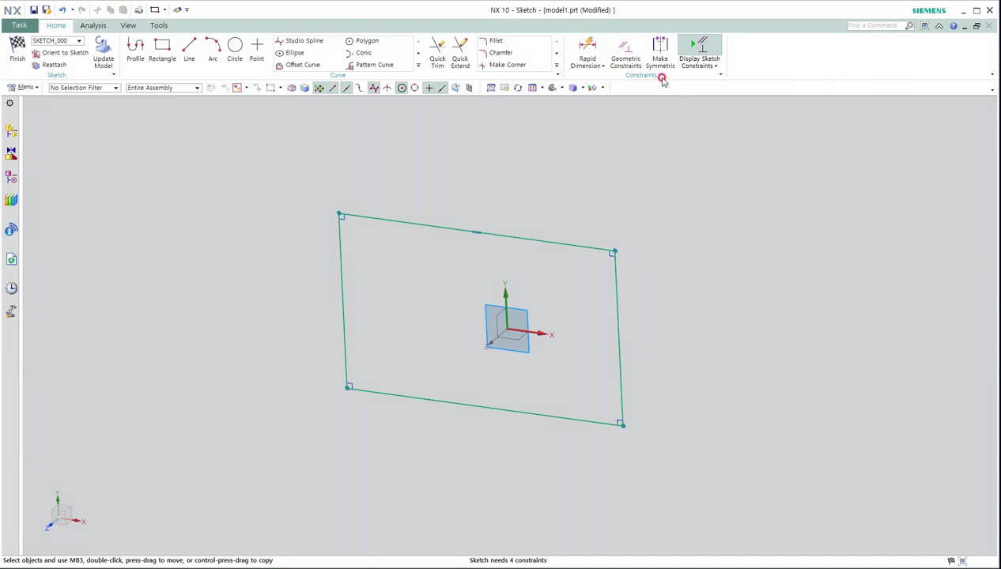
Add a rapid dimension from the YZ datum plane to the rectangle's right edge, placed above the rectangle
click(587, 54)
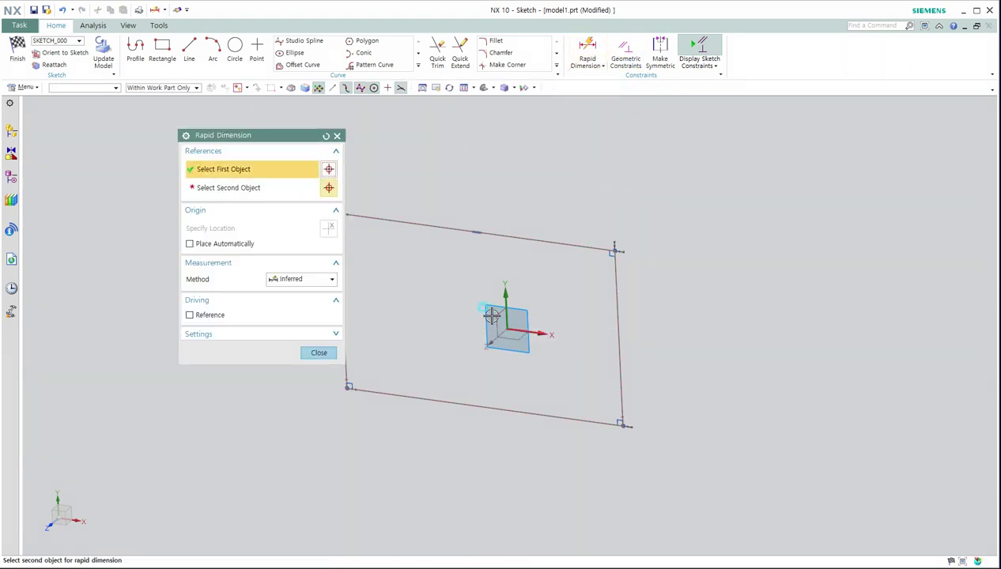
click(494, 315)
click(620, 318)
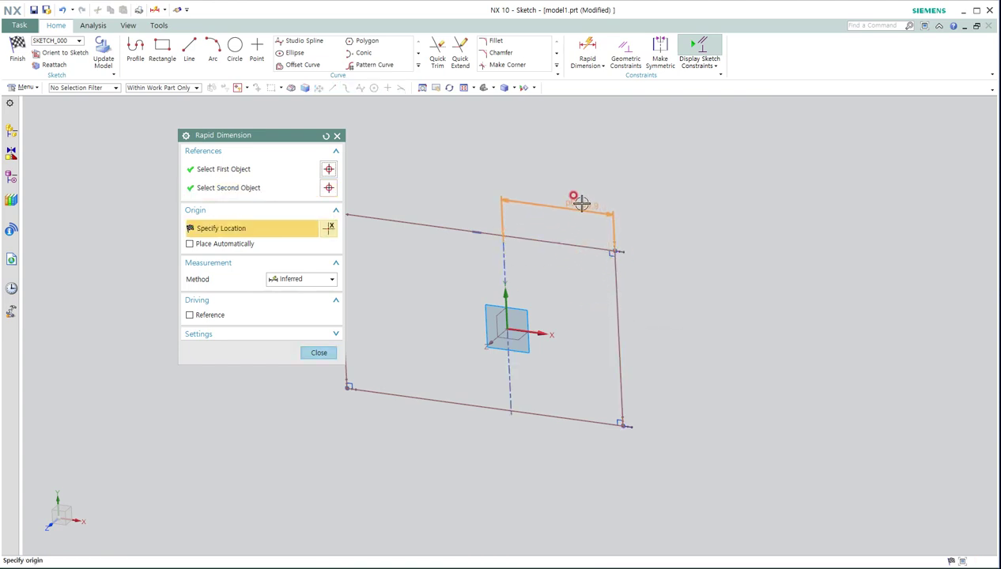
click(581, 200)
Add a rapid dimension from the XZ datum plane to the rectangle's bottom edge, placed beside the right edge
mouse_move(630, 315)
middle_down()
mouse_move(645, 305)
mouse_move(603, 339)
middle_up()
click(510, 338)
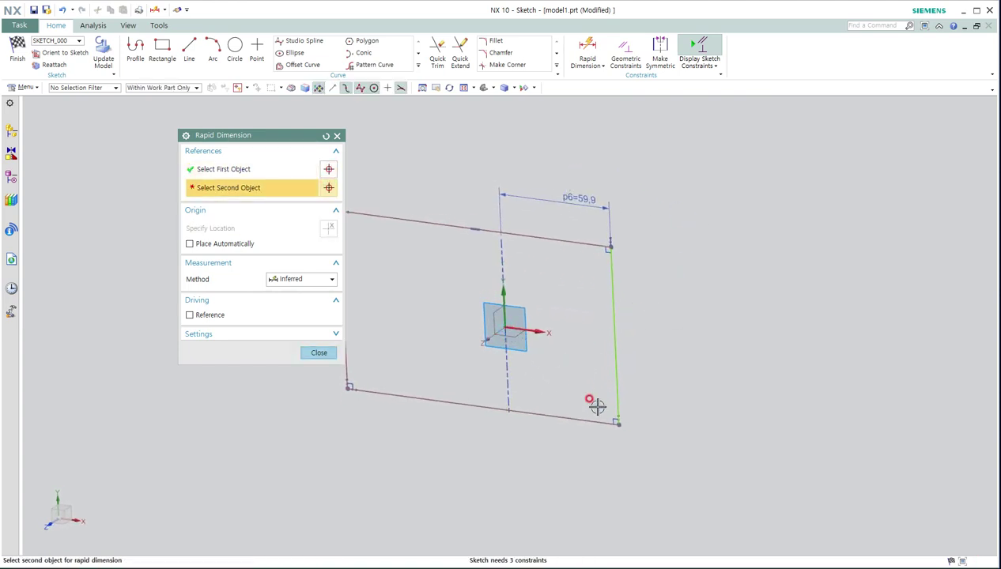
click(550, 413)
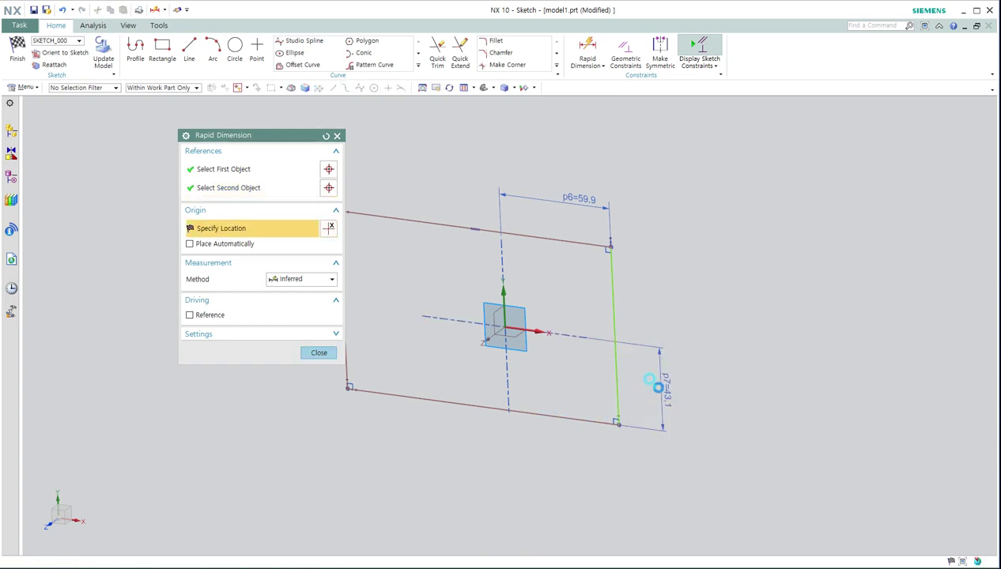
click(659, 386)
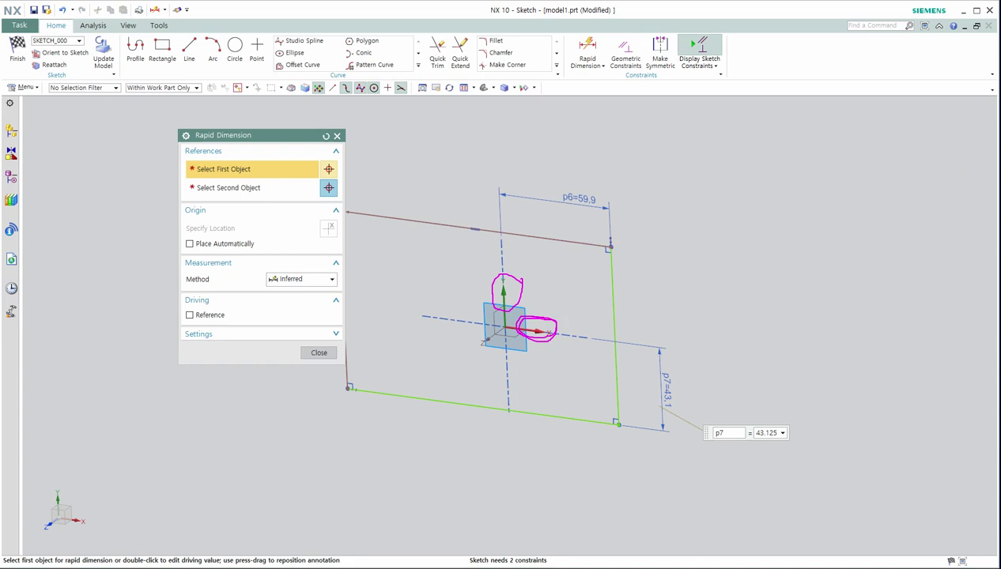
click(319, 352)
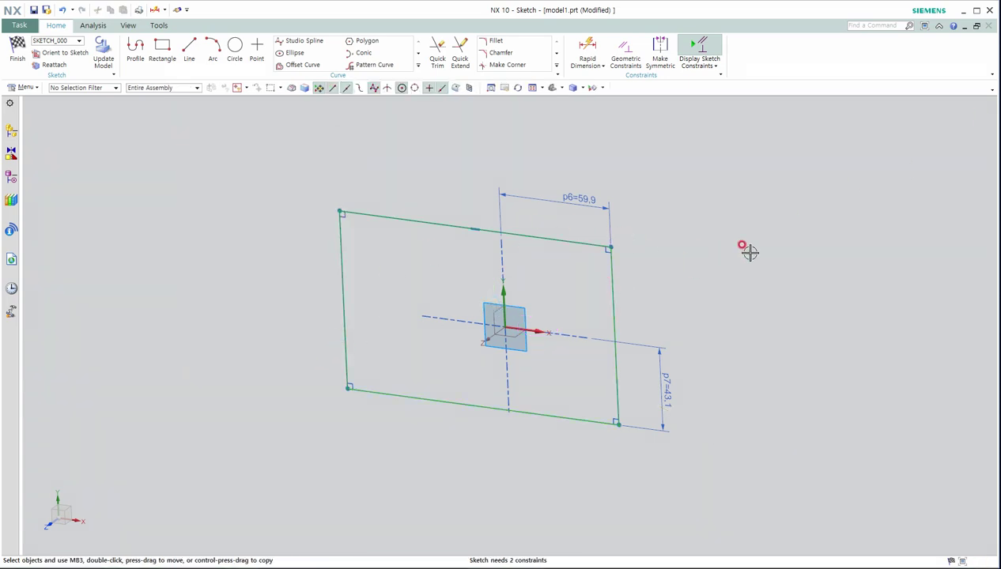
Undo both dimensions between the datum planes and the rectangle
key(ctrl+z)
key(ctrl+z)
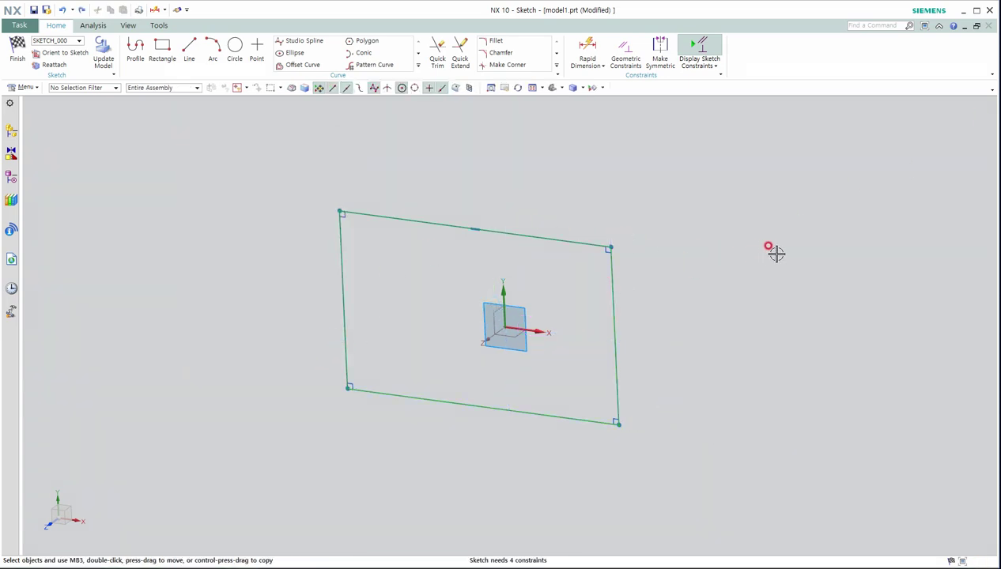
Apply a Collinear geometric constraint between the XZ datum plane and the rectangle's bottom edge
click(625, 59)
drag(288, 133, 237, 139)
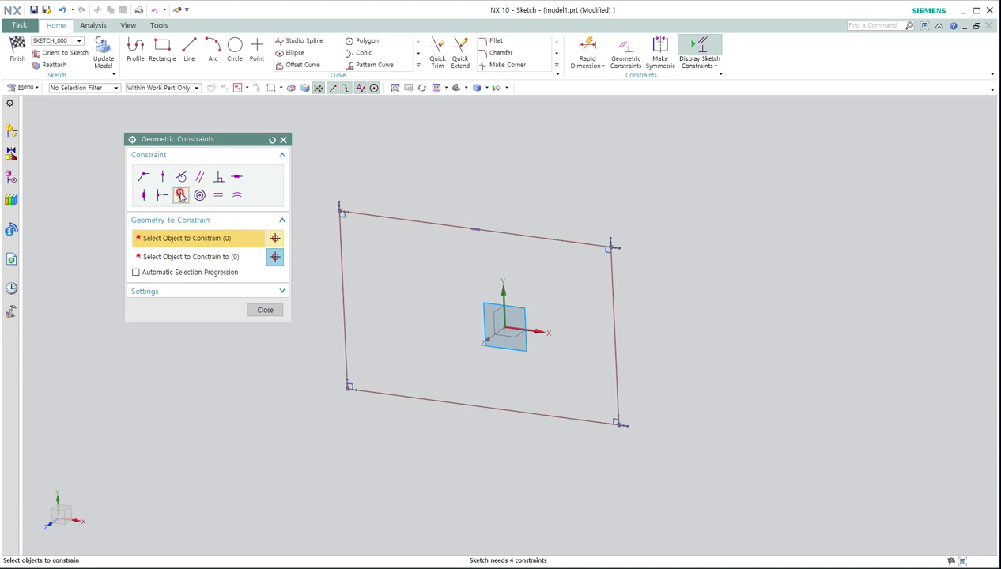
click(224, 205)
mouse_move(191, 219)
mouse_down()
mouse_move(169, 192)
mouse_move(181, 177)
mouse_move(196, 204)
mouse_move(179, 209)
mouse_move(178, 191)
mouse_move(197, 190)
mouse_move(198, 215)
mouse_up()
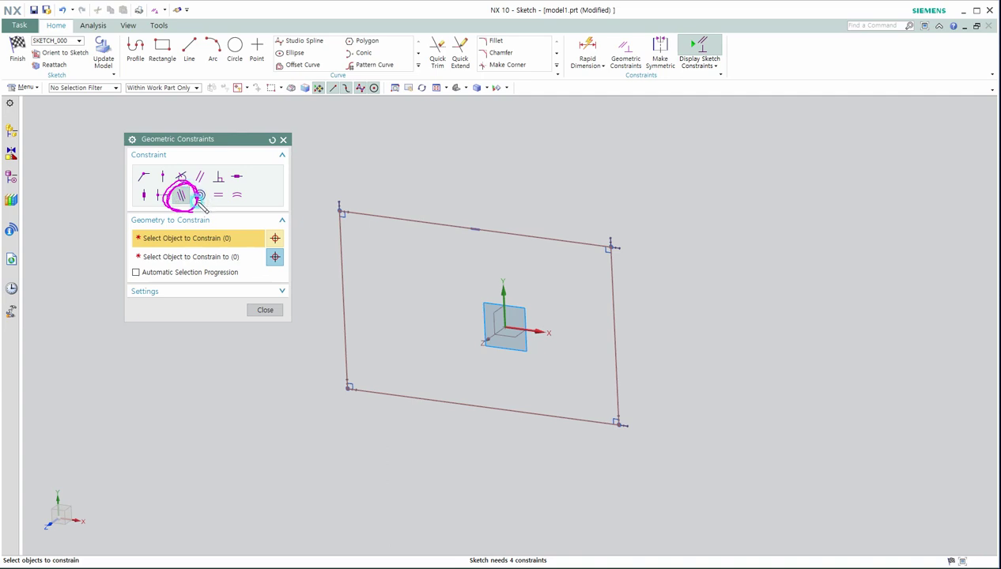
click(419, 387)
mouse_move(495, 398)
mouse_down()
mouse_move(455, 400)
mouse_move(489, 426)
mouse_up()
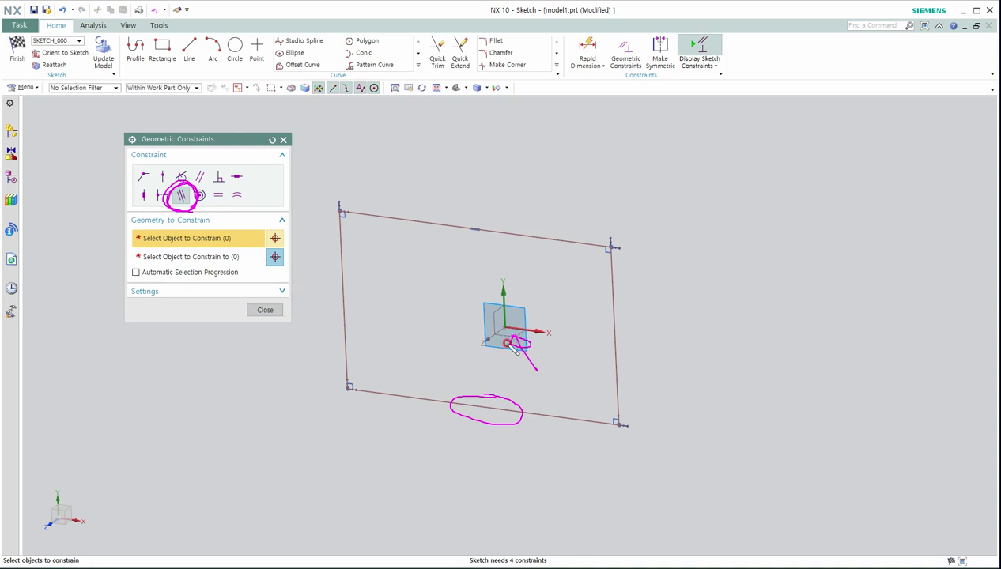
key(Escape)
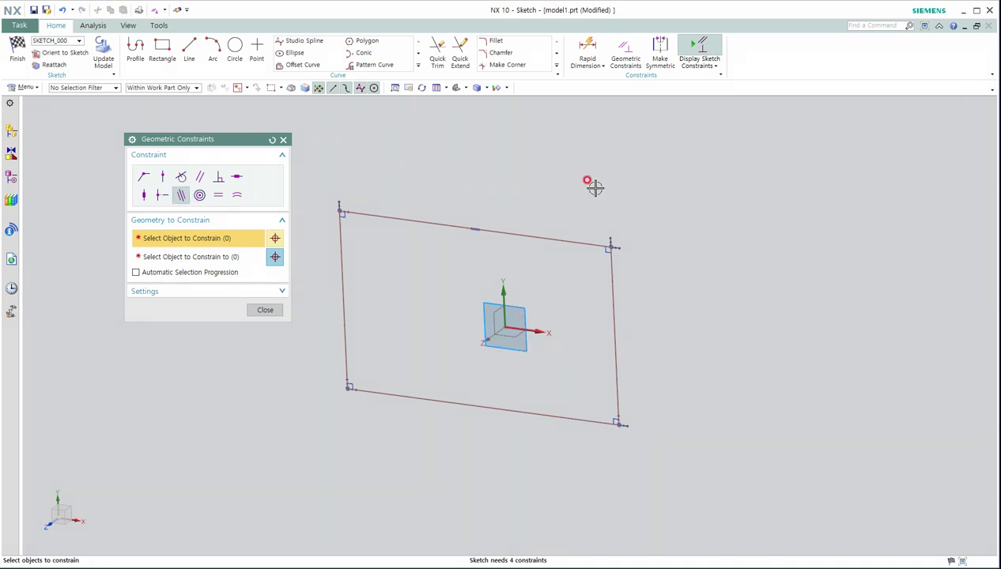
click(514, 336)
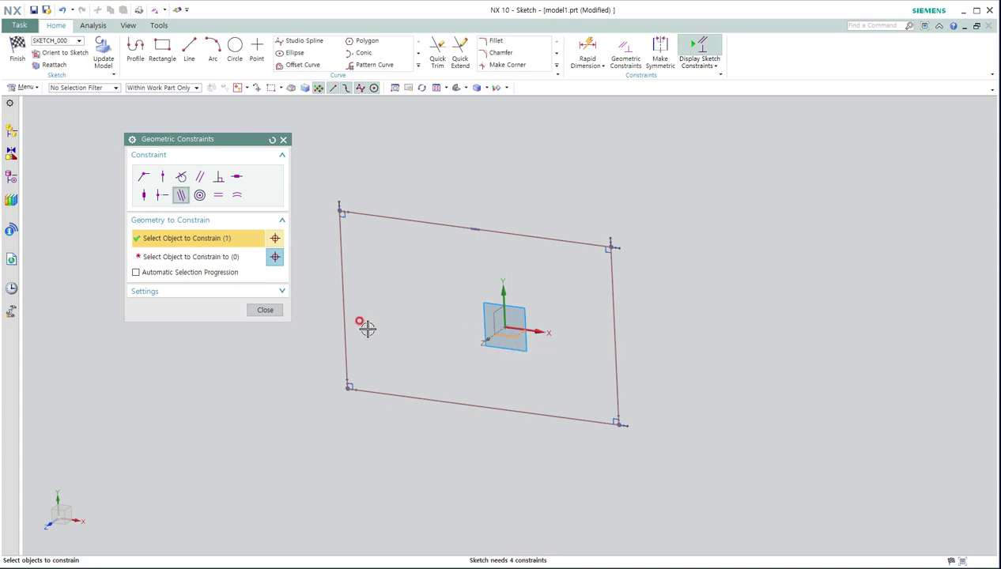
click(197, 258)
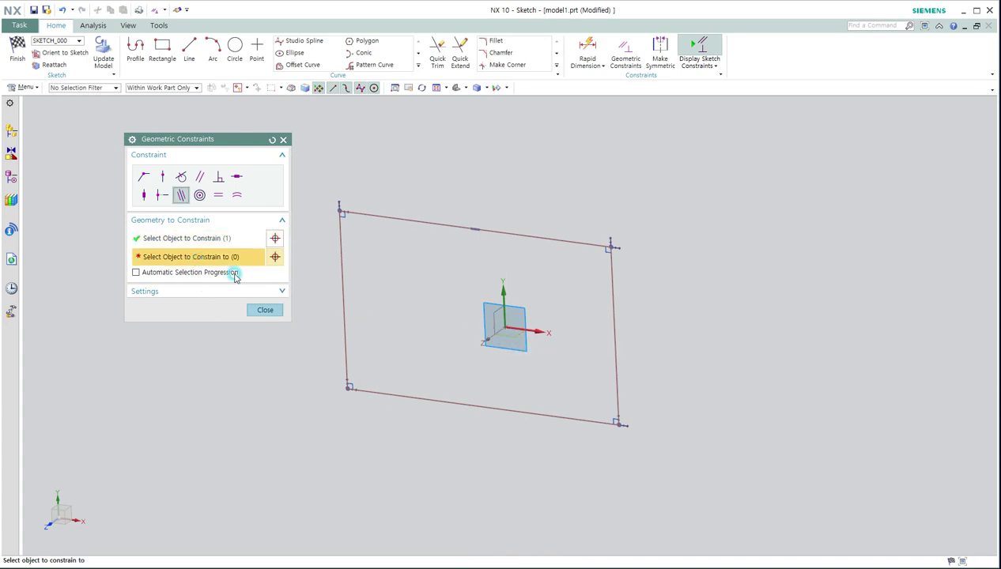
click(509, 405)
middle_drag(505, 404, 517, 375)
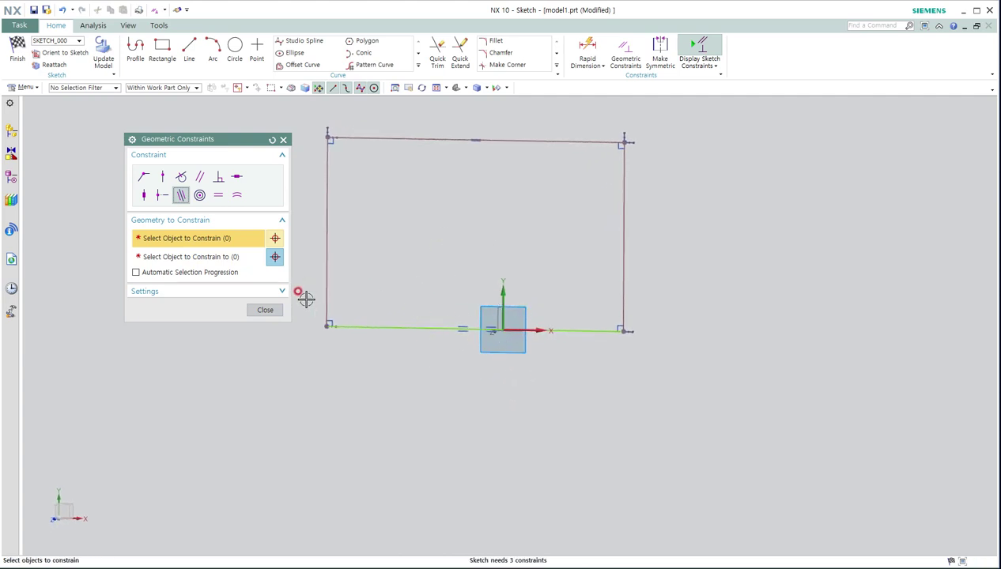
click(265, 310)
mouse_move(469, 317)
middle_down()
mouse_move(479, 318)
mouse_move(465, 329)
middle_up()
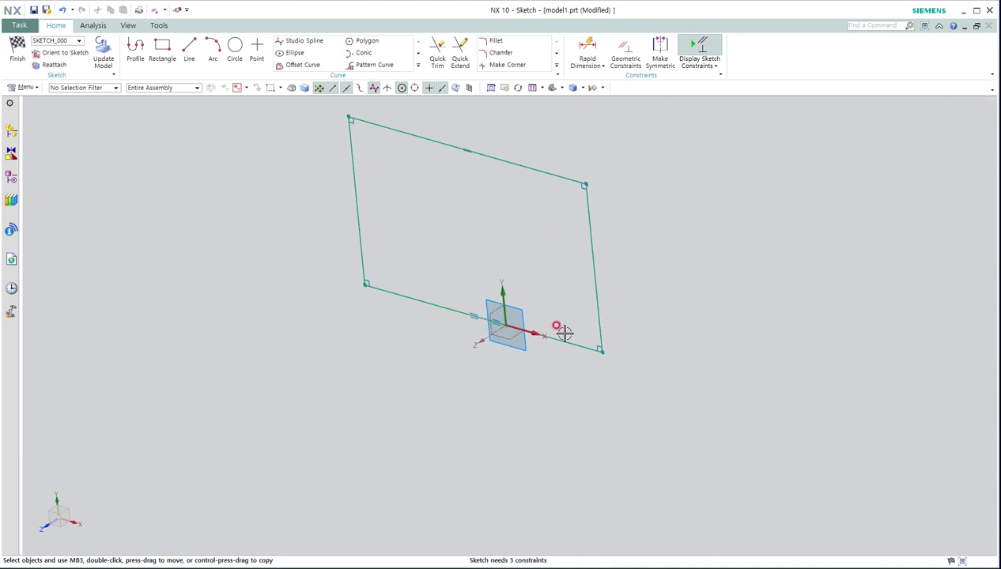
Undo the Collinear constraint on the rectangle's bottom edge and finish the sketch
key(ctrl+z)
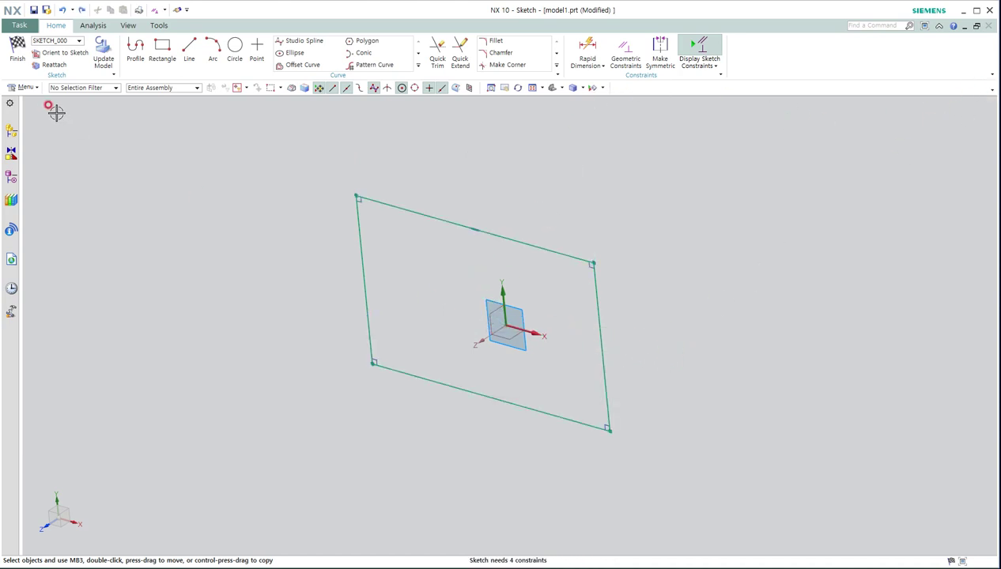
click(19, 55)
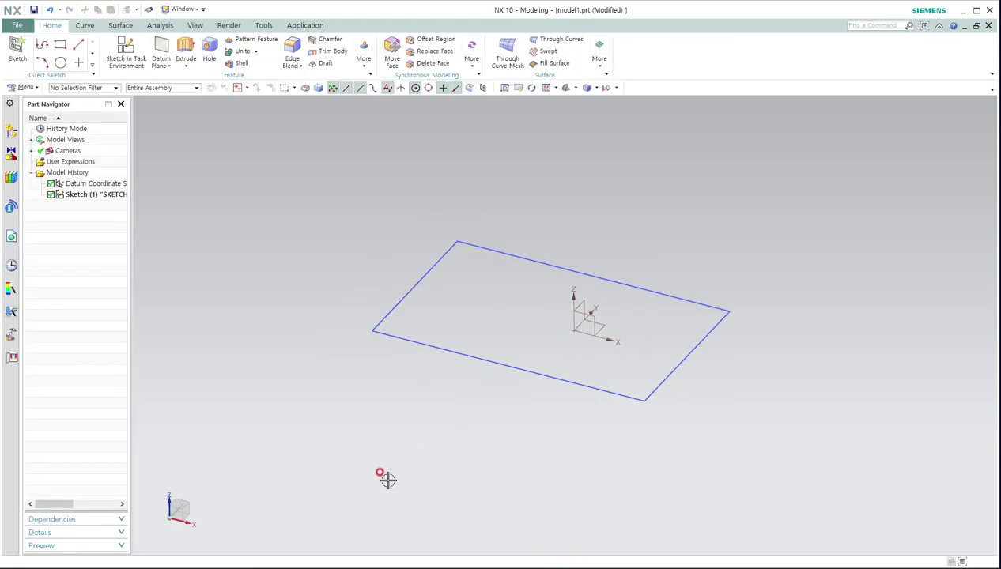
Switch to Photoshop and underline "Trim Body" and the reference-plane phrase in item 3 with the magenta brush
click(235, 562)
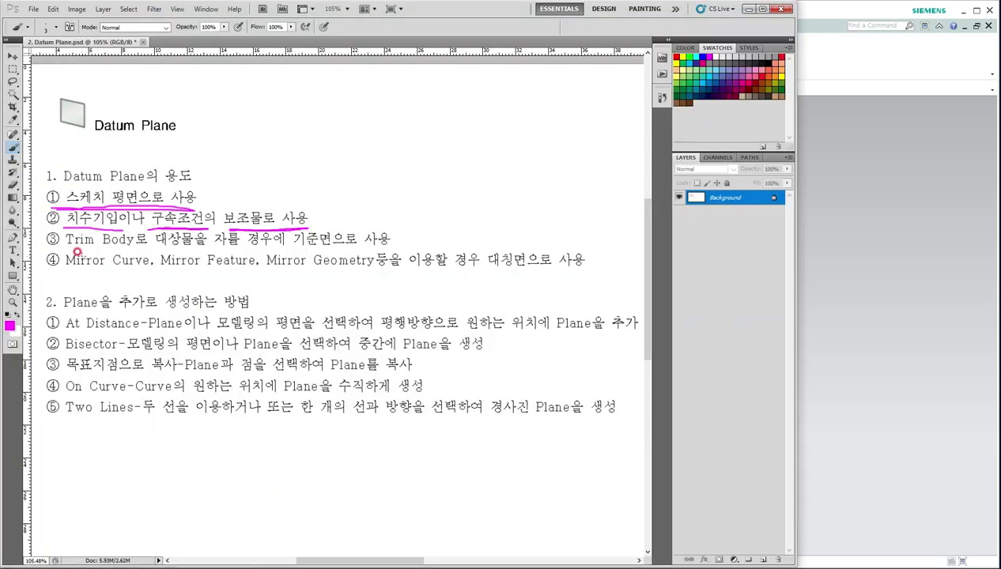
drag(63, 248, 113, 248)
drag(174, 246, 393, 246)
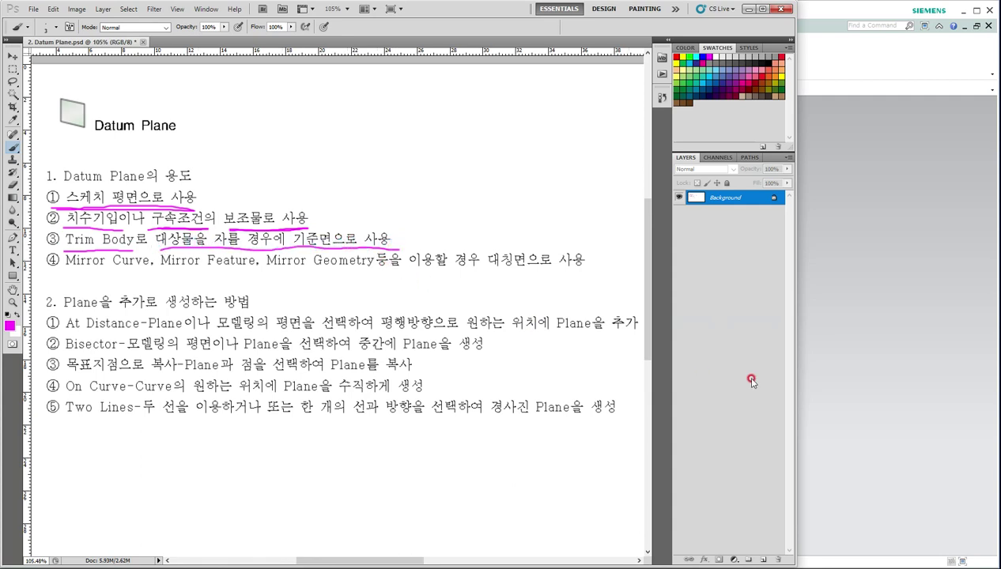
Switch to NX and extrude the rectangle sketch upward into a solid block
click(830, 363)
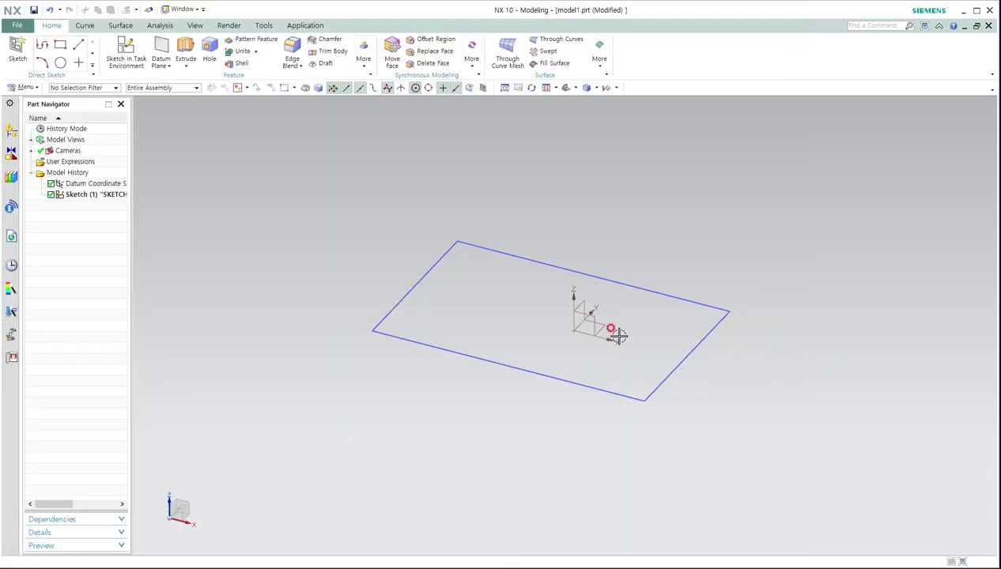
click(187, 53)
click(531, 261)
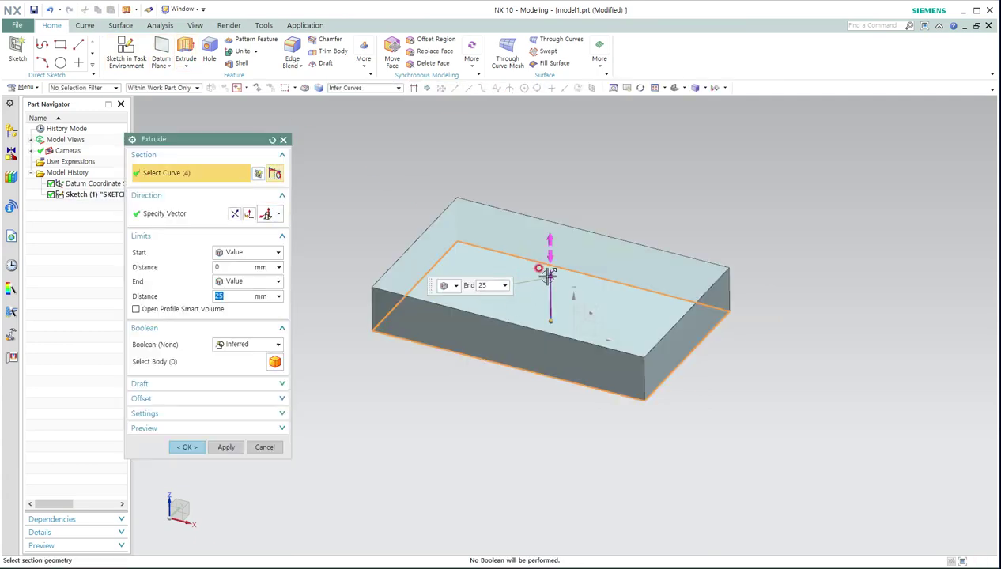
click(186, 447)
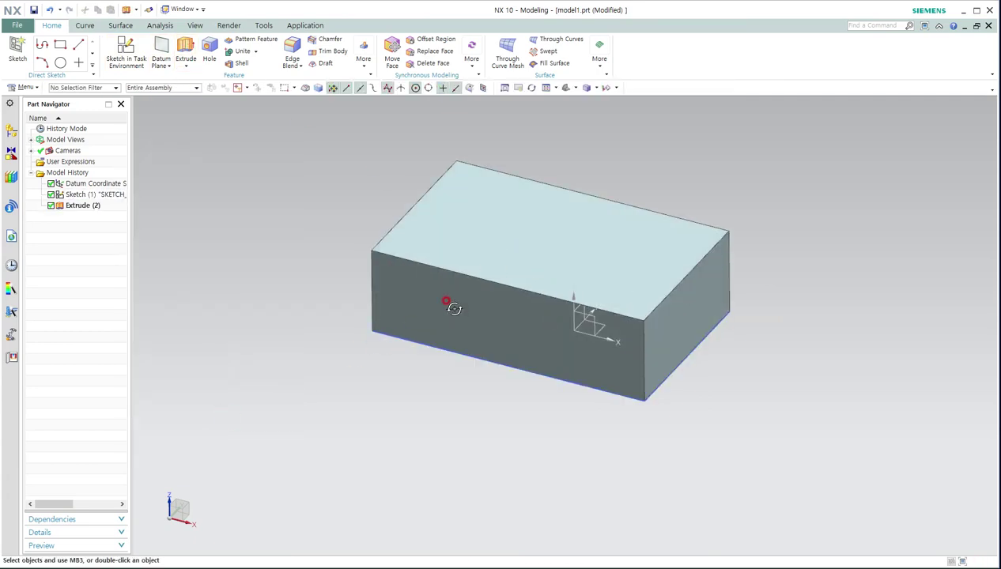
middle_drag(454, 309, 461, 296)
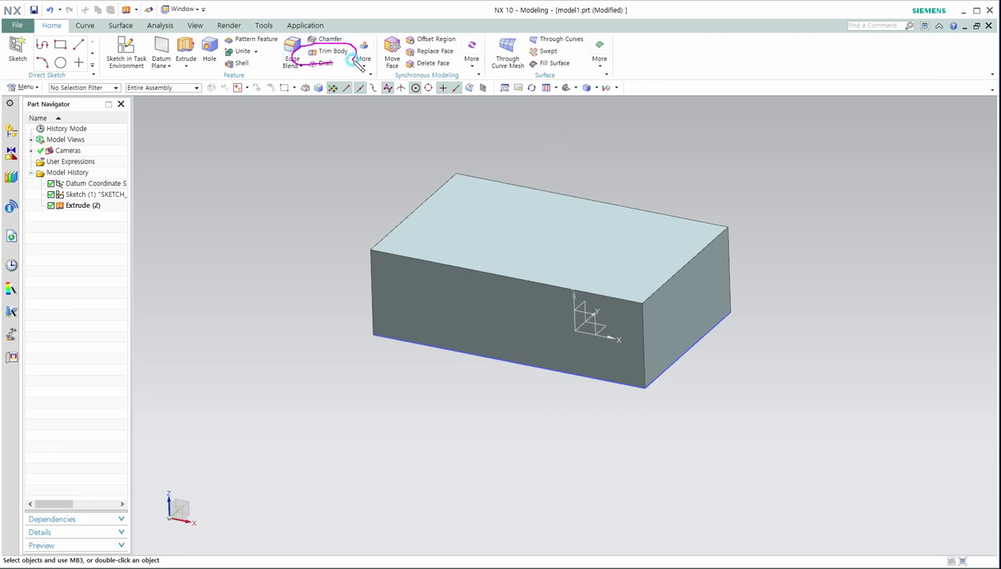
mouse_move(359, 64)
mouse_down()
mouse_move(323, 65)
mouse_move(297, 62)
mouse_up()
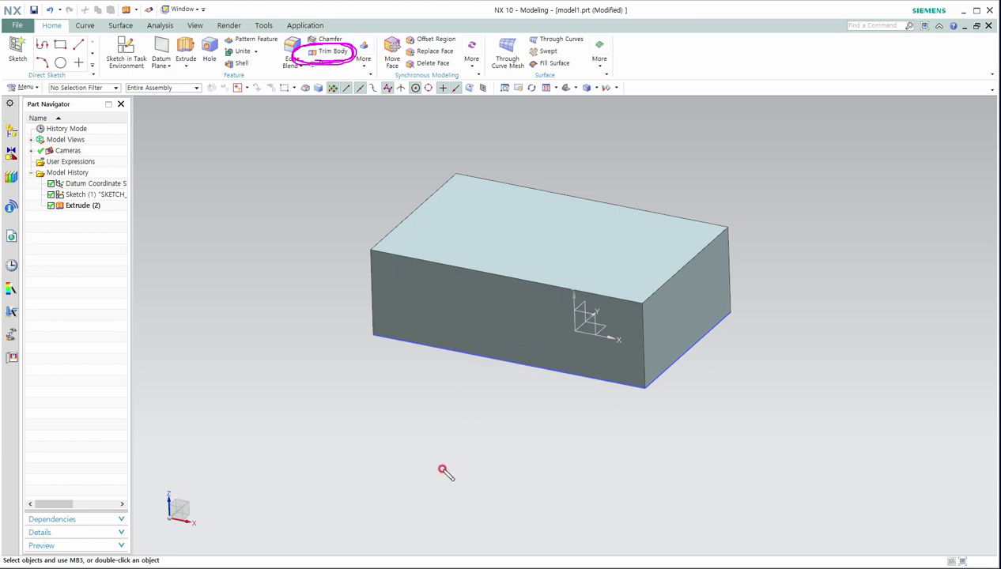
key(alt+Tab)
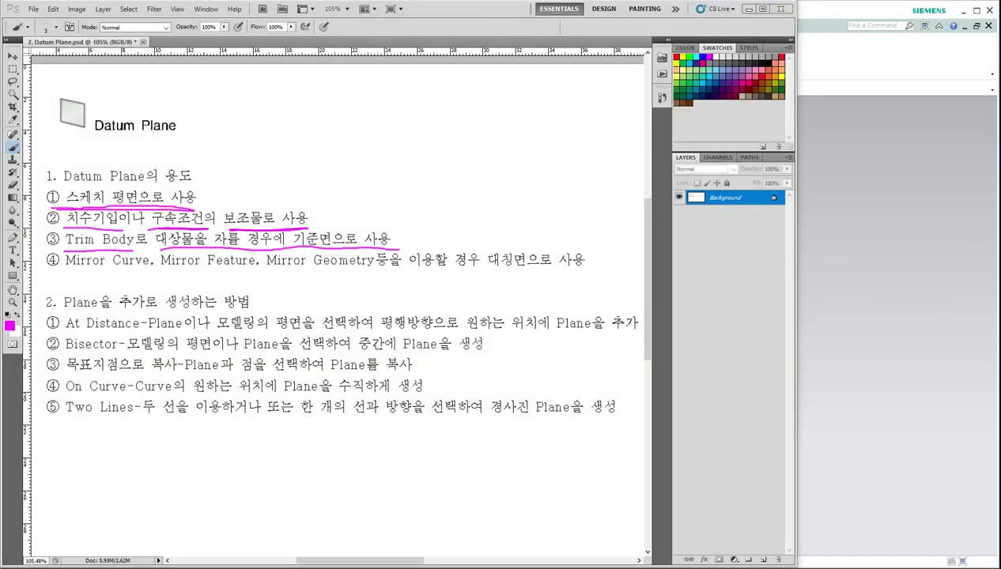
click(848, 331)
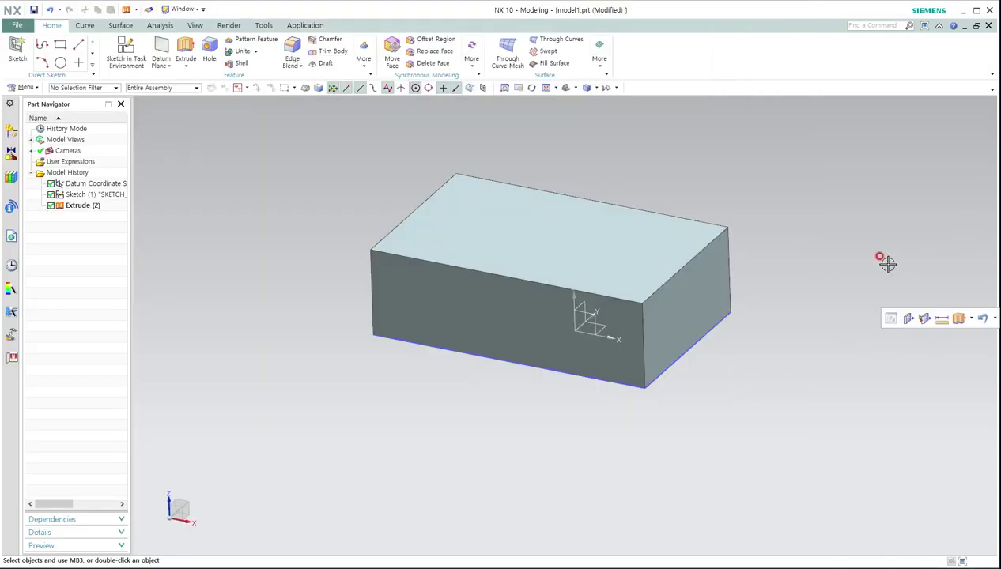
Trim the block with the YZ datum plane using Trim Body, keeping the portion on the negative X side
click(329, 51)
drag(248, 141, 286, 120)
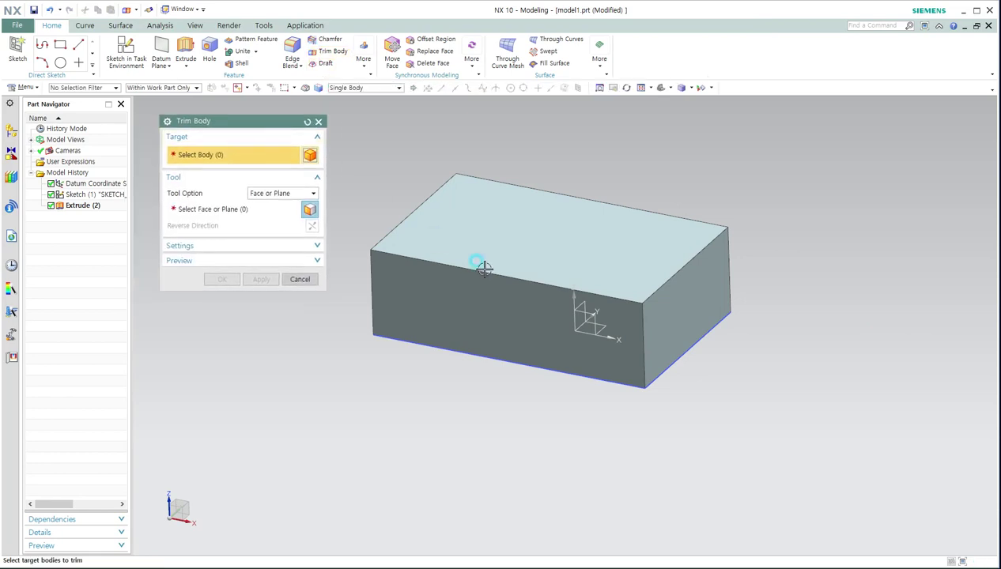
click(505, 250)
click(228, 218)
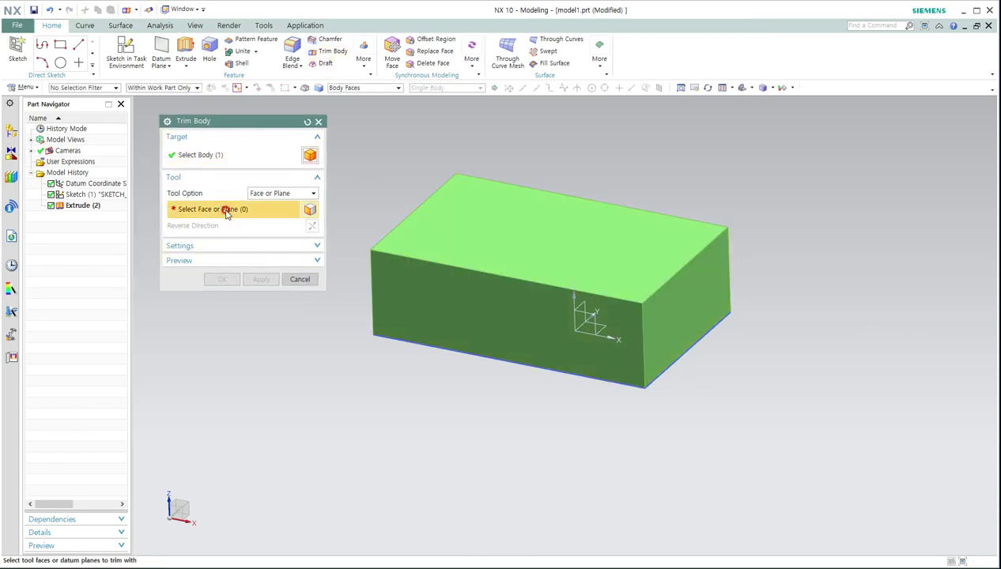
middle_drag(506, 340, 589, 300)
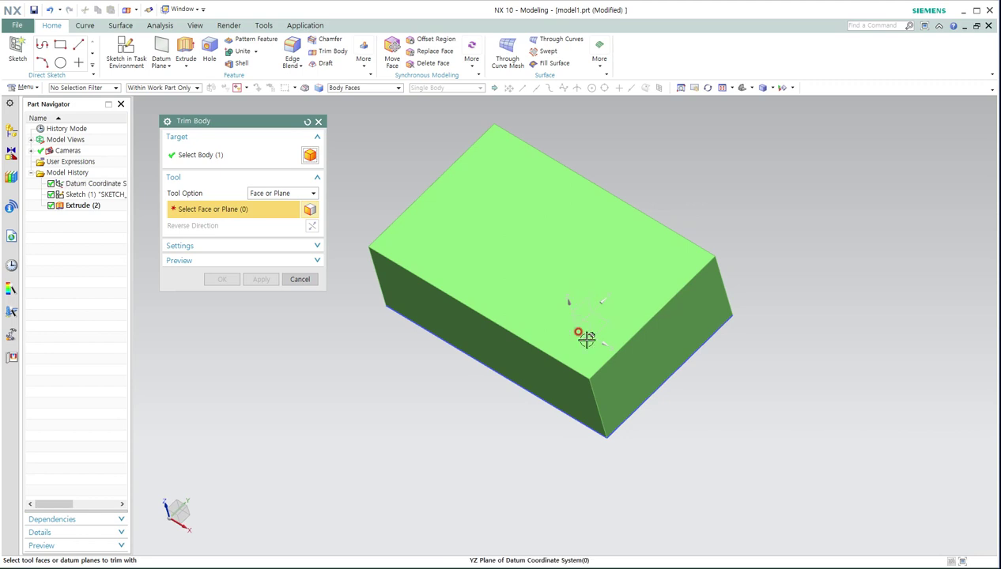
mouse_move(584, 336)
middle_down()
mouse_move(599, 341)
mouse_move(606, 330)
mouse_move(595, 326)
mouse_move(582, 354)
middle_up()
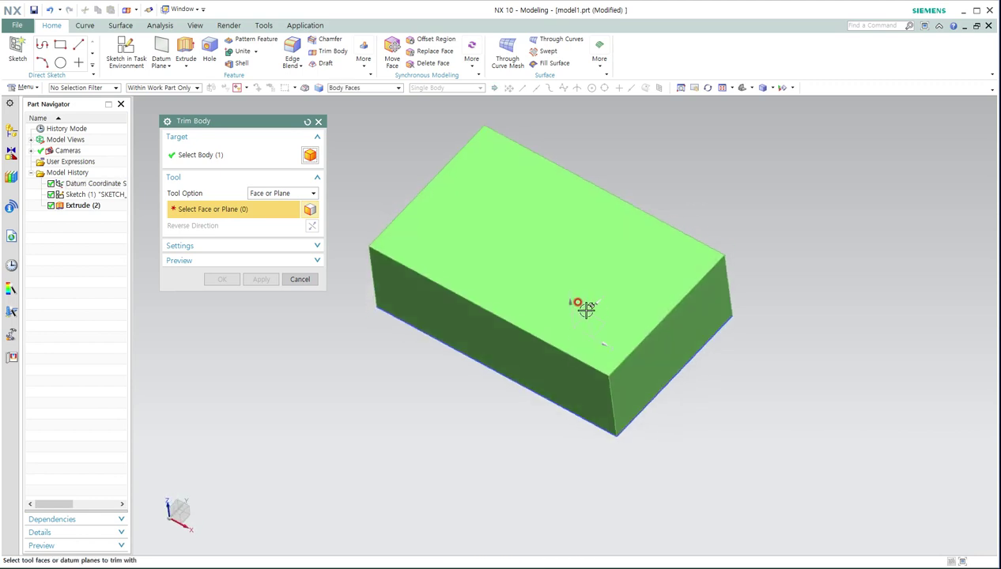
click(577, 301)
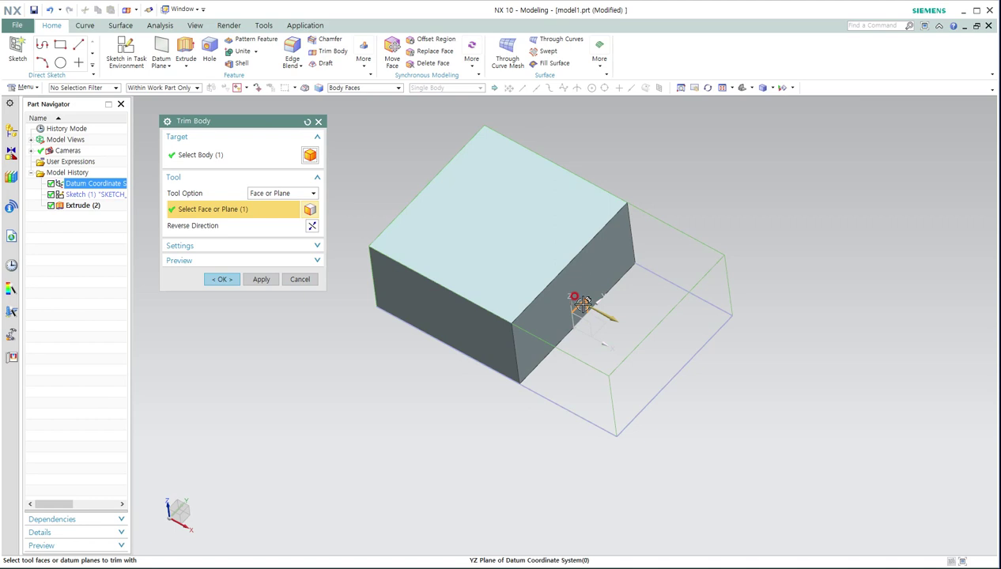
click(224, 280)
middle_drag(593, 370, 601, 377)
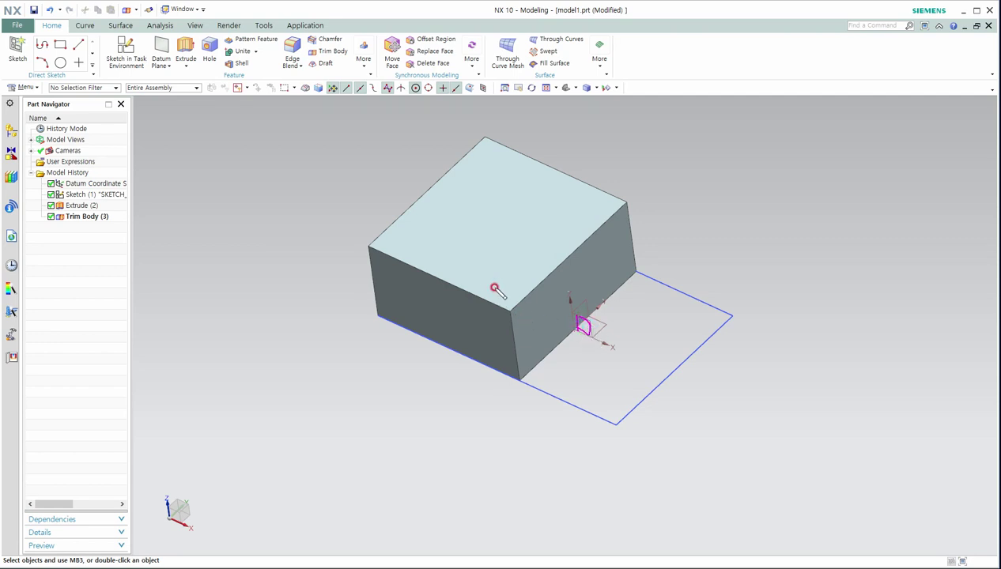
mouse_move(522, 275)
mouse_down()
mouse_move(361, 214)
mouse_move(340, 293)
mouse_move(445, 382)
mouse_move(552, 368)
mouse_up()
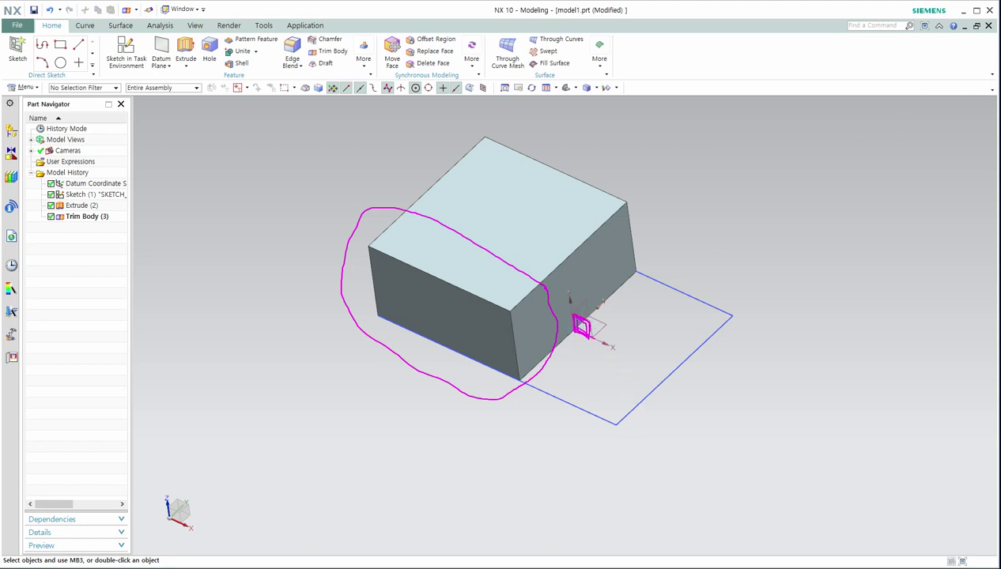
mouse_move(664, 234)
middle_down()
mouse_move(660, 246)
mouse_move(721, 229)
middle_up()
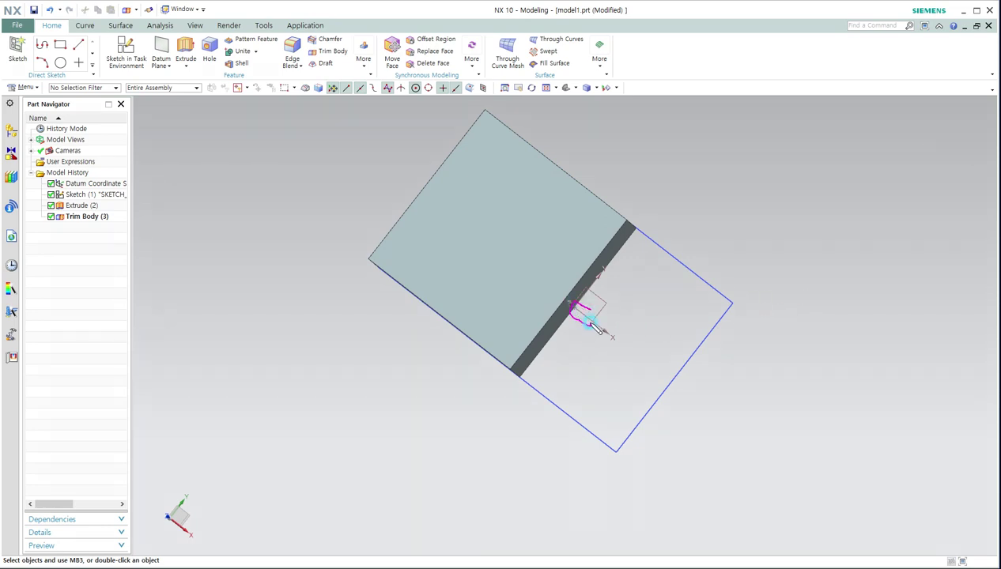
drag(290, 106, 388, 185)
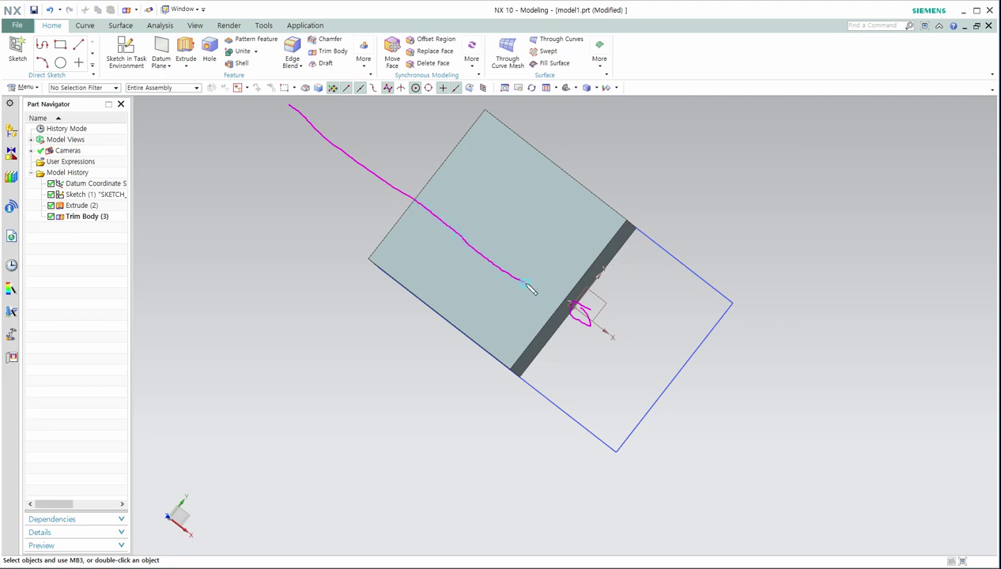
mouse_move(606, 337)
mouse_down()
mouse_move(715, 411)
mouse_move(900, 503)
mouse_up()
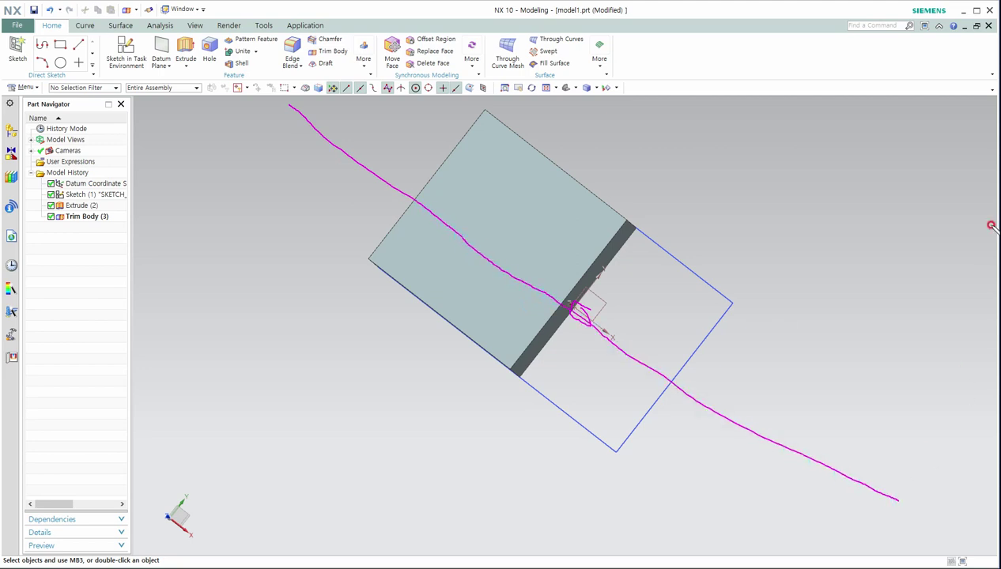
key(End)
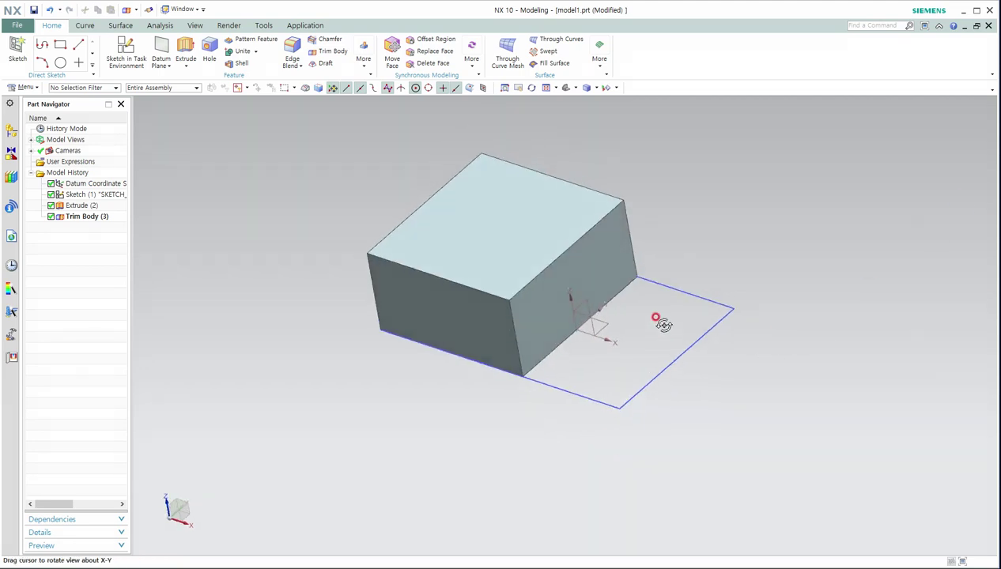
Trim the remaining body with the XZ datum plane, reversing the direction so the portion on the positive Y side is kept
click(329, 51)
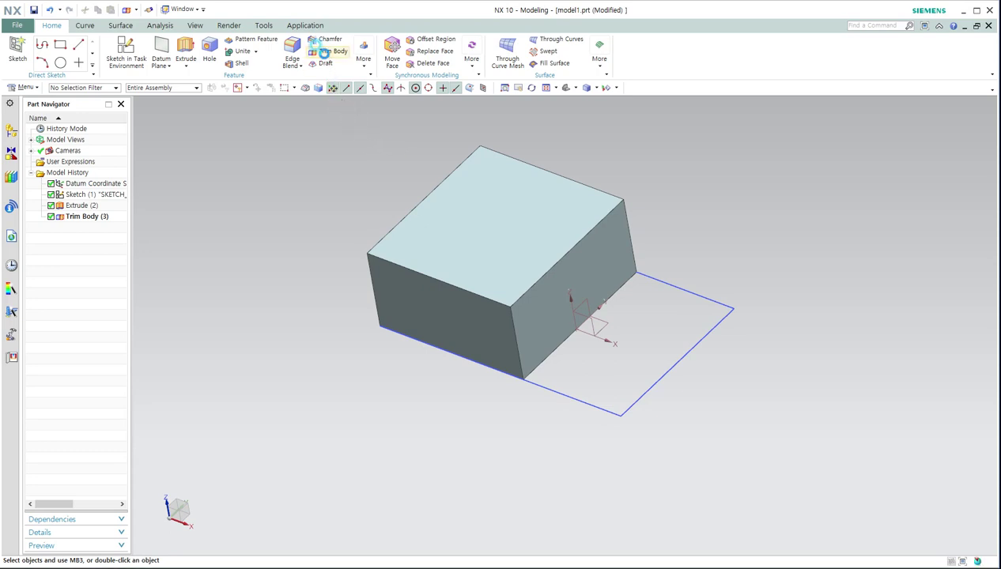
click(533, 217)
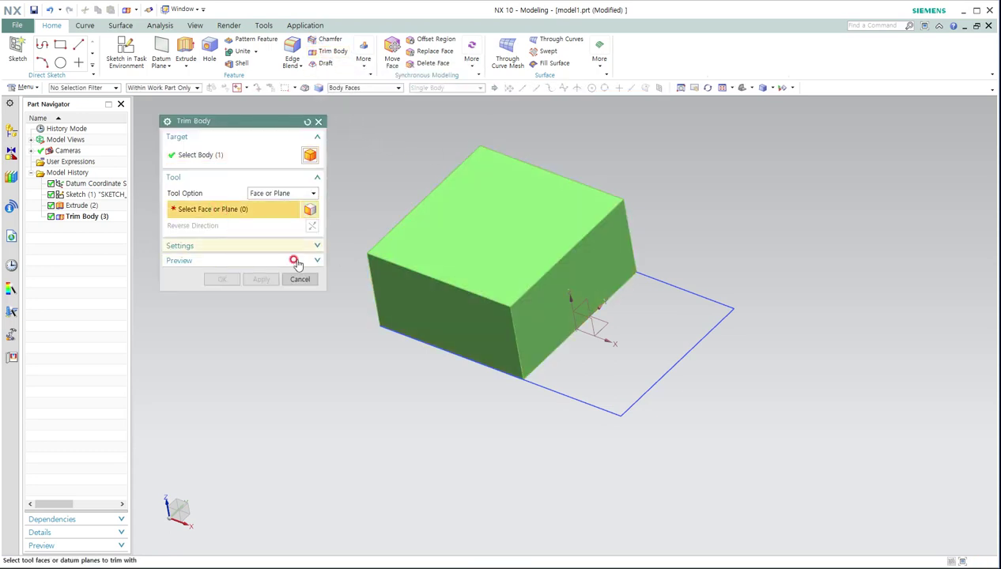
click(589, 326)
middle_drag(612, 371, 594, 404)
double_click(611, 301)
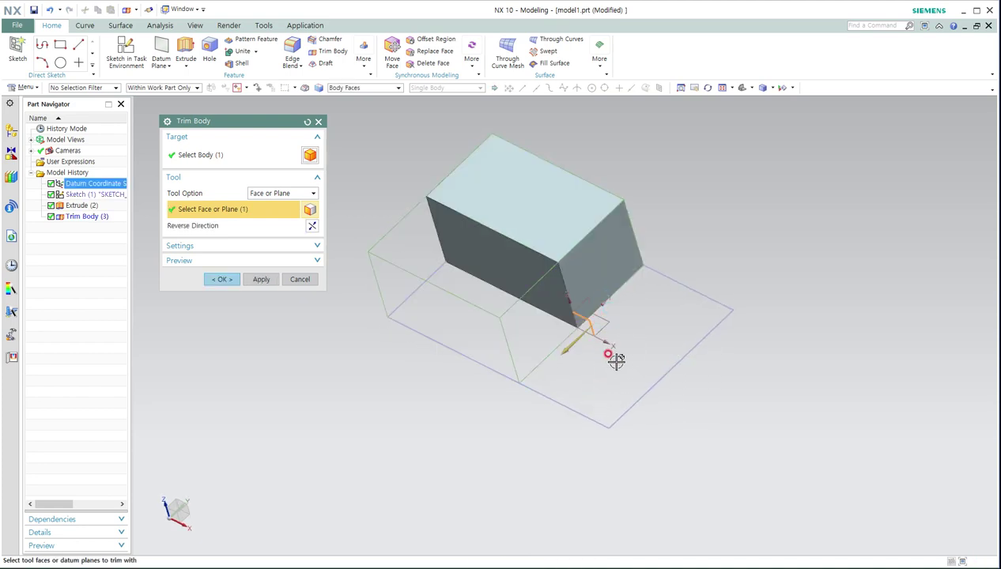
double_click(571, 336)
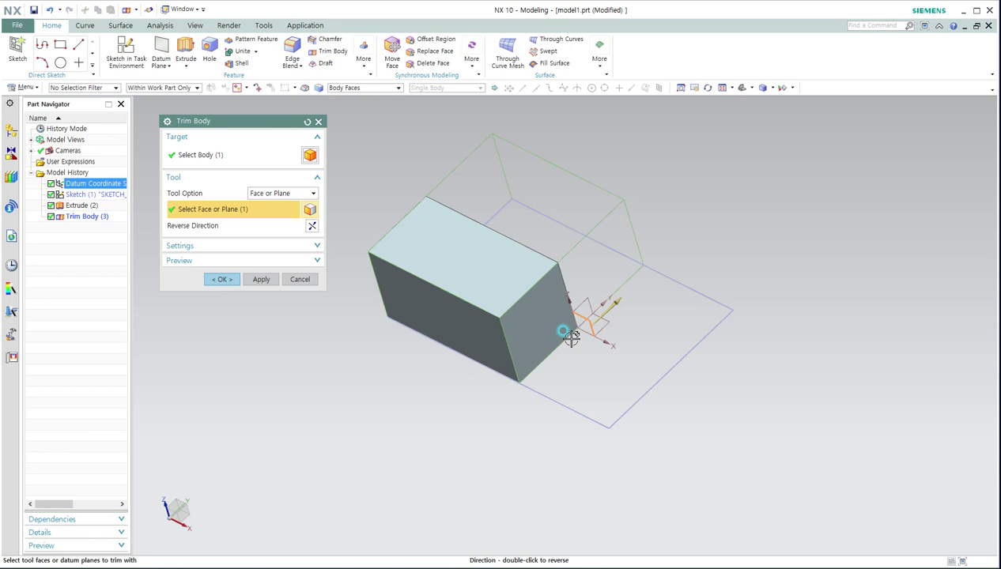
double_click(609, 299)
middle_drag(550, 336, 571, 325)
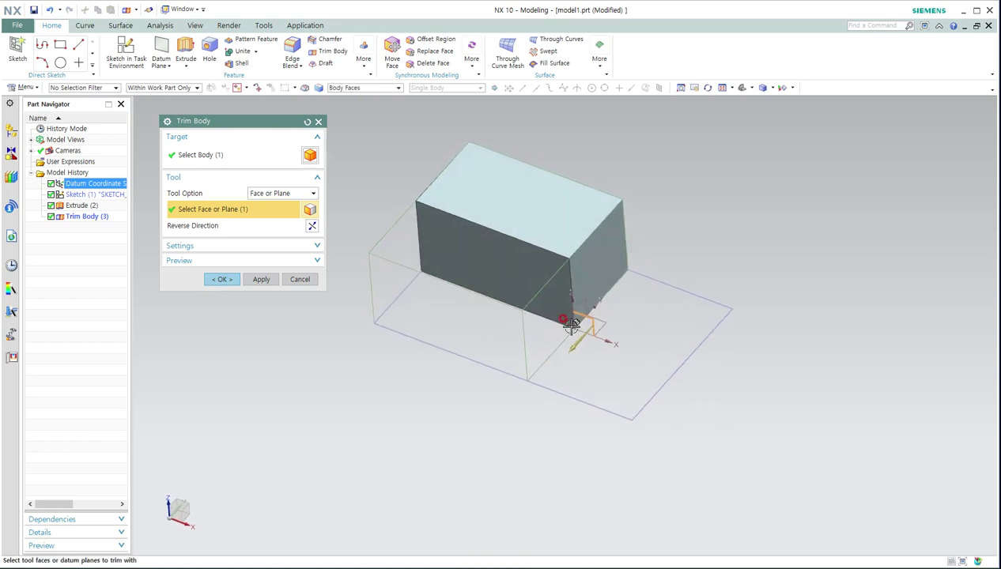
click(219, 279)
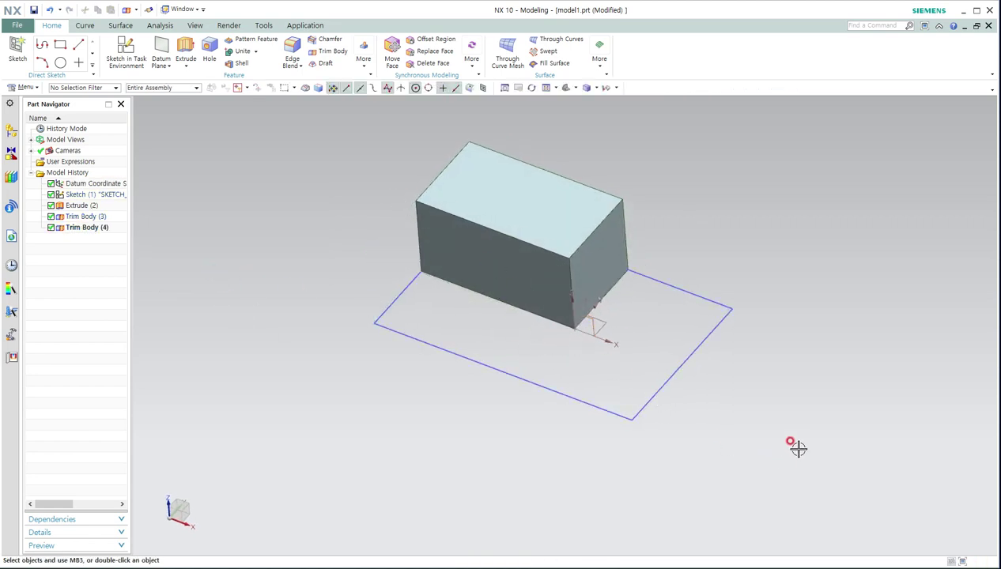
Undo both Trim Body operations on the extruded block
key(ctrl+z)
key(ctrl+z)
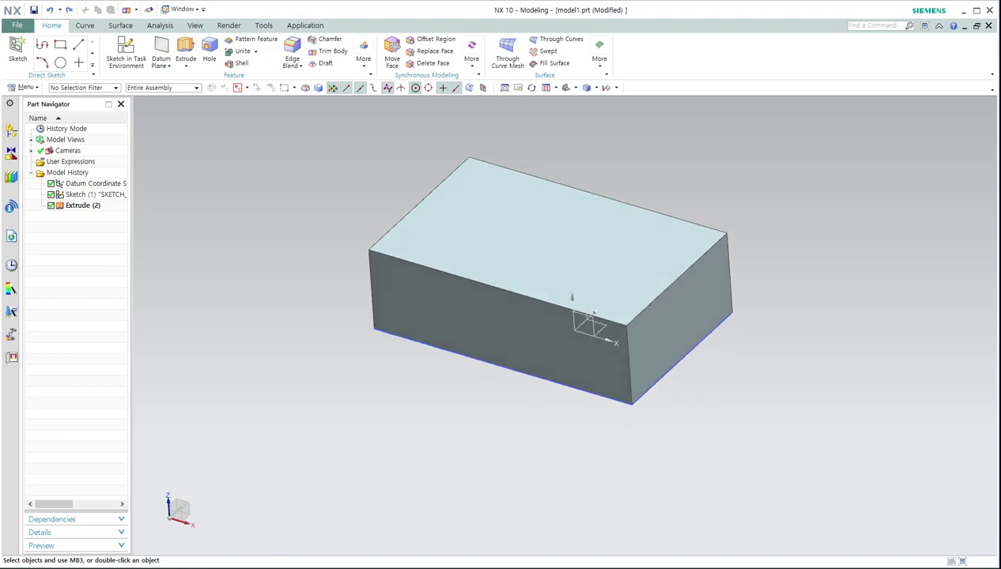
Switch to Photoshop and circle "Mirror Curve", "Mirror Feature" and "Mirror Geometry" in item 4 with the magenta brush
key(alt+Tab)
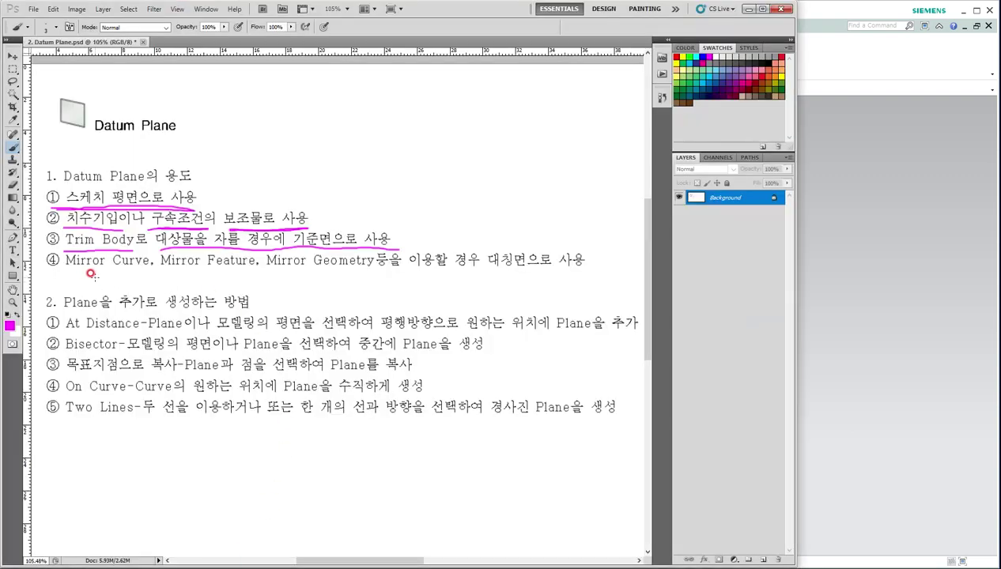
drag(80, 274, 113, 241)
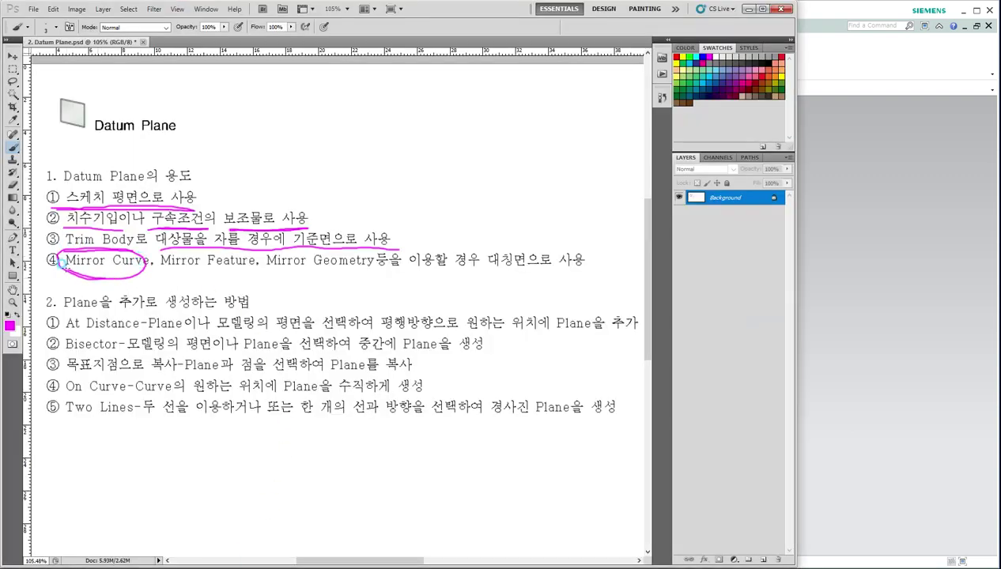
drag(209, 277, 149, 260)
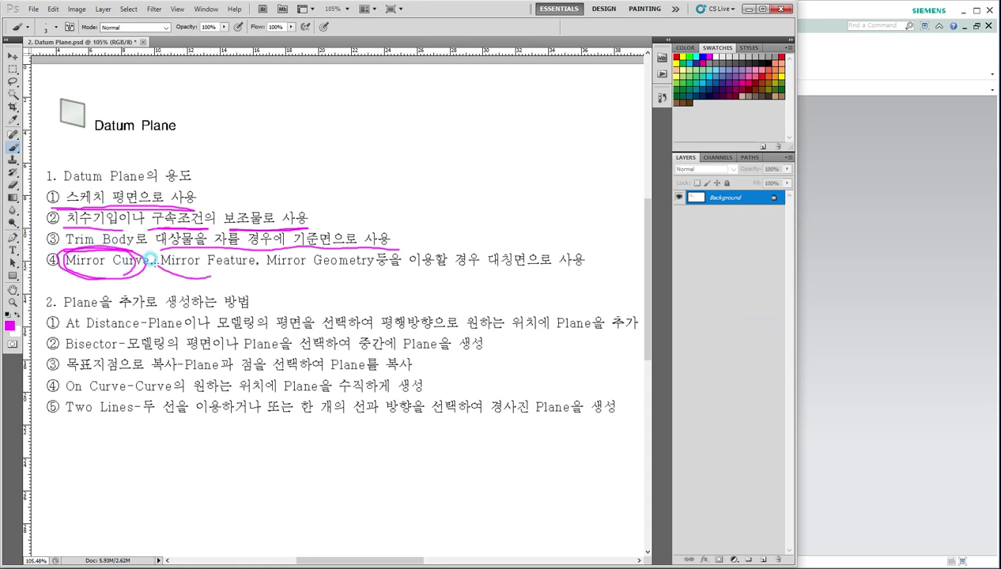
mouse_move(250, 255)
mouse_down()
mouse_move(239, 290)
mouse_move(160, 260)
mouse_up()
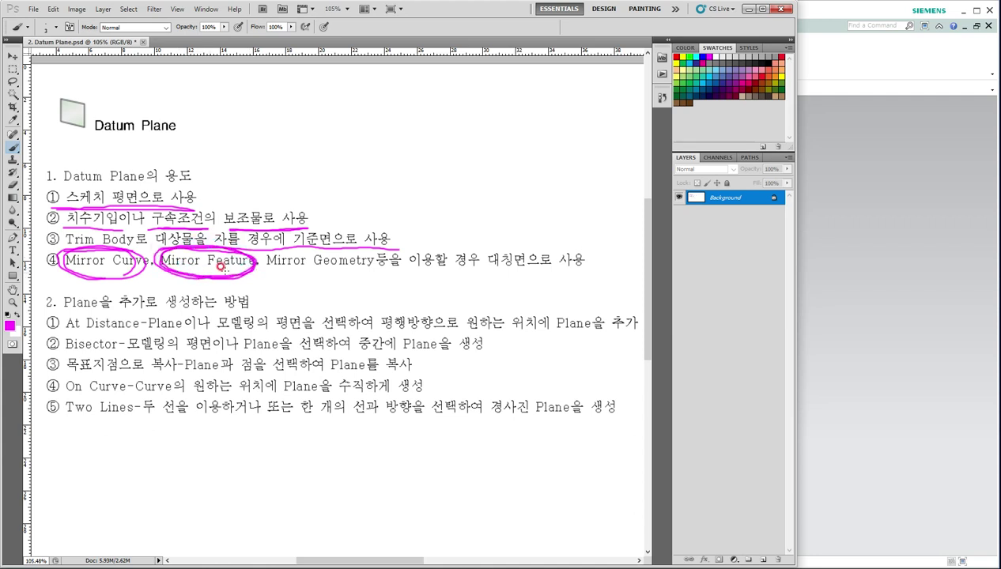
mouse_move(348, 274)
mouse_down()
mouse_move(302, 276)
mouse_move(257, 259)
mouse_up()
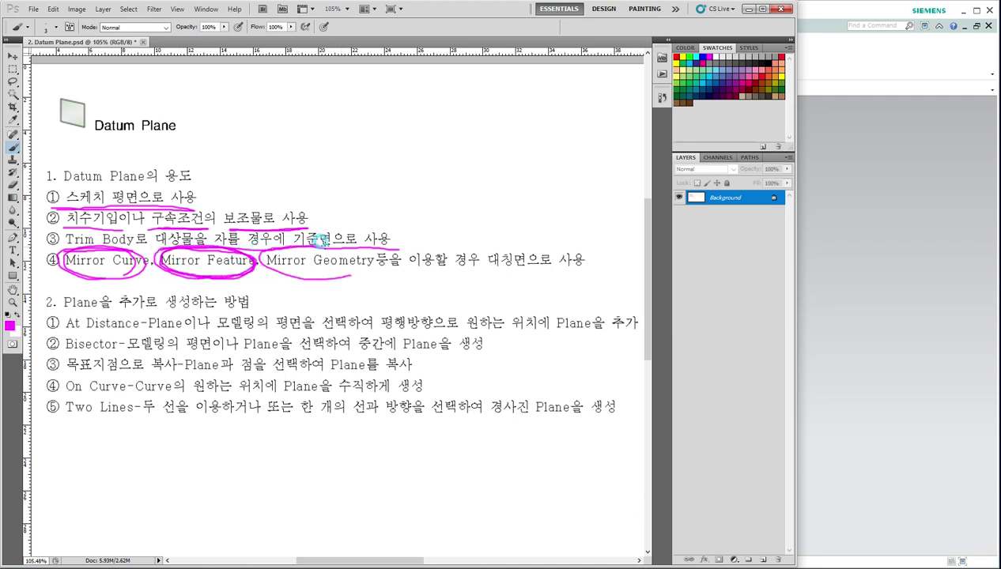
drag(363, 271, 281, 269)
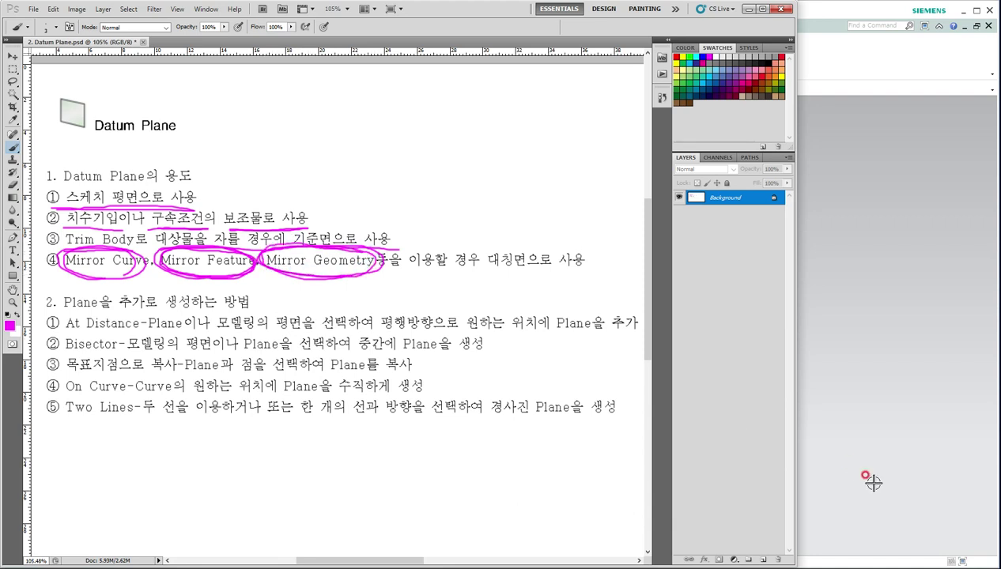
In the Photoshop notes, draw a magenta arrow beneath item 4 pointing up at the circled "Mirror Feature"
click(901, 324)
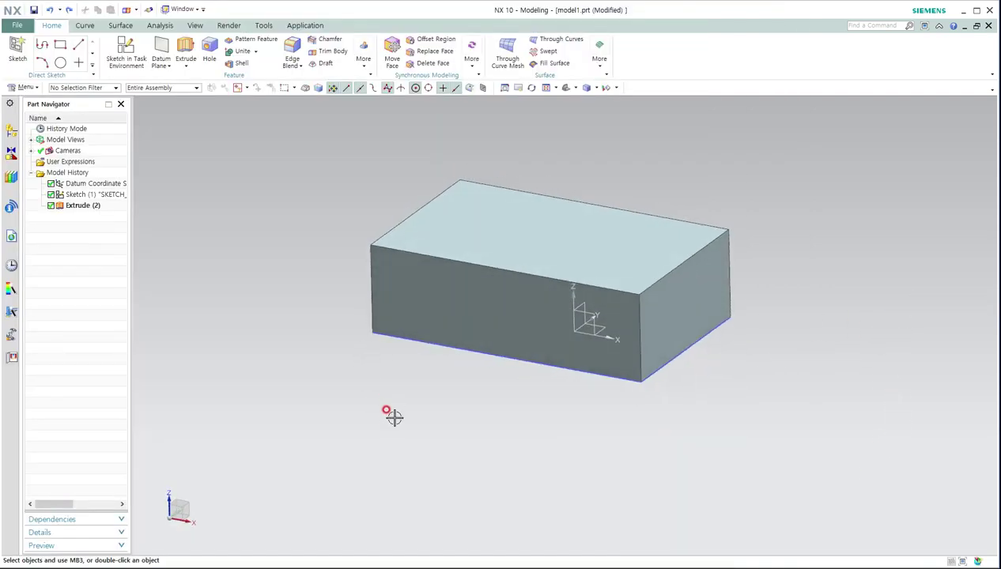
key(alt+Tab)
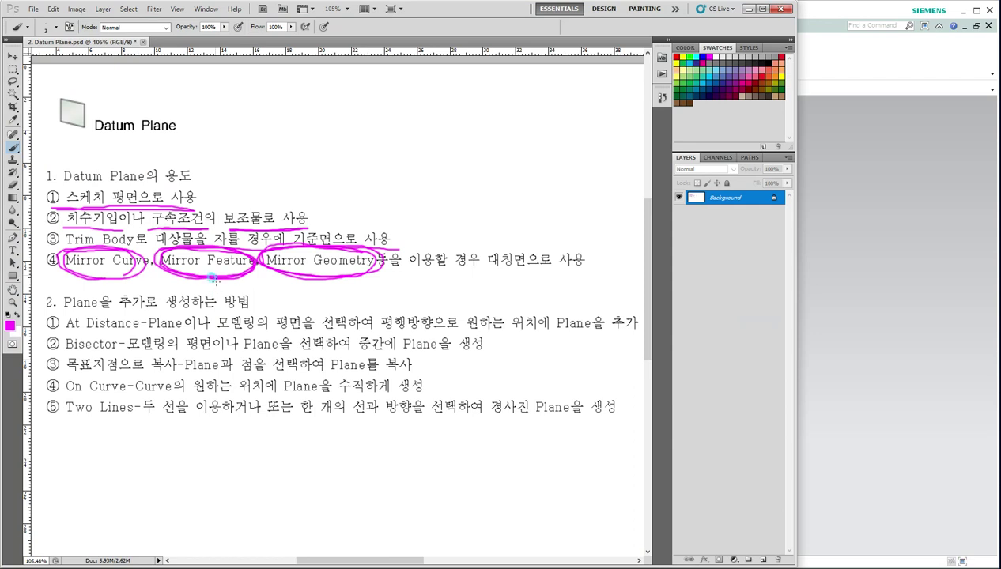
drag(213, 279, 222, 324)
Switch to NX and shell the block to a 5 mm thickness, removing its top, front and right faces
click(821, 344)
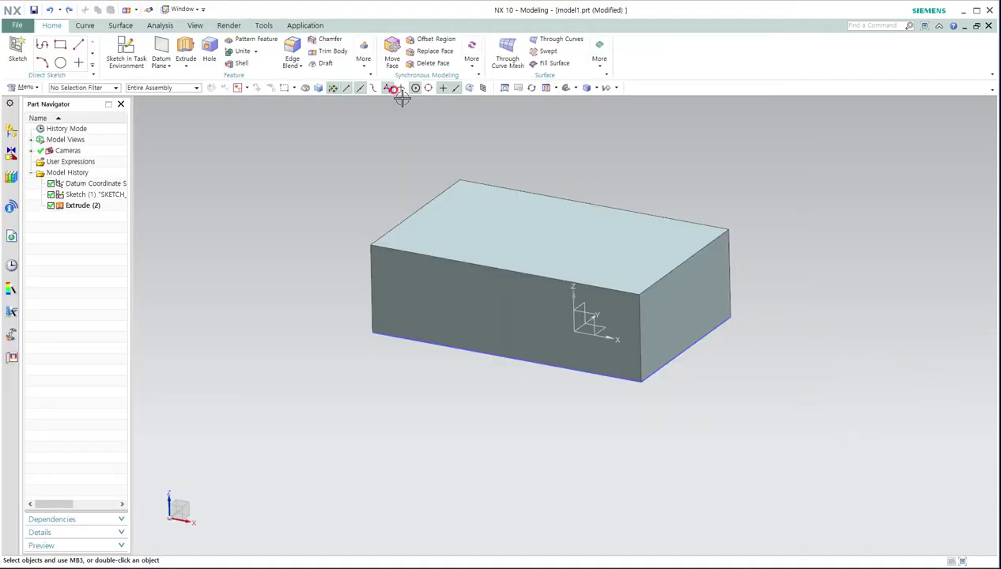
click(235, 63)
click(511, 264)
click(522, 324)
click(661, 317)
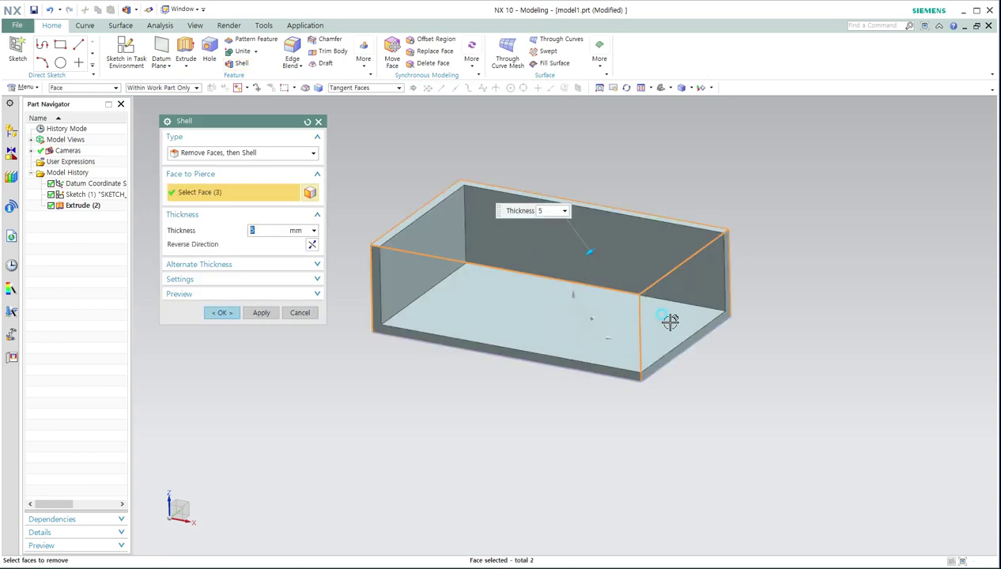
click(224, 312)
Sketch a circle about 23 mm in diameter on the shell's inner floor, on the negative X side of the origin
mouse_move(525, 373)
middle_down()
mouse_move(532, 380)
mouse_move(521, 376)
middle_up()
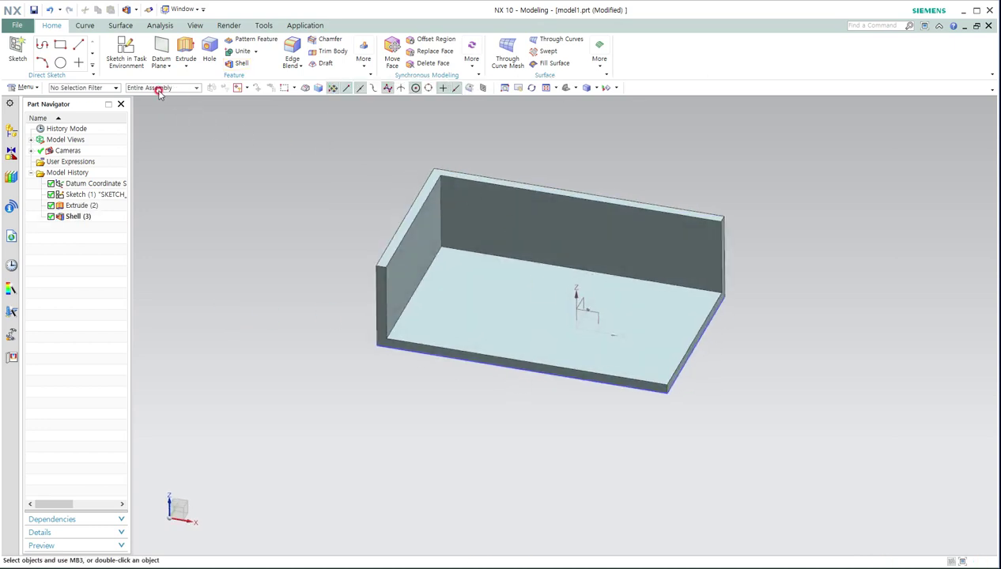
click(126, 52)
middle_drag(542, 342, 550, 350)
click(475, 308)
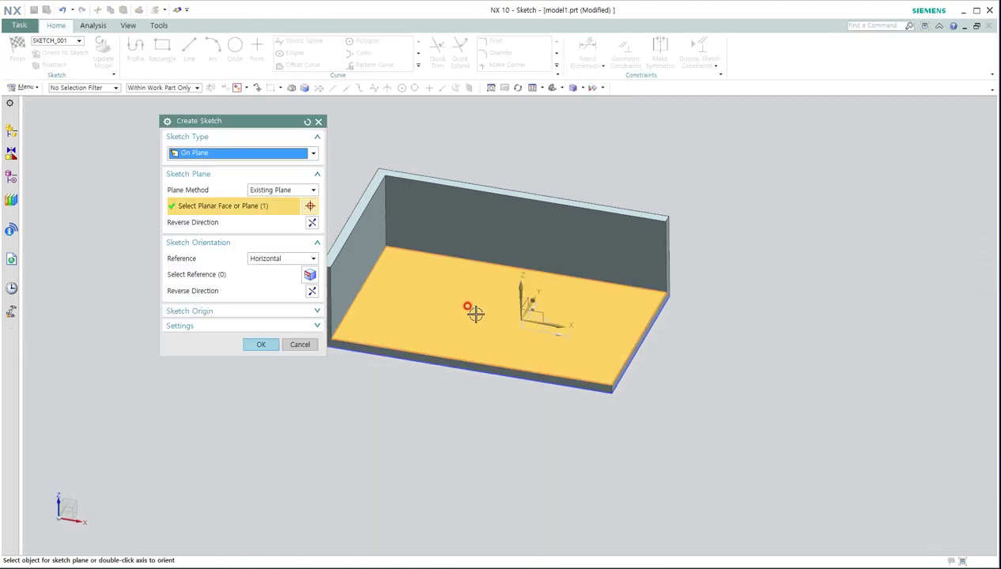
click(261, 344)
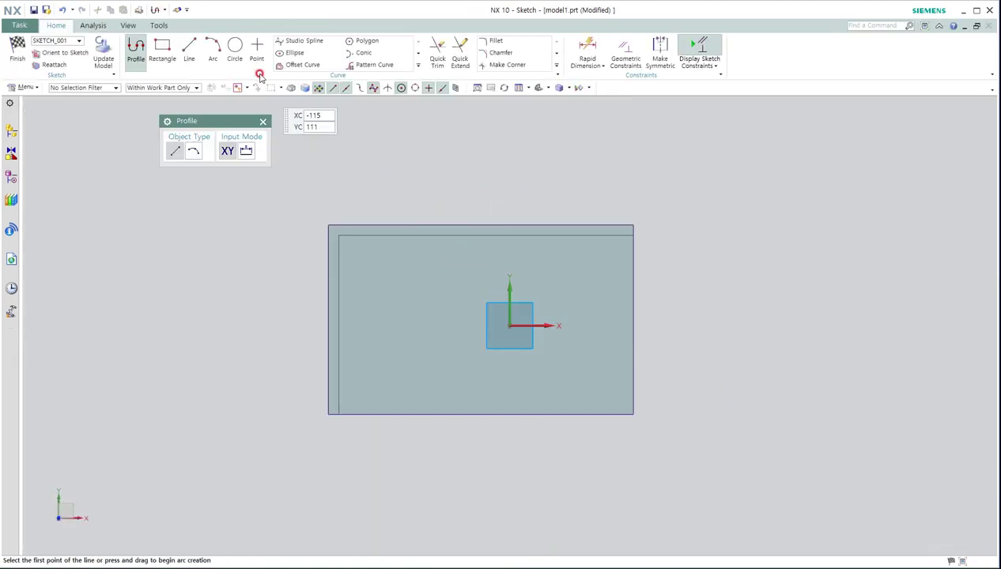
click(235, 50)
click(447, 330)
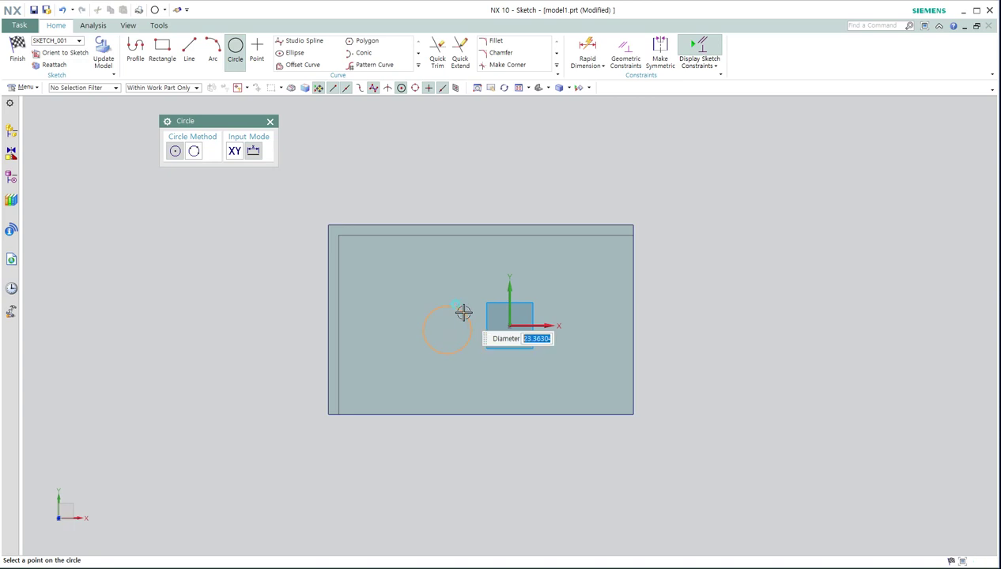
click(465, 314)
click(17, 52)
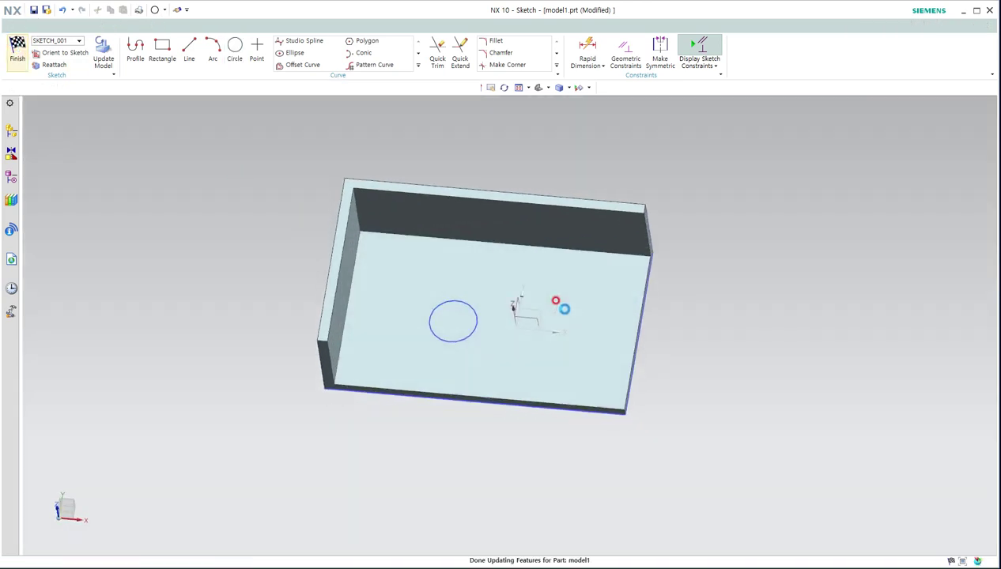
Extrude the circle 46 mm upward from the floor, uniting the cylinder with the shelled body
click(186, 49)
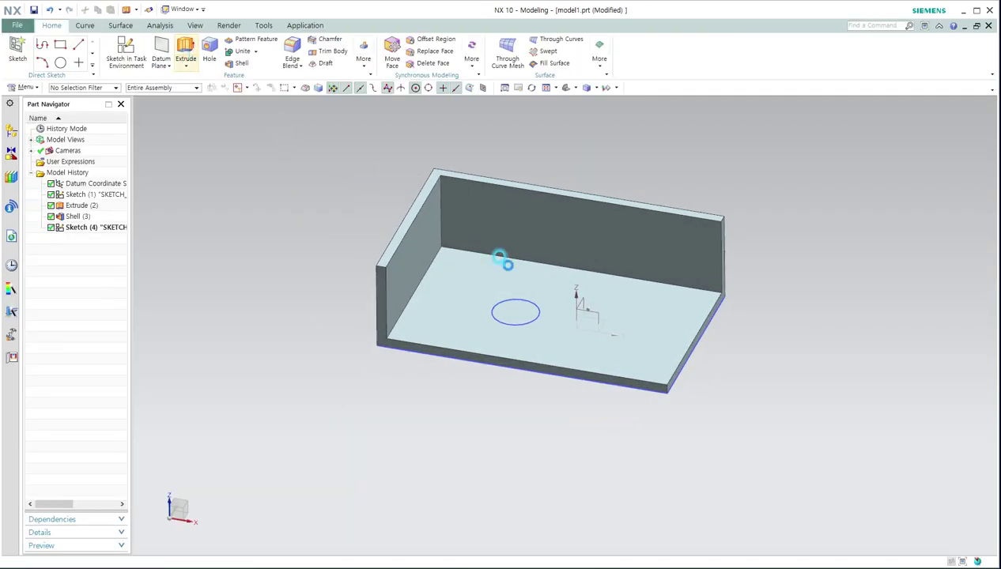
click(517, 302)
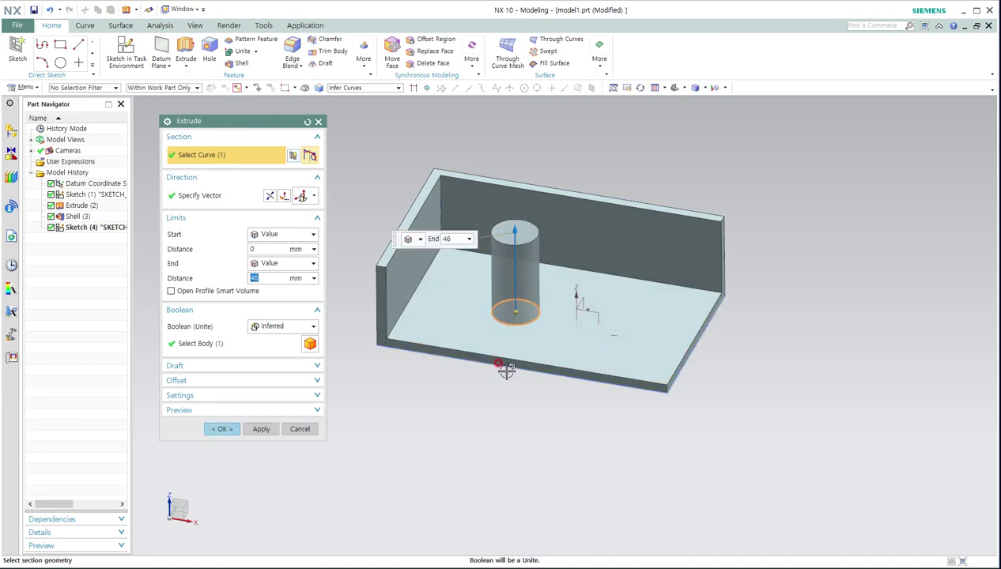
middle_drag(518, 312, 431, 359)
click(277, 329)
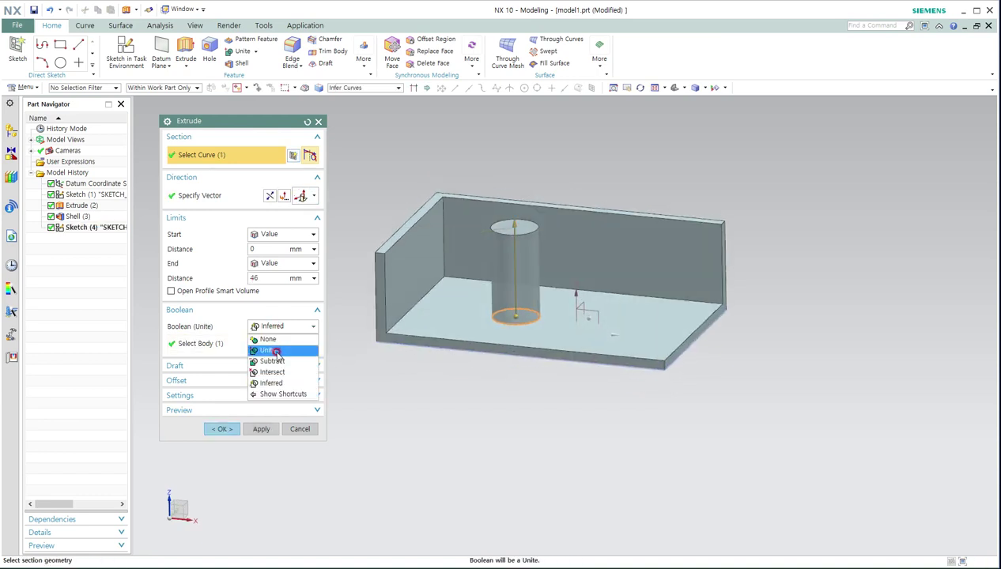
click(269, 351)
click(222, 429)
middle_drag(536, 368, 568, 387)
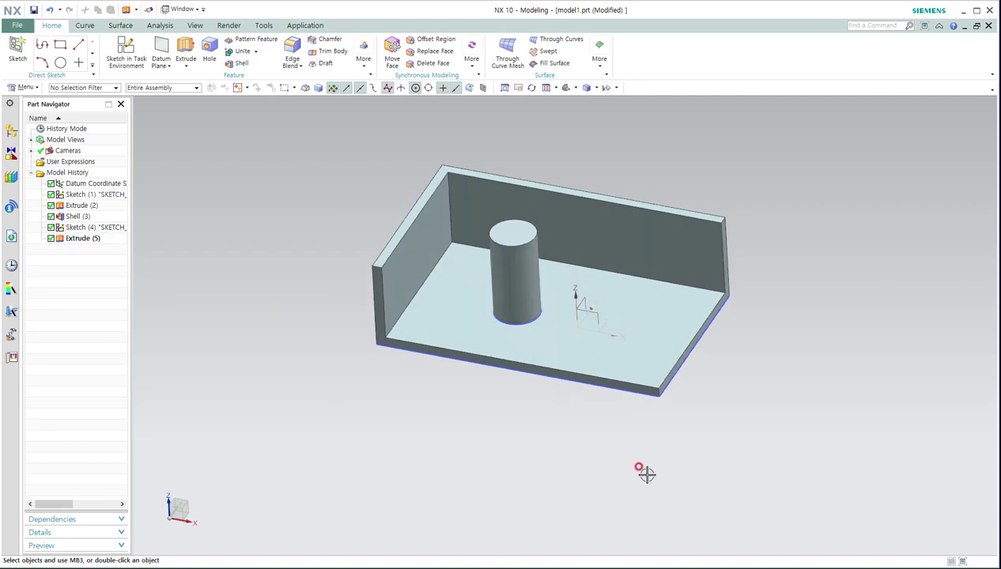
Check with the Hide object selection whether the cylinder and the shelled block form one solid body
key(ctrl+b)
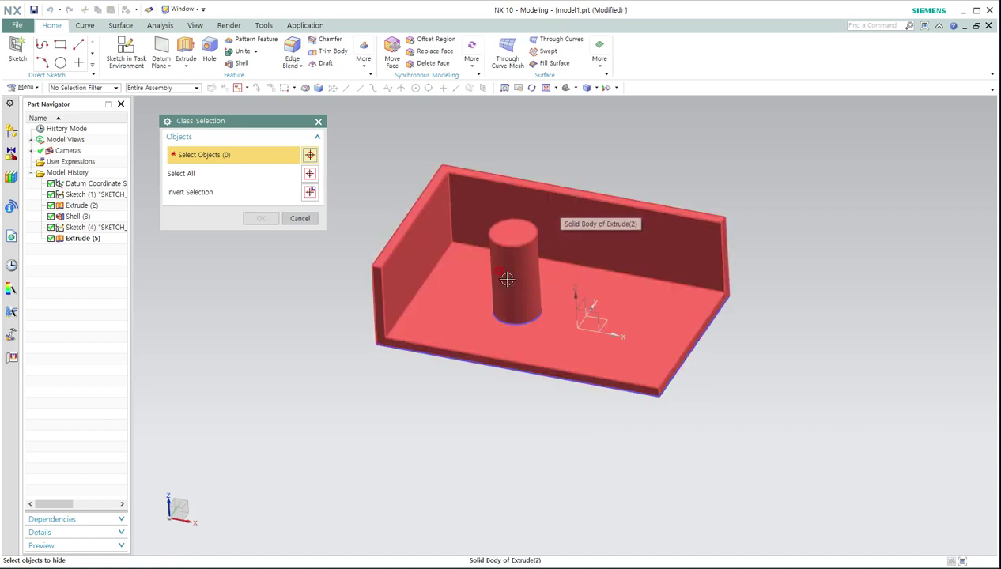
middle_click(668, 354)
Outline the YZ plane and a mirrored cylinder as temporary magenta screen marks, and erase them
middle_drag(661, 364, 669, 365)
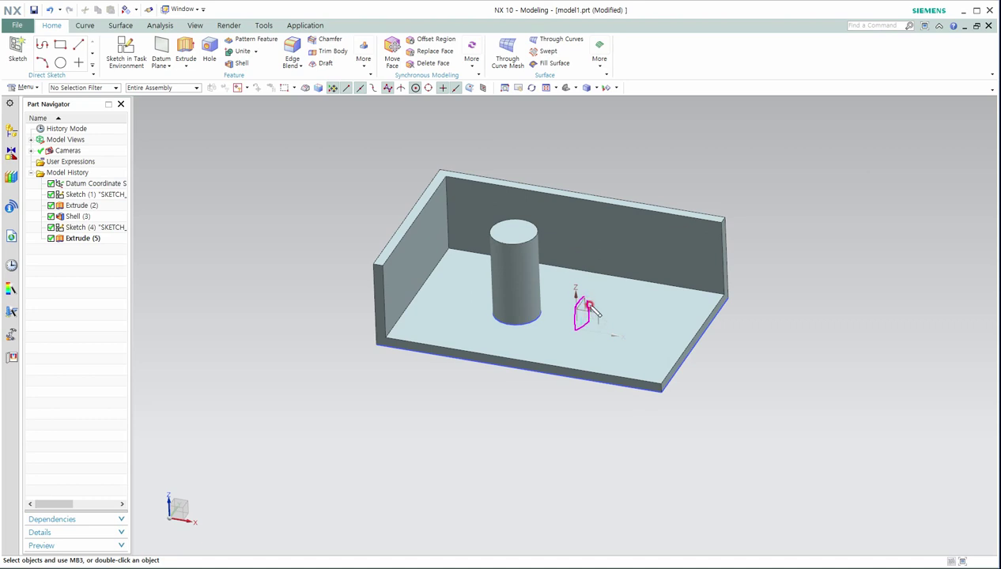
mouse_move(647, 328)
mouse_down()
mouse_move(635, 258)
mouse_move(669, 263)
mouse_move(668, 243)
mouse_move(640, 240)
mouse_move(647, 264)
mouse_move(663, 243)
mouse_up()
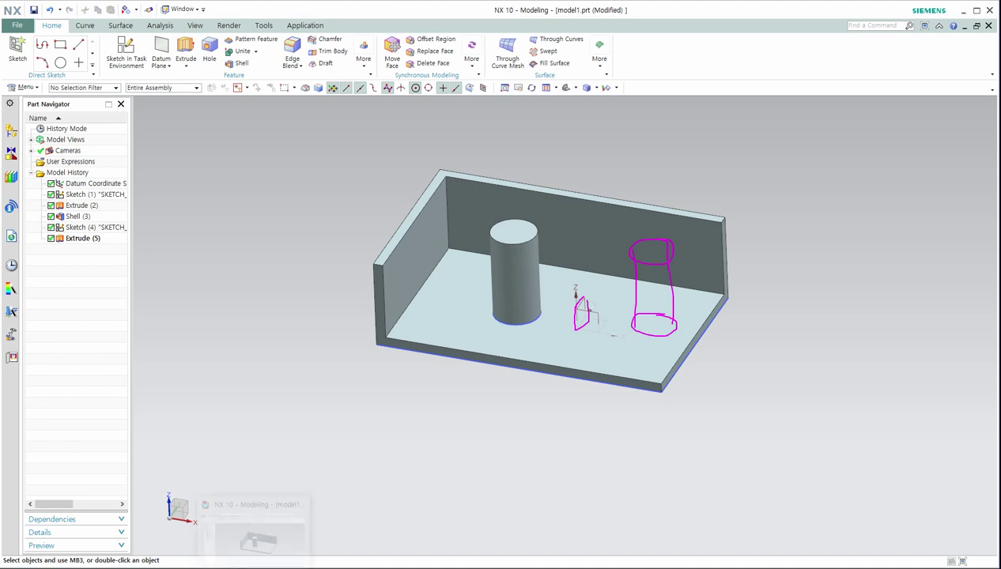
key(e)
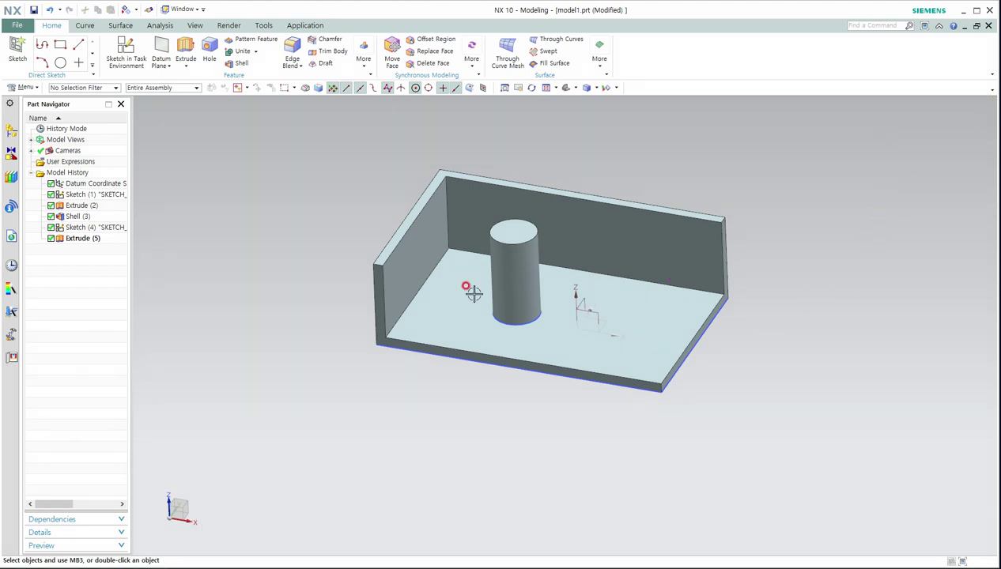
Mirror the cylinder's extrude feature about the YZ plane of the datum coordinate system with Mirror Feature
click(364, 66)
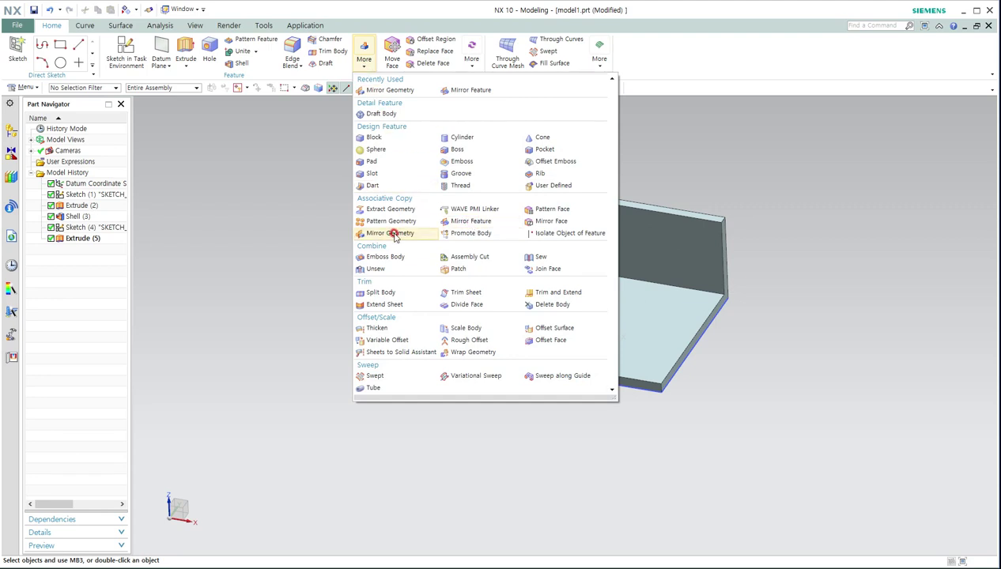
click(465, 221)
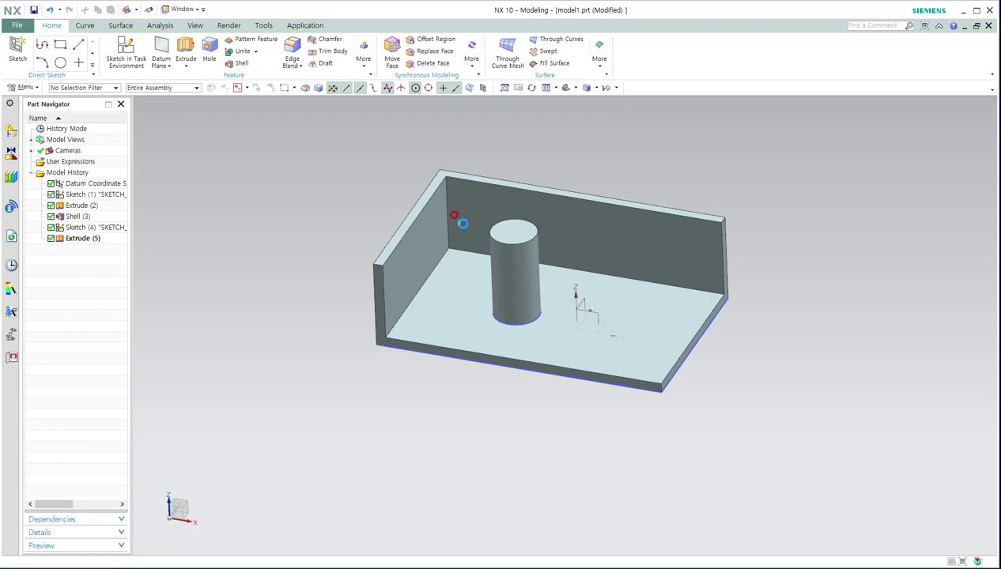
click(511, 264)
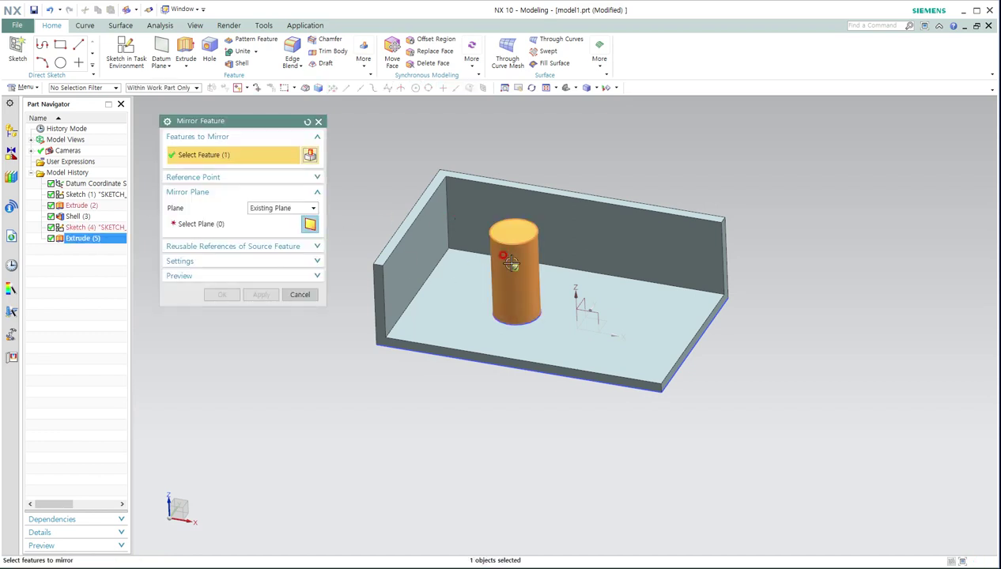
click(198, 225)
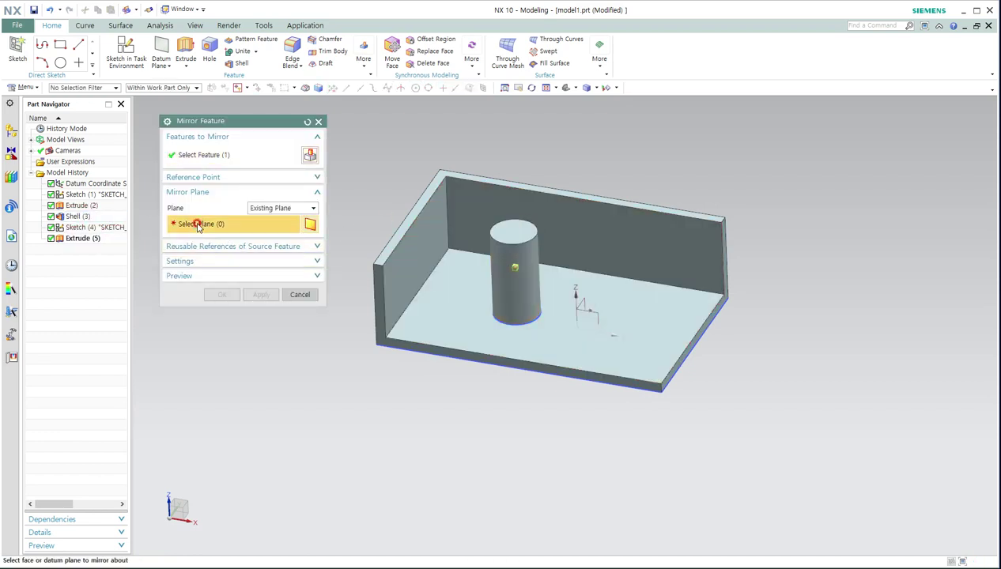
middle_drag(571, 282, 585, 298)
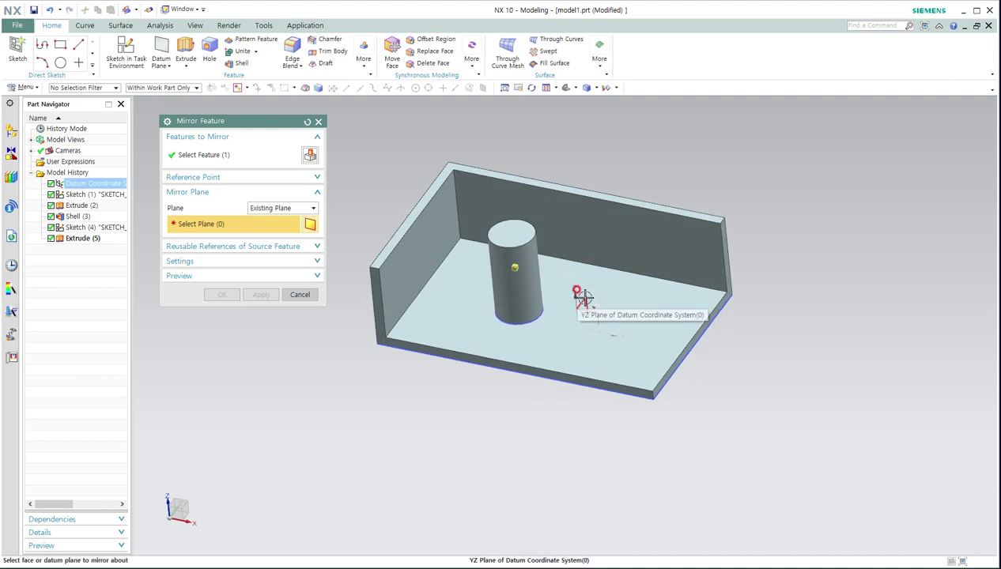
click(580, 295)
click(226, 294)
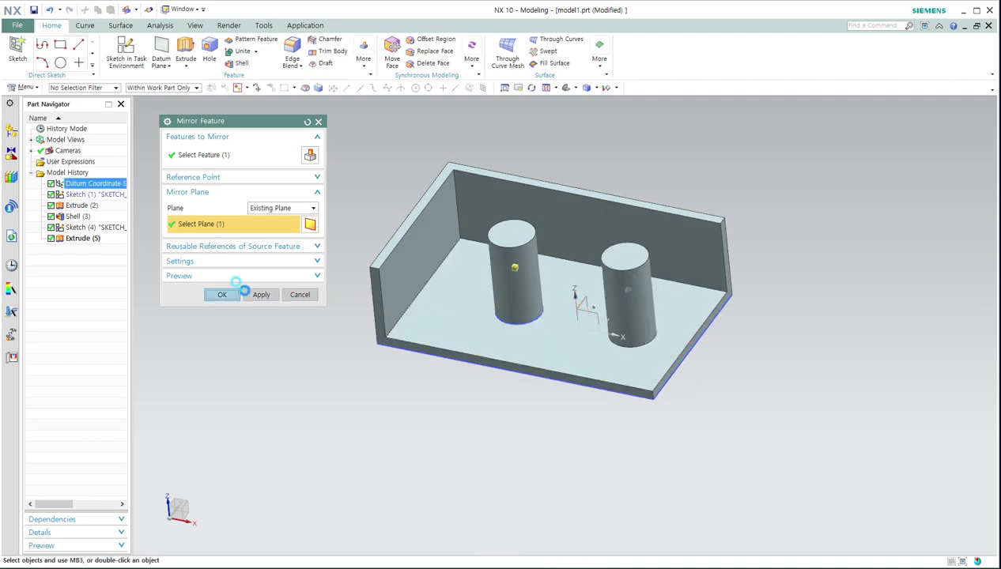
mouse_move(479, 300)
middle_down()
mouse_move(481, 282)
mouse_move(473, 287)
middle_up()
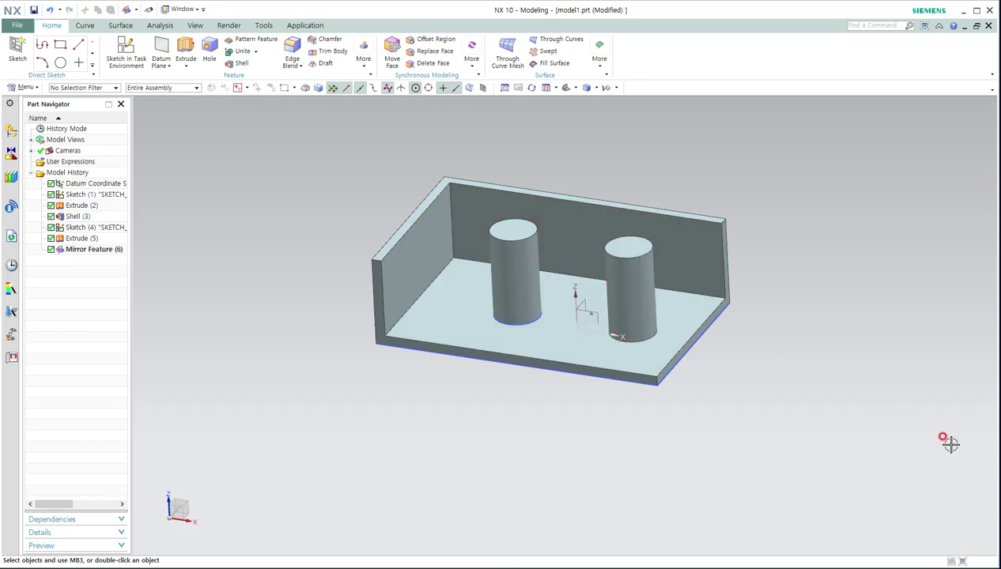
Check whether both cylinders belong to the single solid body, and undo the Mirror Feature
key(ctrl+b)
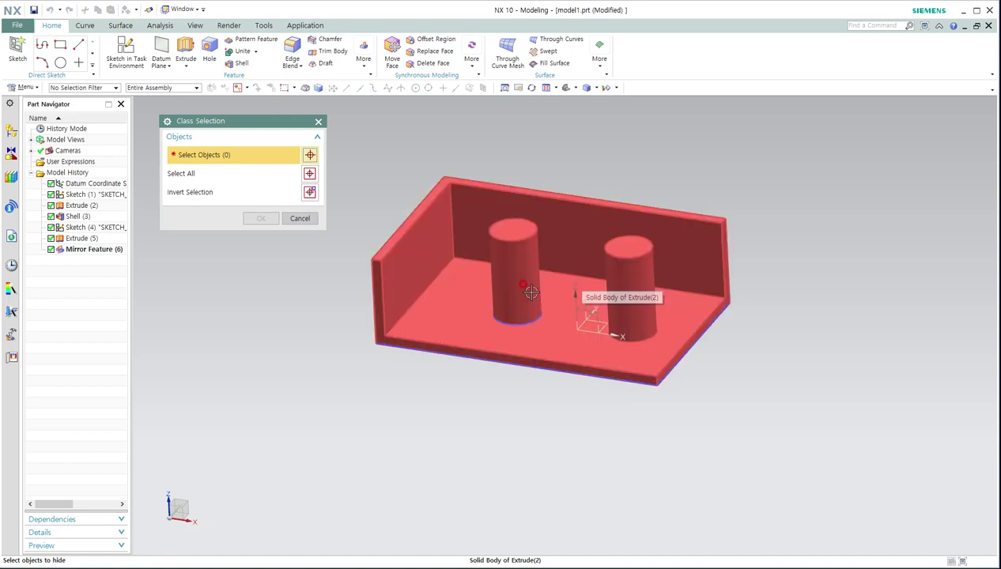
key(Escape)
key(ctrl+z)
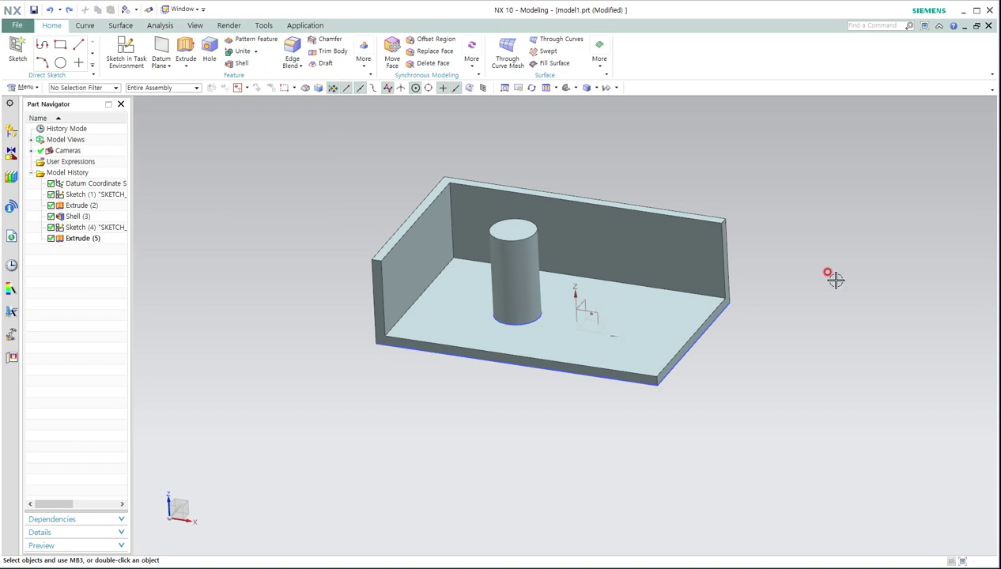
Trim the shelled body and cylinder with the YZ datum plane, keeping the portion on the negative X side
click(324, 52)
click(509, 207)
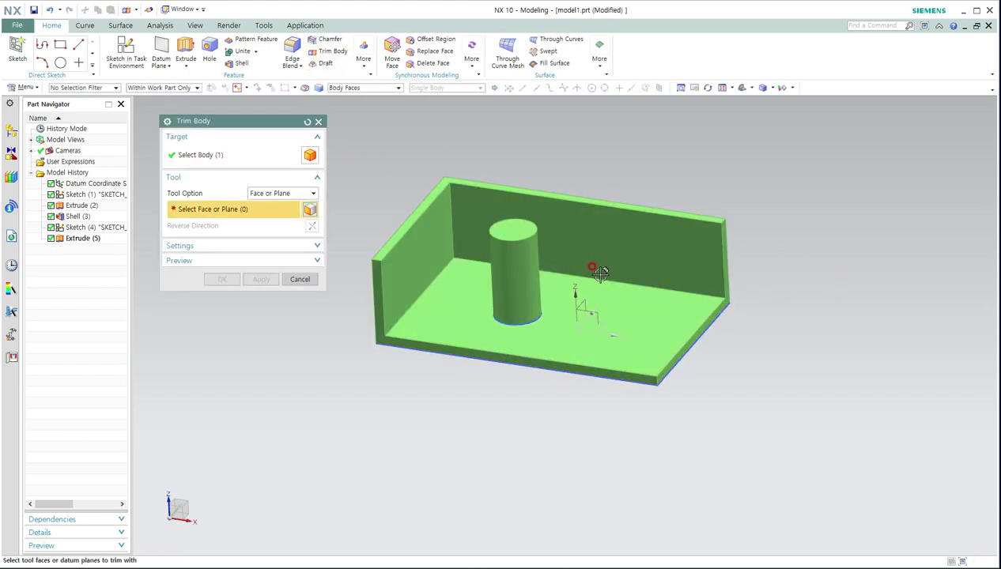
click(586, 299)
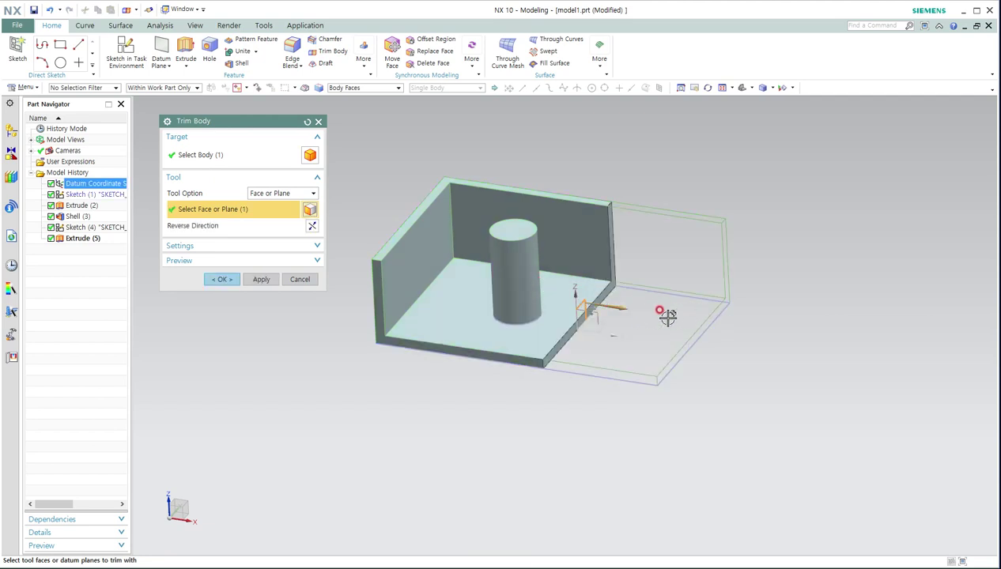
double_click(615, 306)
double_click(549, 298)
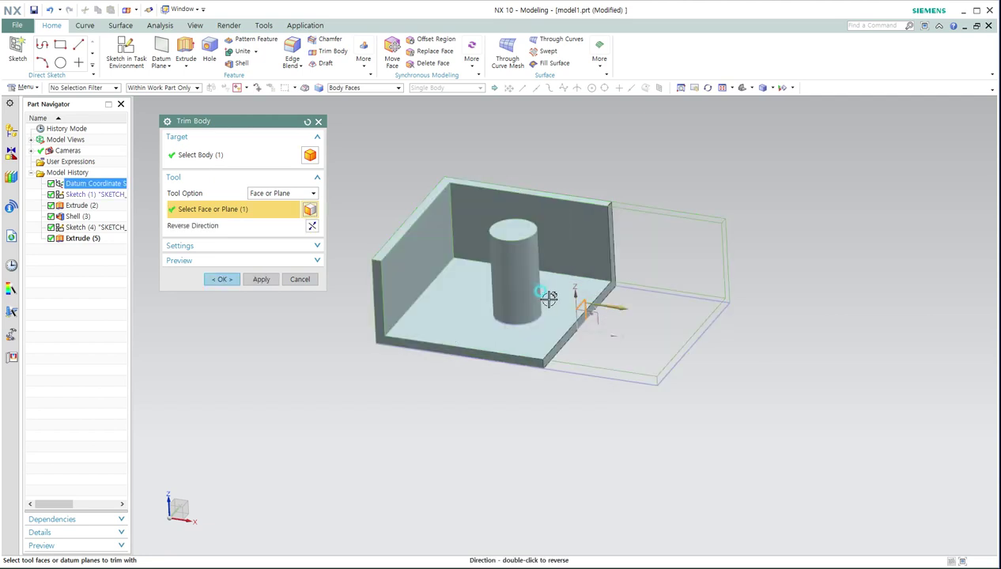
double_click(563, 300)
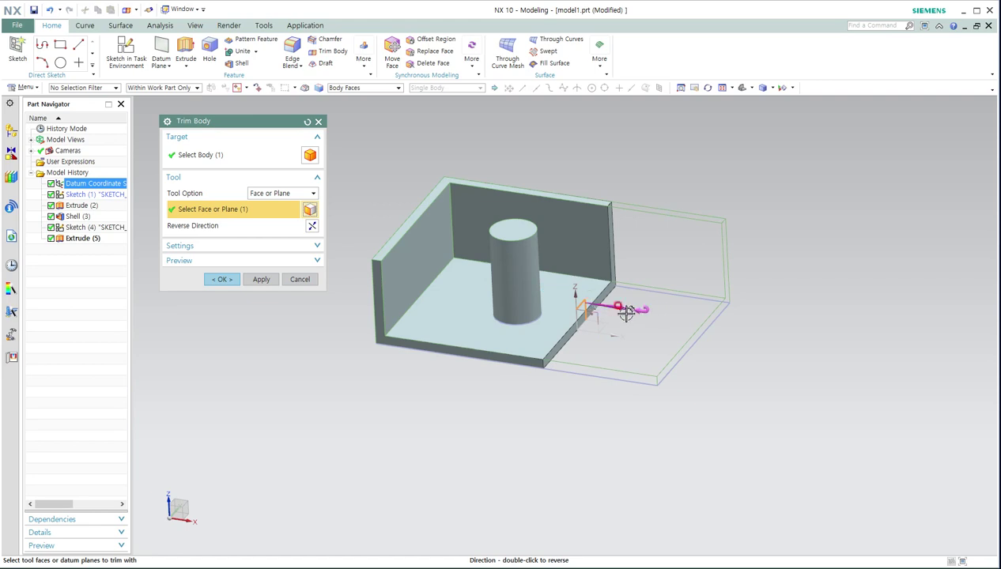
click(221, 279)
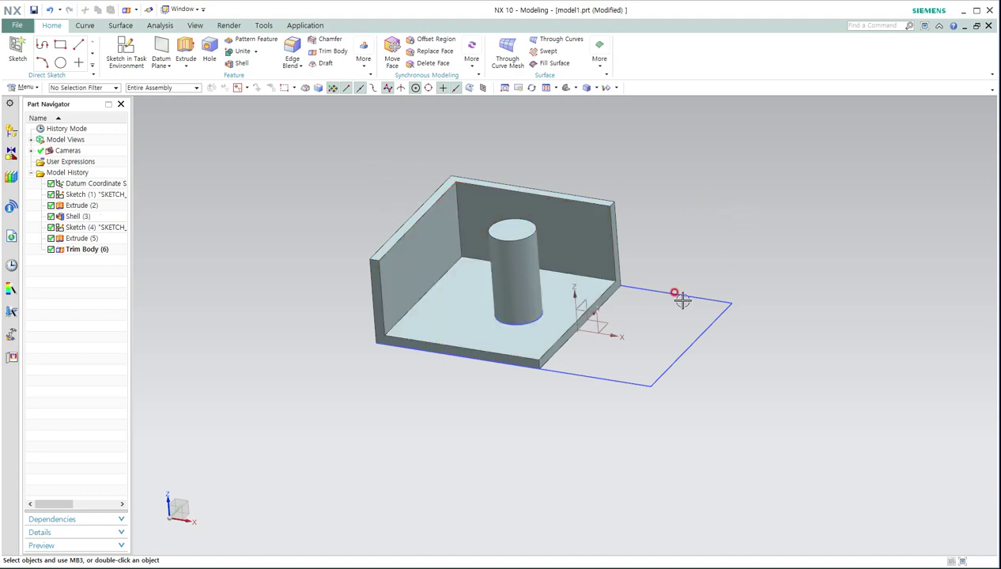
Switch to Photoshop and draw a magenta arrow beneath item 4 pointing up at the circled "Mirror Geometry"
key(alt+Tab)
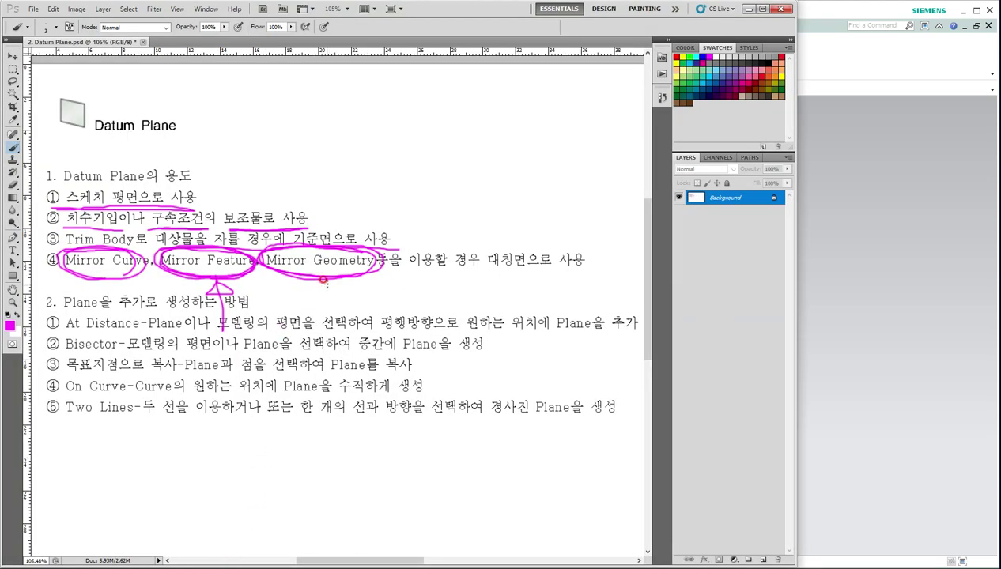
drag(331, 277, 336, 305)
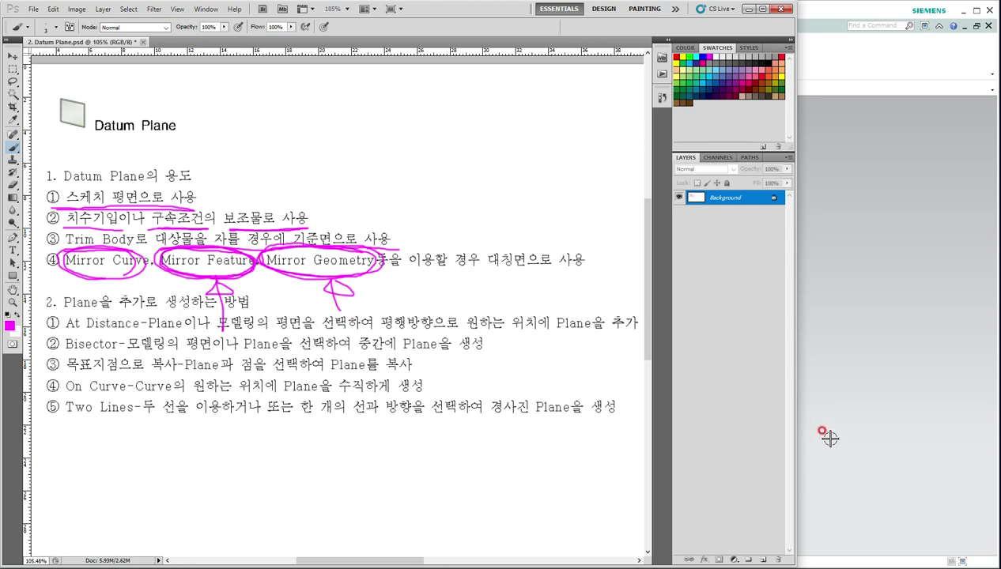
Switch to NX and mirror the trimmed body about the YZ datum plane with Mirror Geometry
click(901, 427)
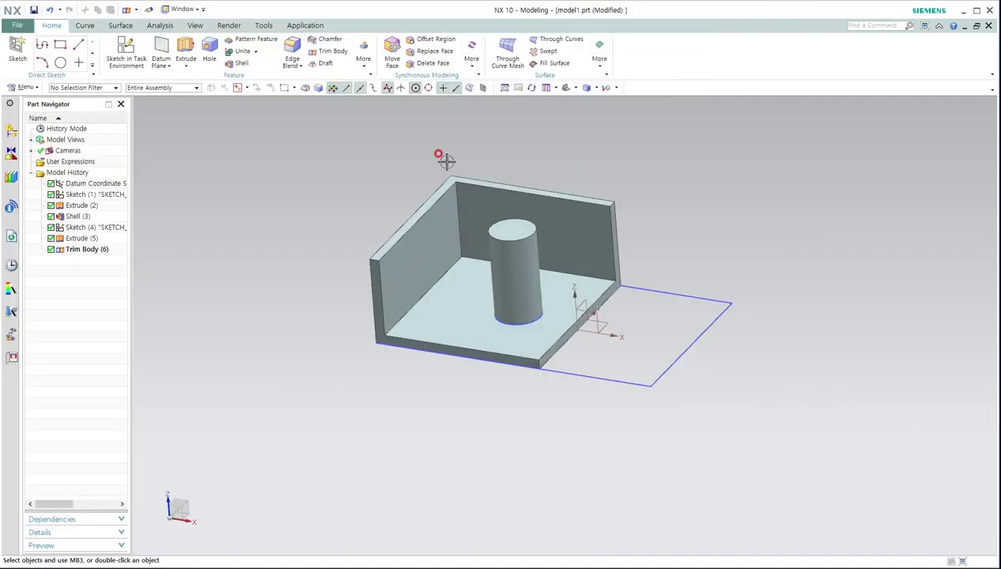
click(362, 60)
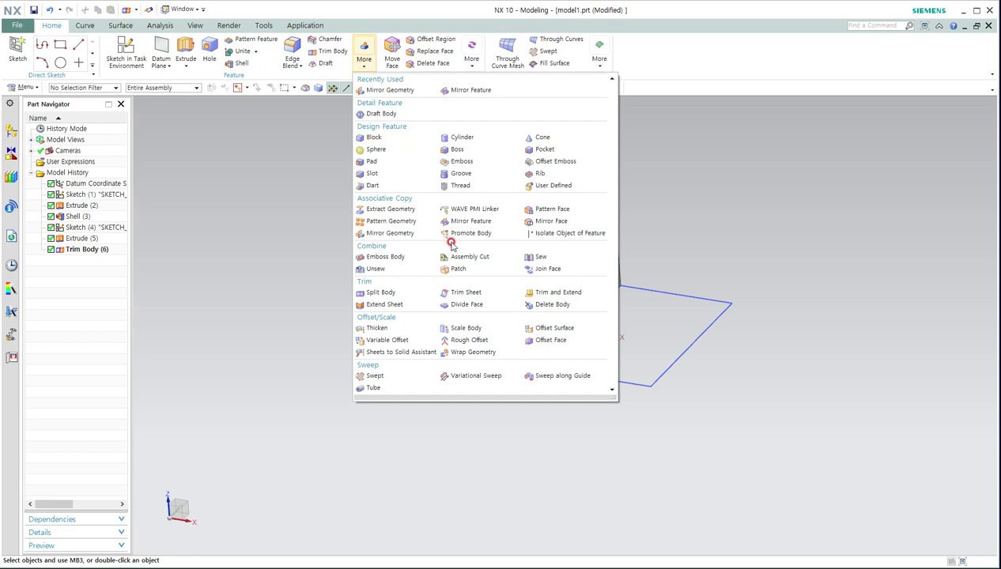
click(391, 232)
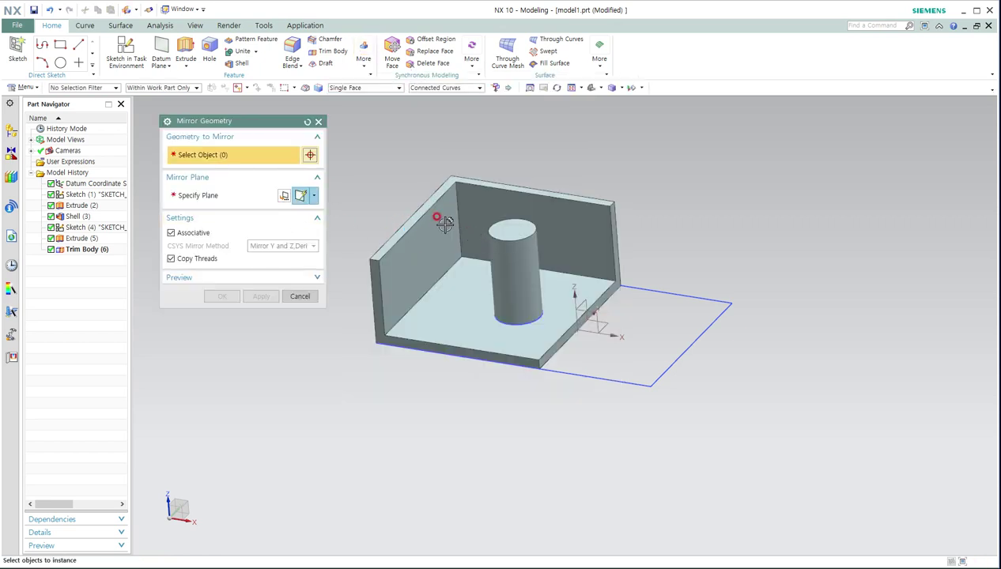
click(441, 220)
middle_click(245, 230)
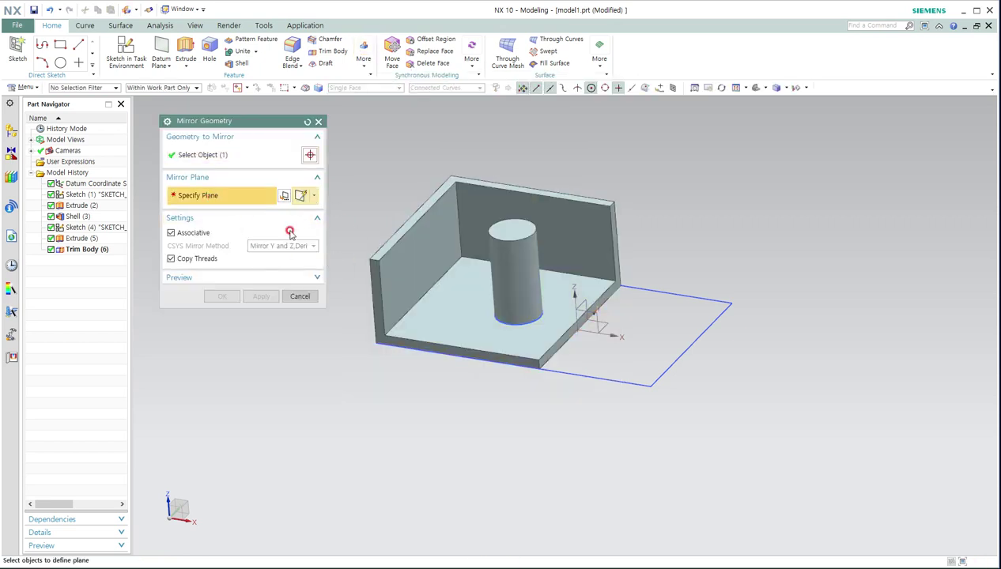
click(589, 310)
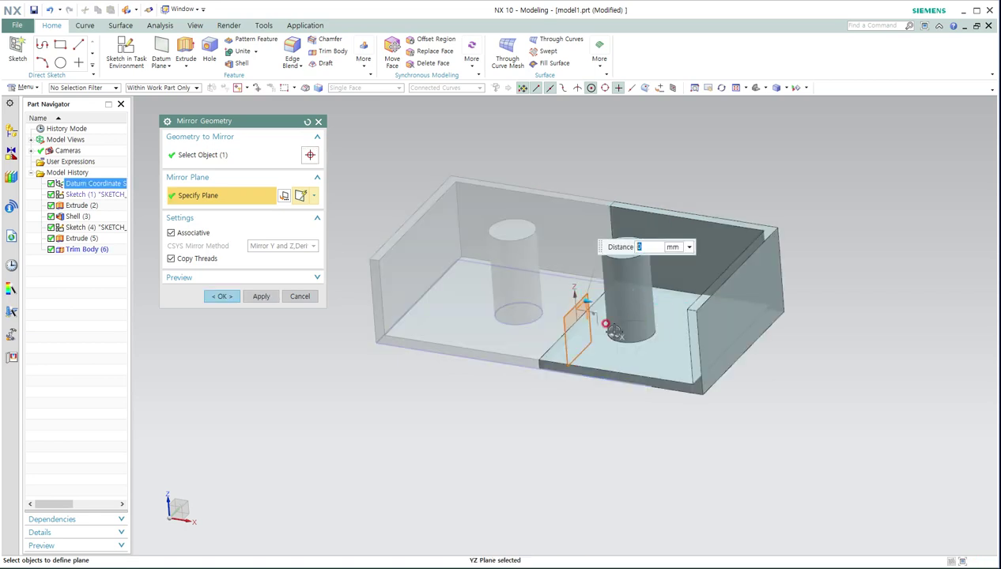
click(221, 295)
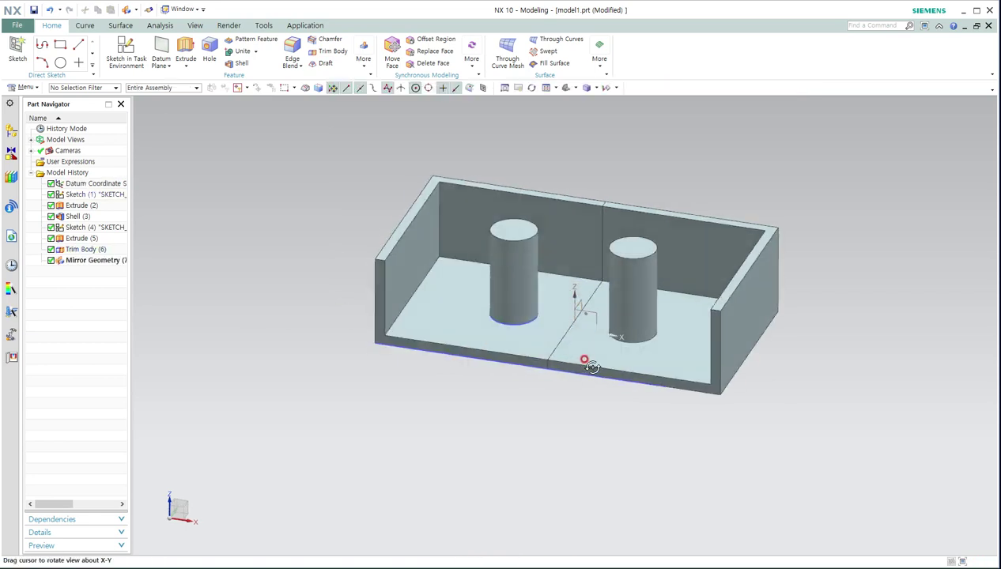
middle_drag(592, 367, 621, 290)
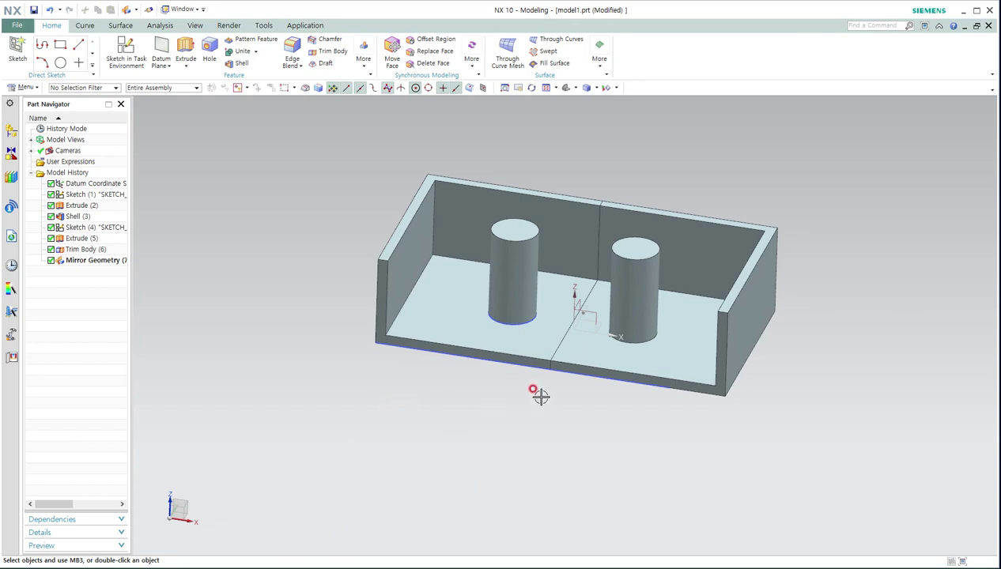
Undo the modelling operations back to the rectangle sketch on the datum coordinate system
key(ctrl+z)
key(ctrl+z)
key(ctrl+z)
key(ctrl+z)
key(ctrl+z)
key(ctrl+z)
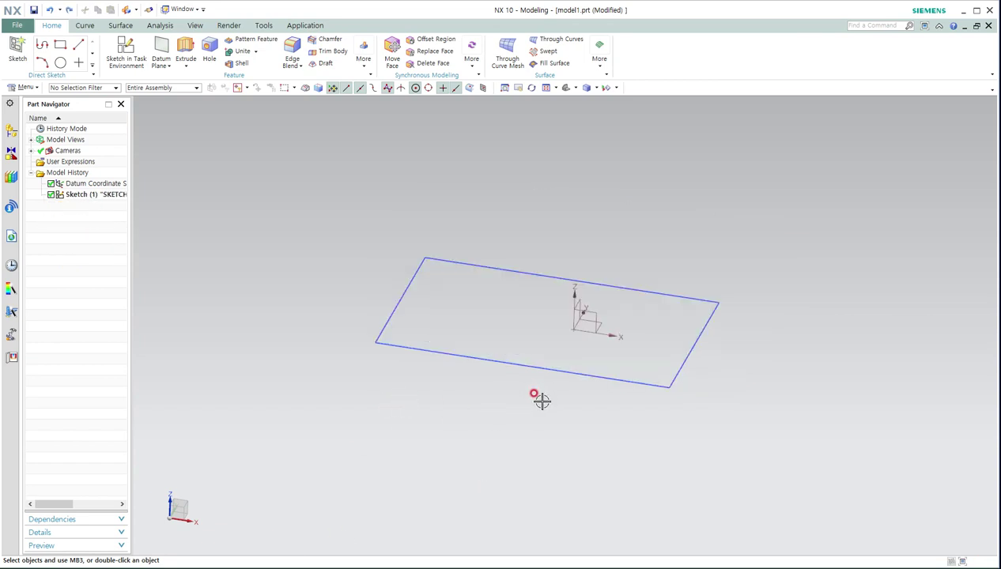
Switch to Photoshop, circle "Curve" in "Mirror Curve" in magenta and draw an arrow beneath it pointing up
click(228, 560)
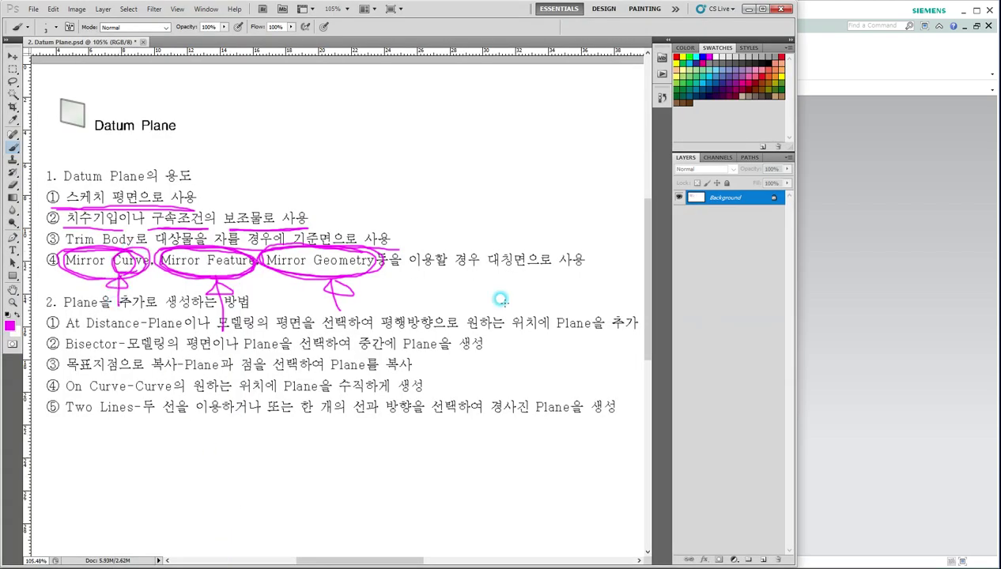
Switch to NX, edit the rectangle sketch and move its positive-X edge to the negative X side of the Y axis
click(863, 328)
double_click(692, 299)
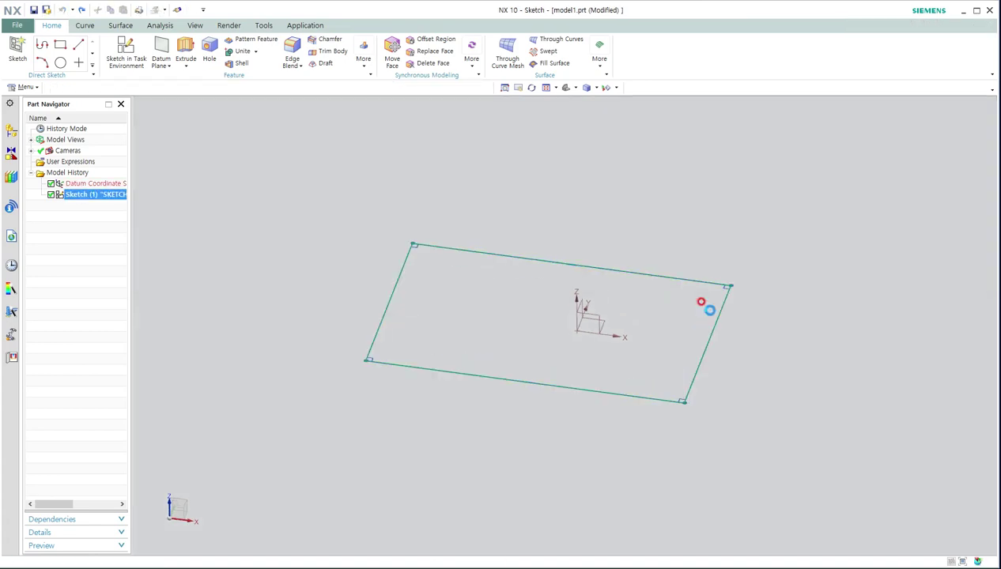
drag(847, 358, 466, 305)
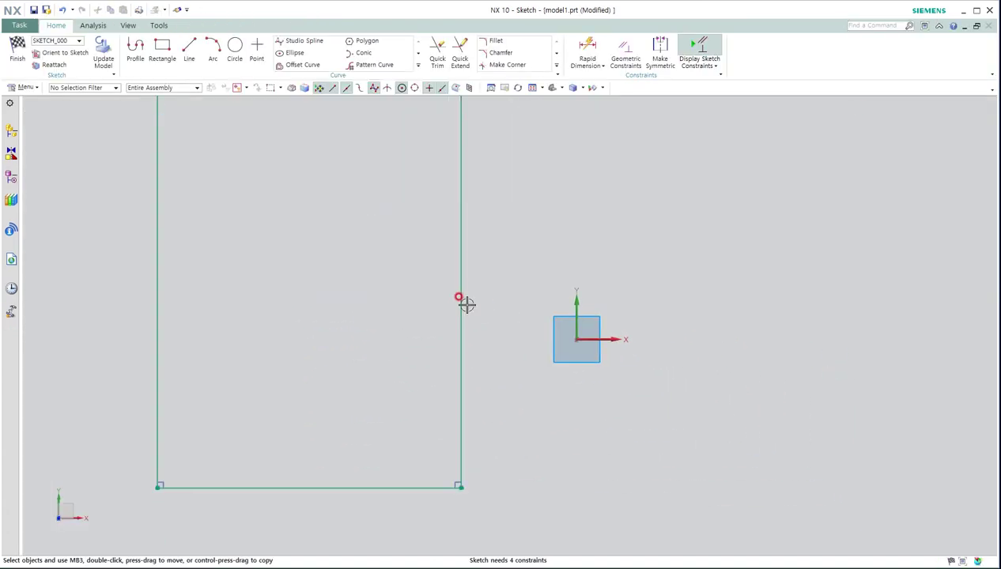
scroll(539, 330, down, 3)
mouse_move(534, 387)
middle_down()
mouse_move(518, 320)
mouse_move(527, 349)
mouse_move(521, 329)
mouse_move(568, 362)
middle_up()
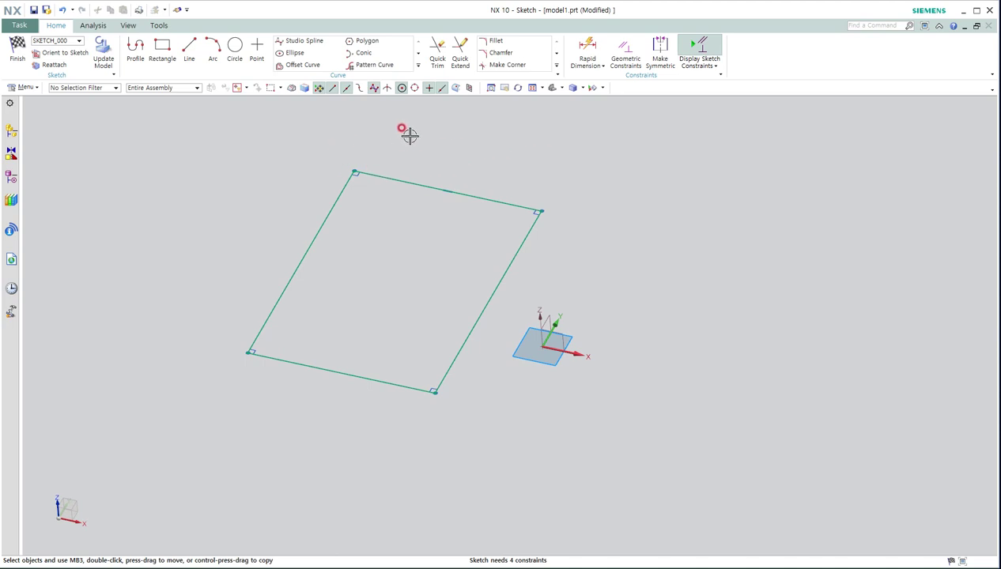
Mirror the rectangle with Mirror Curve using the YZ datum plane as the centerline, and finish the sketch
click(420, 68)
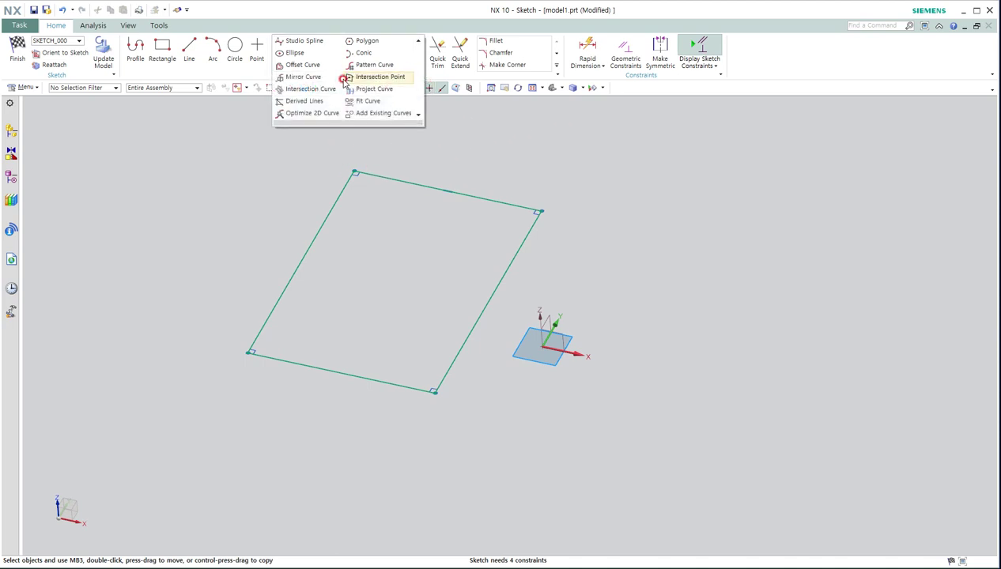
click(317, 80)
mouse_move(560, 151)
mouse_down()
mouse_move(176, 453)
mouse_move(182, 445)
mouse_up()
click(181, 195)
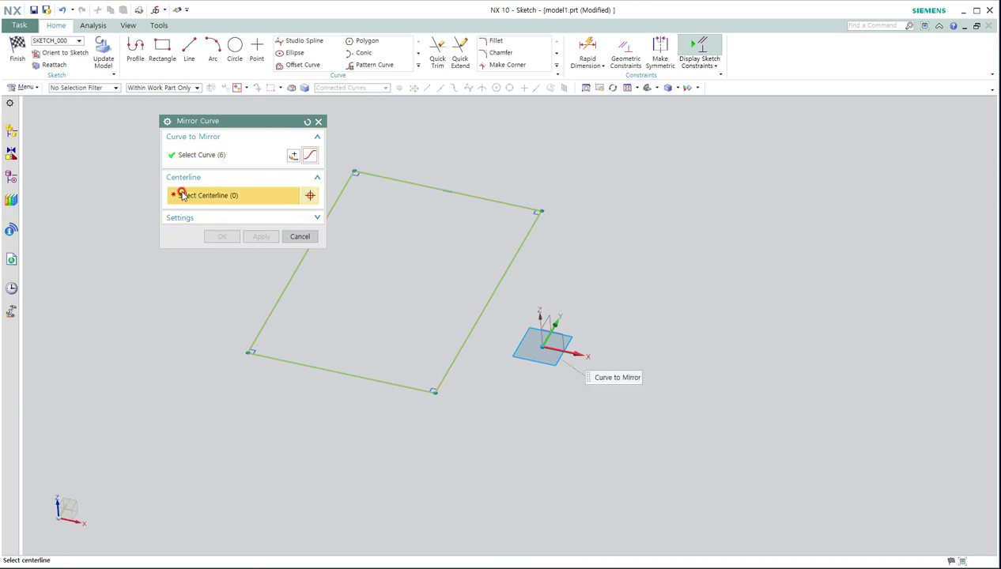
middle_drag(570, 313, 540, 310)
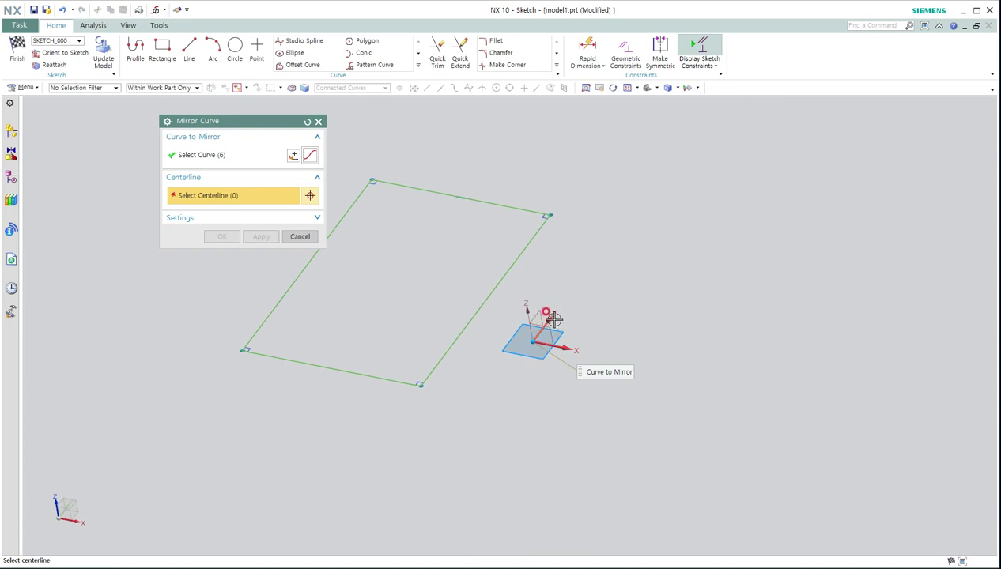
click(538, 312)
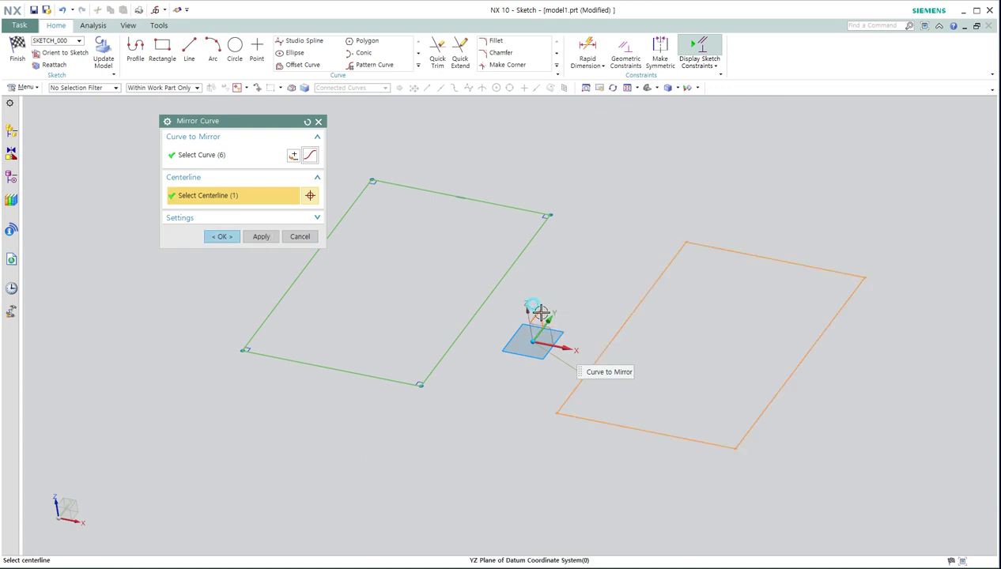
click(220, 237)
mouse_move(306, 270)
middle_down()
mouse_move(462, 346)
mouse_move(464, 375)
mouse_move(454, 368)
mouse_move(467, 360)
mouse_move(431, 360)
mouse_move(386, 444)
middle_up()
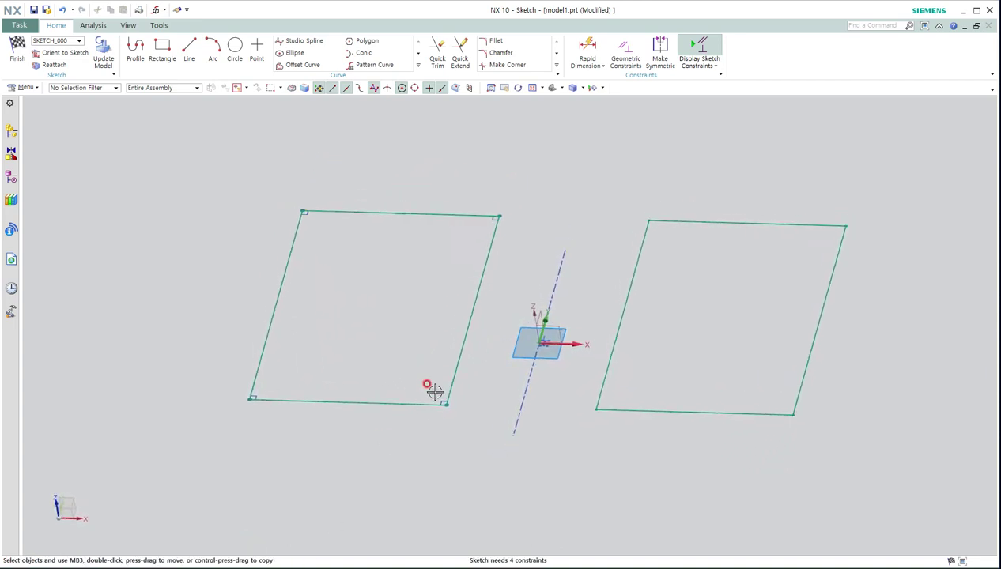
mouse_move(543, 320)
middle_down()
mouse_move(538, 331)
mouse_move(542, 314)
middle_up()
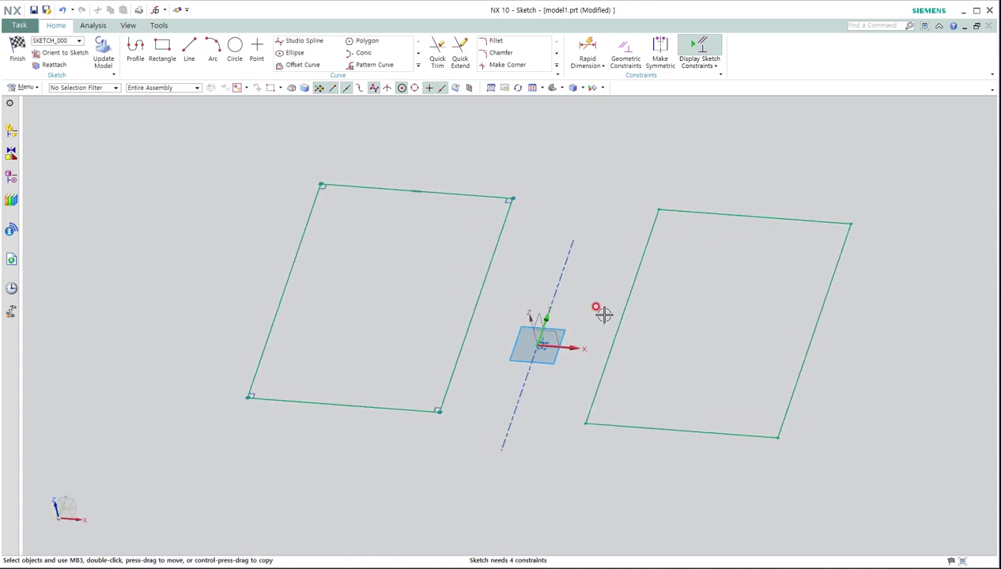
click(17, 57)
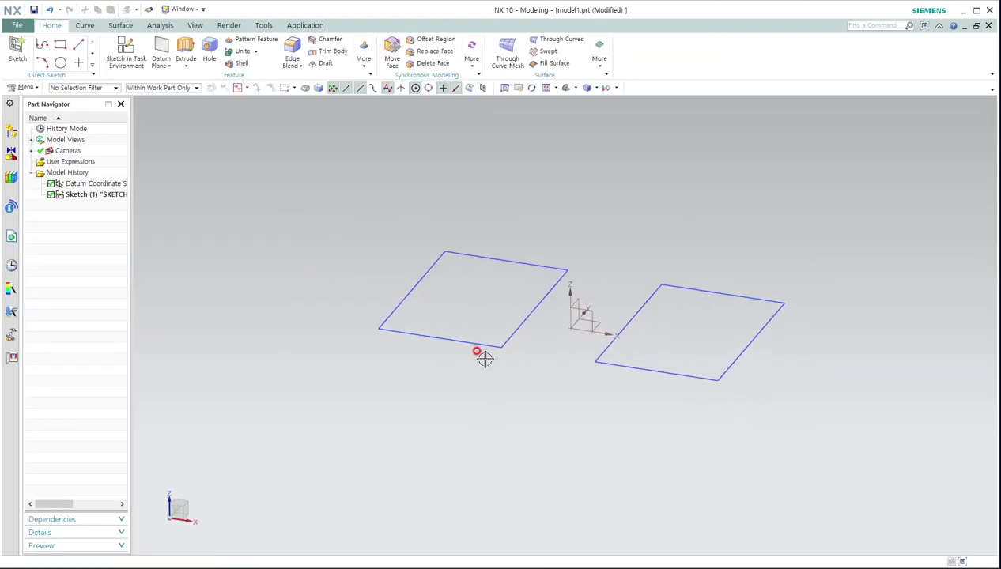
Switch to Photoshop and draw magenta boxes around item numbers ① to ④ and the section 2 heading text
key(alt+Tab)
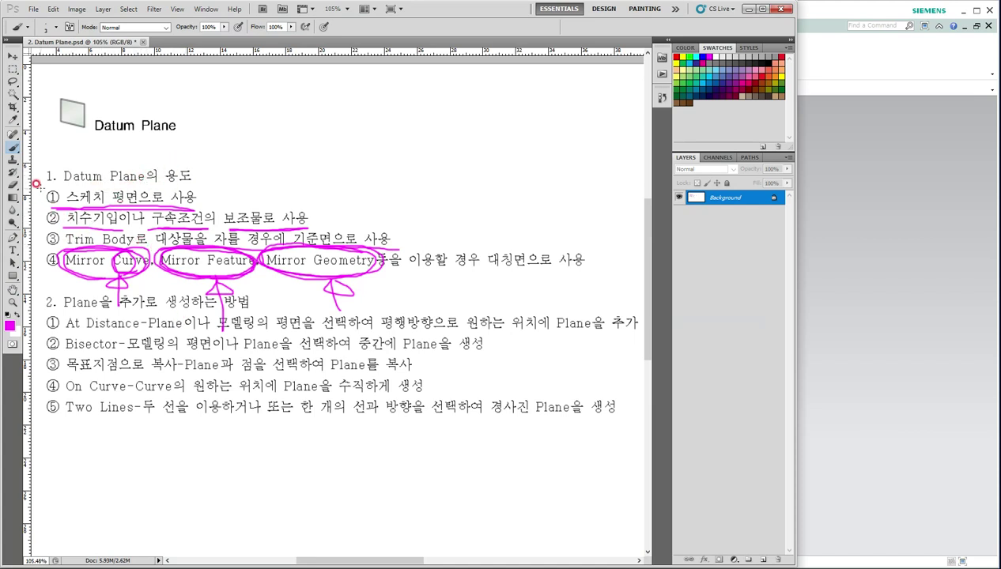
mouse_move(60, 256)
mouse_down()
mouse_move(61, 183)
mouse_move(39, 184)
mouse_move(38, 211)
mouse_move(38, 280)
mouse_move(62, 269)
mouse_move(63, 182)
mouse_up()
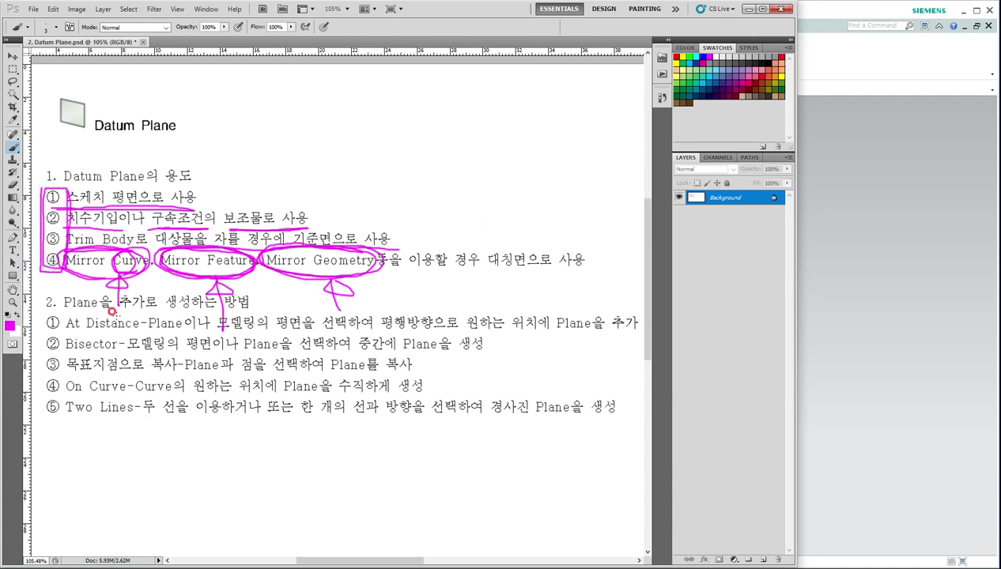
mouse_move(128, 308)
mouse_down()
mouse_move(206, 309)
mouse_move(255, 290)
mouse_move(58, 285)
mouse_move(184, 306)
mouse_up()
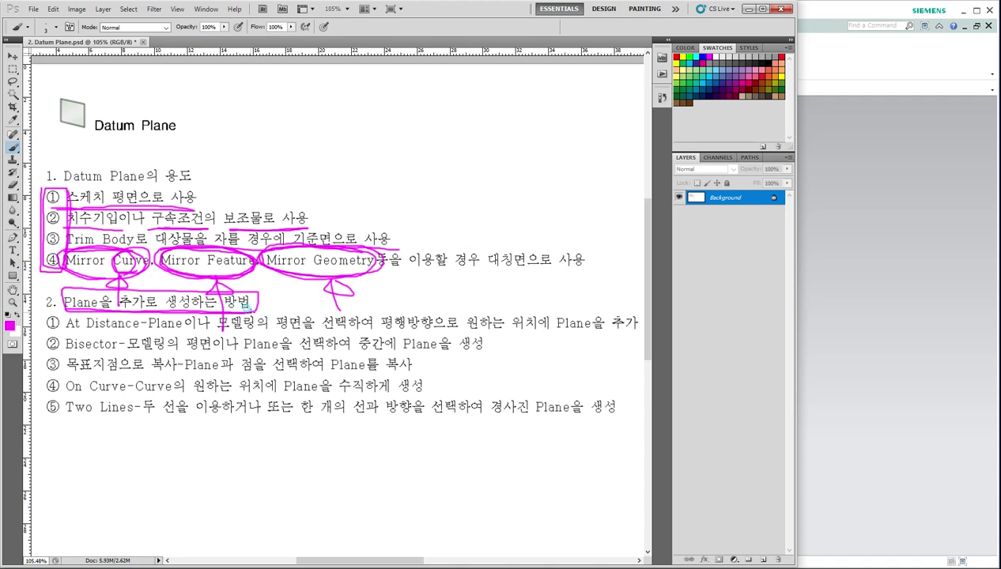
Switch to NX and undo the rectangle sketch so only the datum coordinate system remains
click(842, 378)
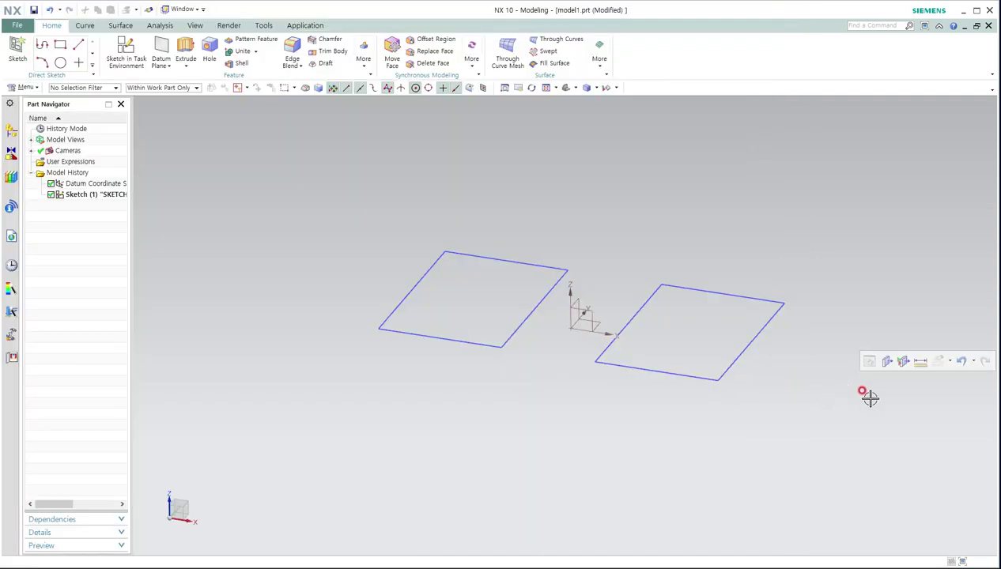
key(ctrl+z)
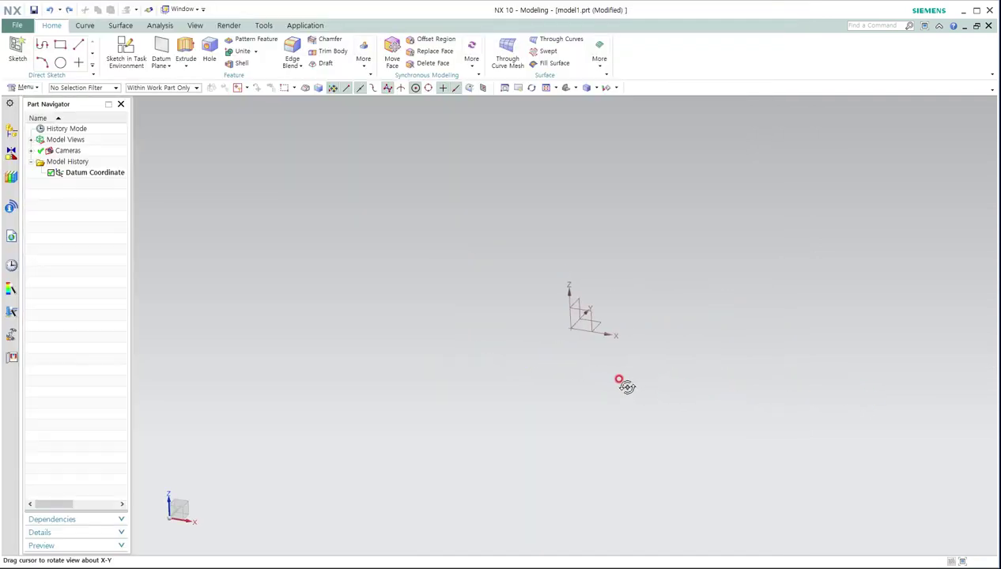
middle_drag(627, 387, 642, 383)
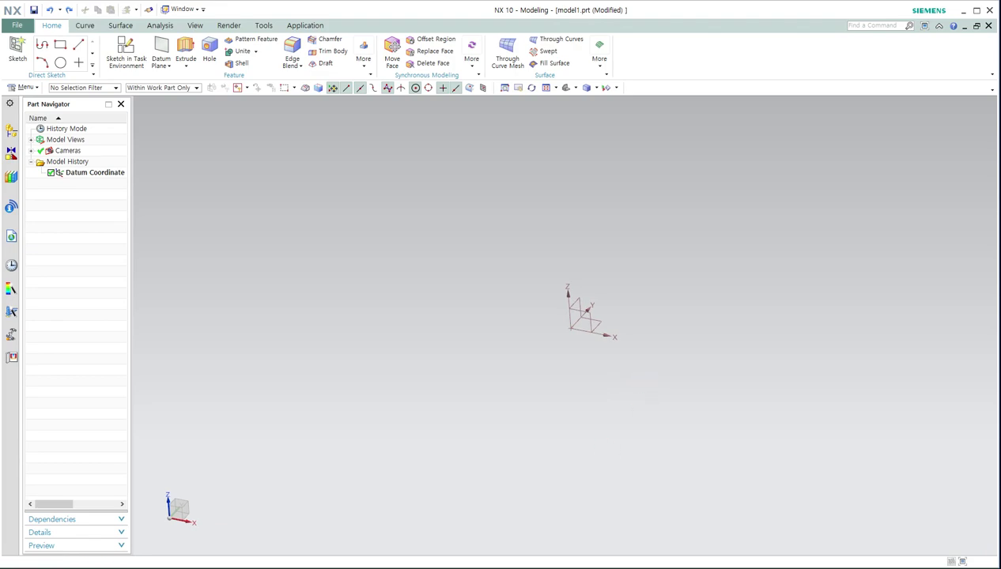
Switch to Photoshop and underline "At Distance" in magenta in the first item of section 2
click(224, 507)
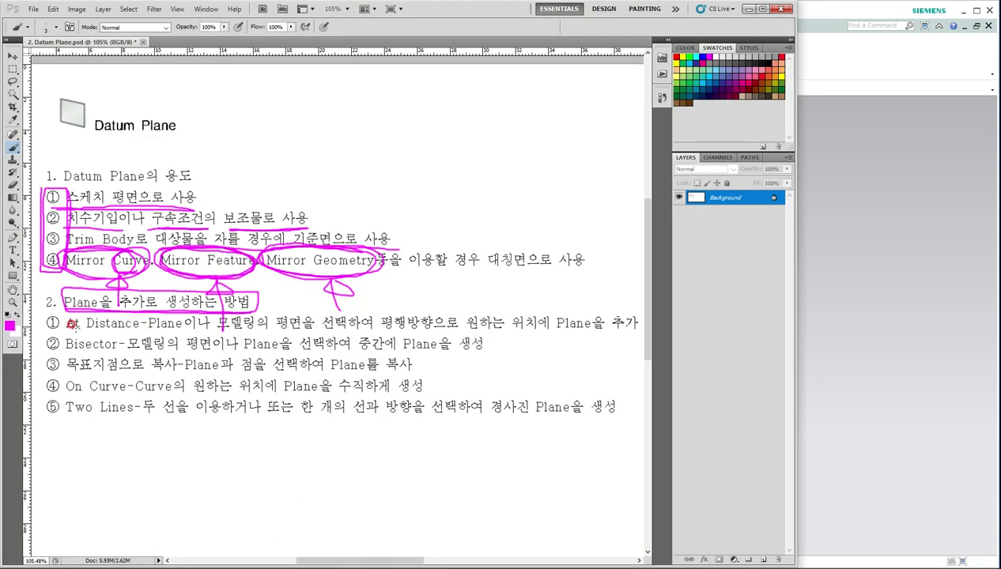
drag(322, 378, 361, 242)
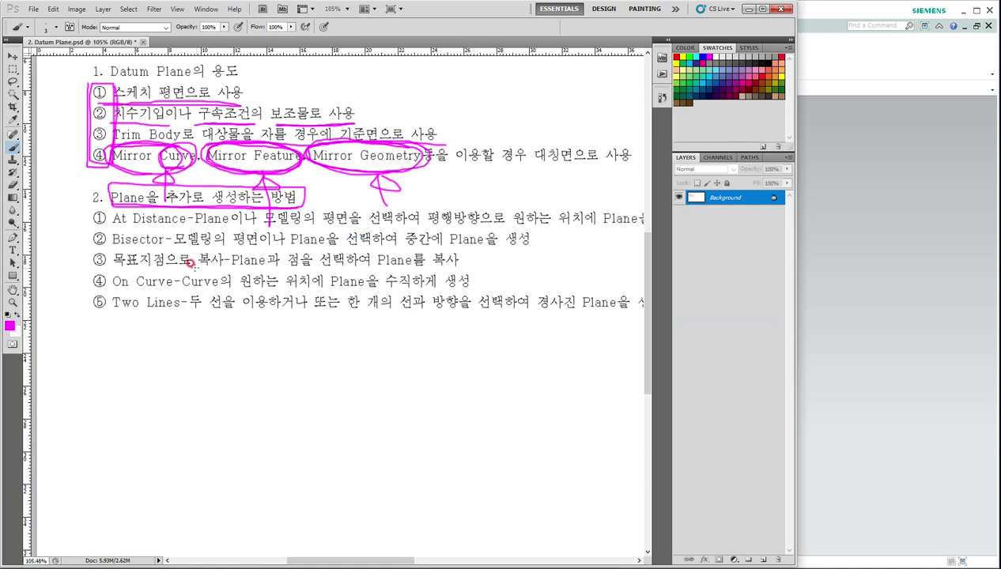
drag(105, 222, 157, 224)
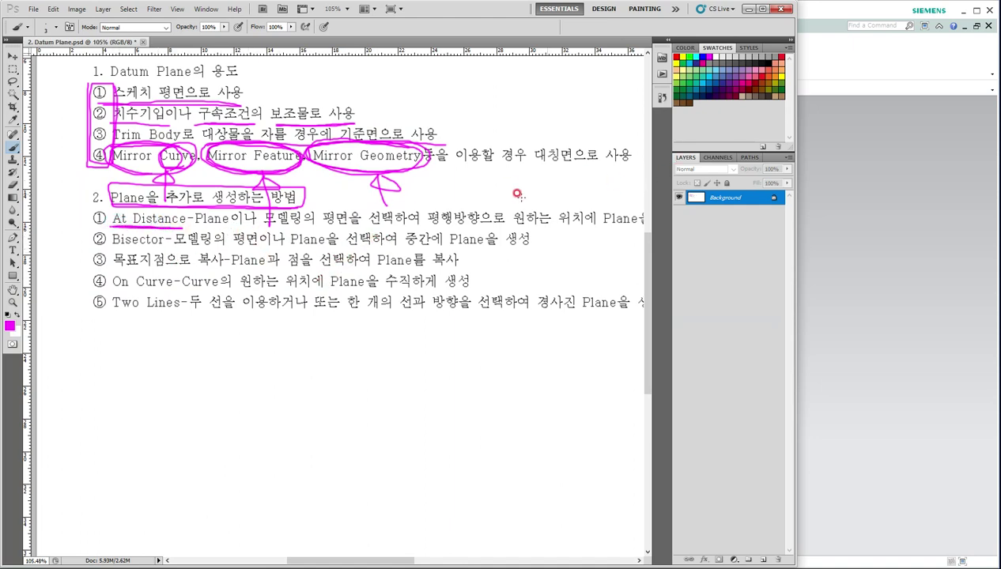
Draw a magenta box around item numbers ① to ⑤ of section 2 and a column of dots beneath it
drag(102, 203, 82, 284)
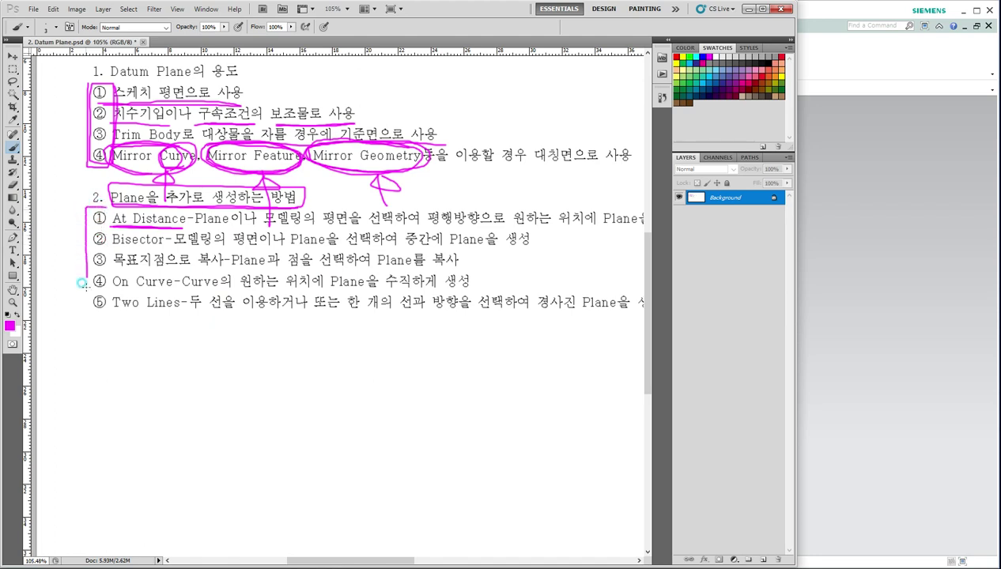
drag(114, 322, 112, 212)
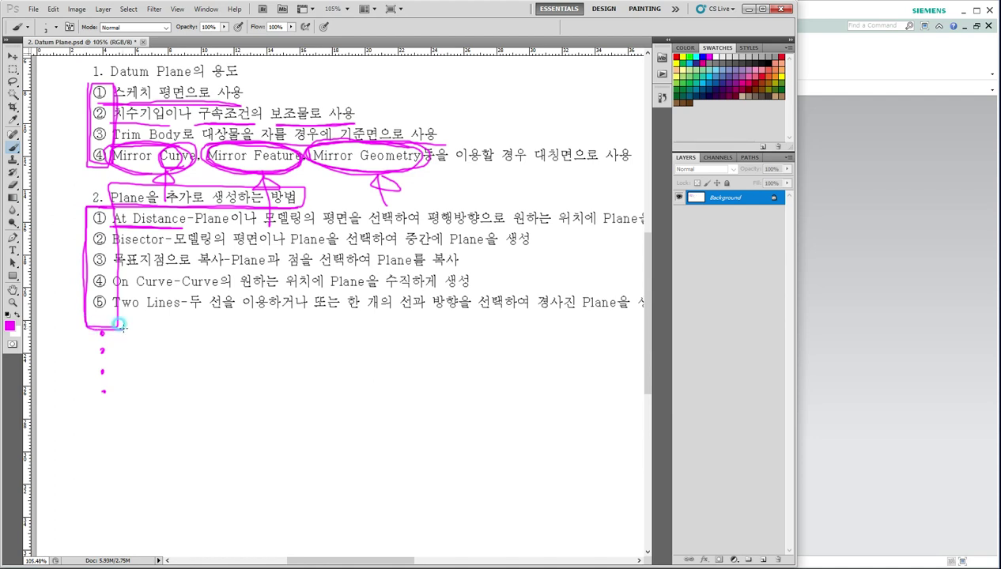
drag(118, 314, 111, 215)
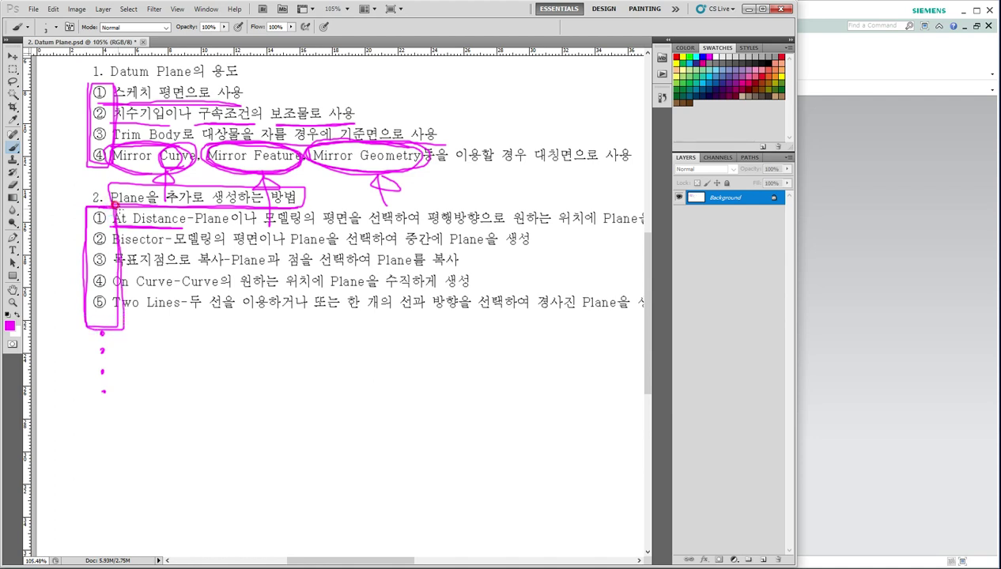
drag(109, 339, 111, 380)
Switch to NX, start the Datum Plane command and review the available plane types, keeping Inferred
click(837, 356)
click(159, 49)
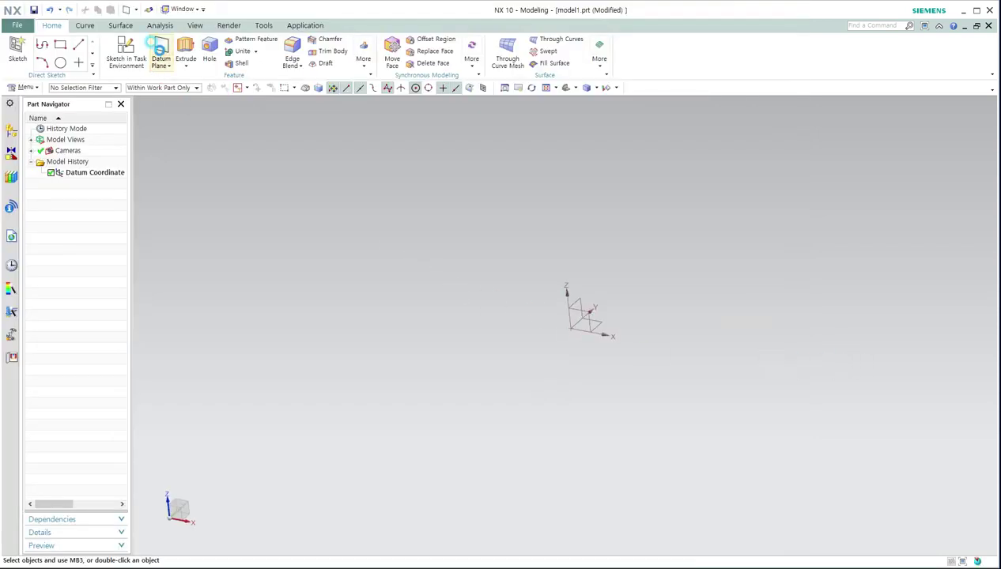
drag(233, 130, 259, 134)
click(250, 155)
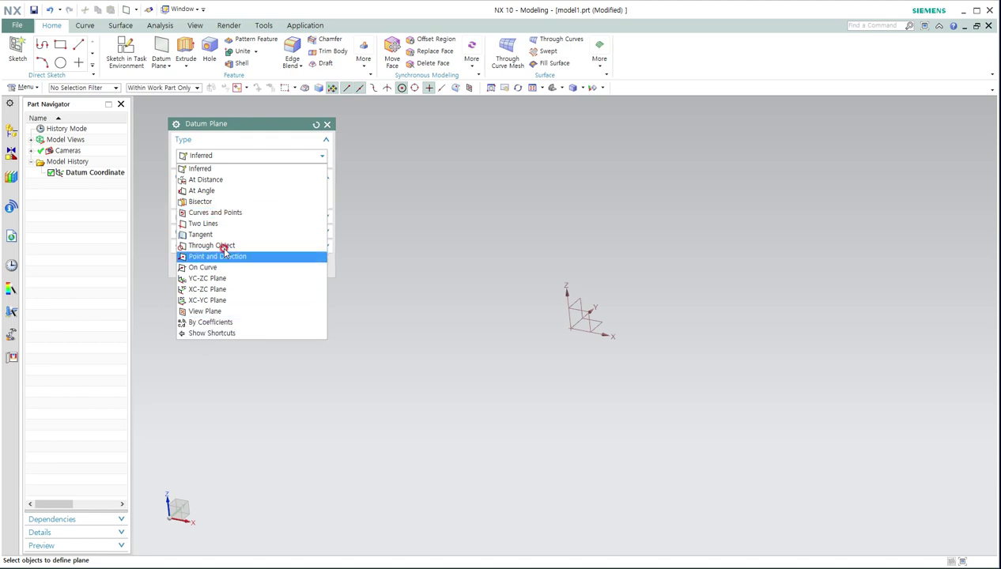
click(200, 170)
click(203, 158)
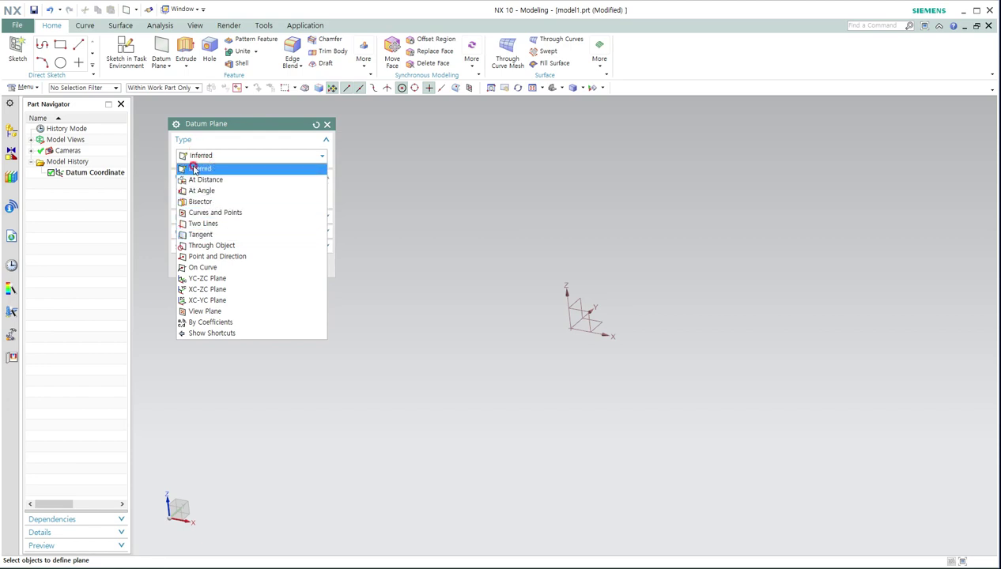
click(241, 132)
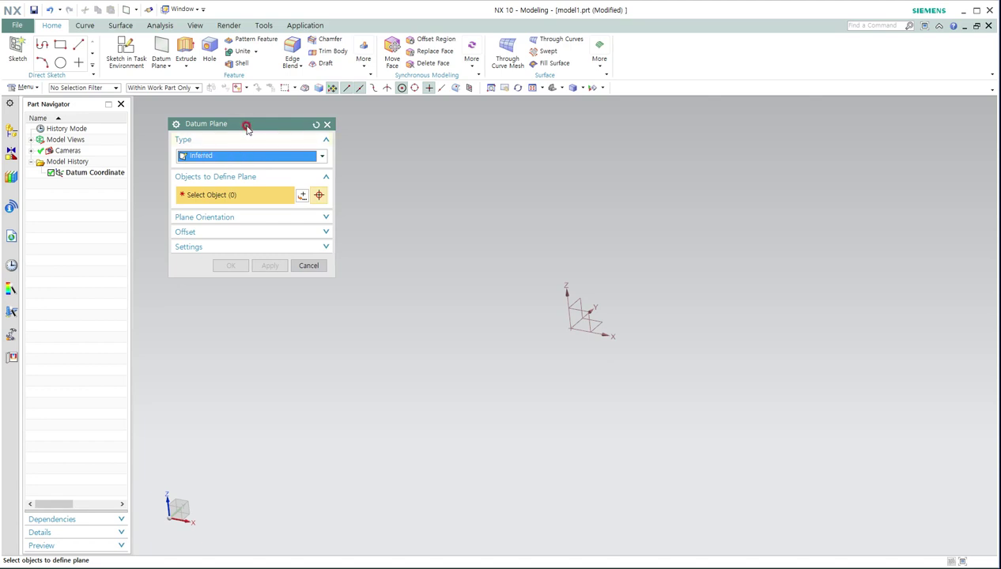
Select the coordinate system's YZ plane for an Inferred datum plane and offset it 85 mm along X
drag(246, 128, 249, 131)
click(237, 159)
click(222, 172)
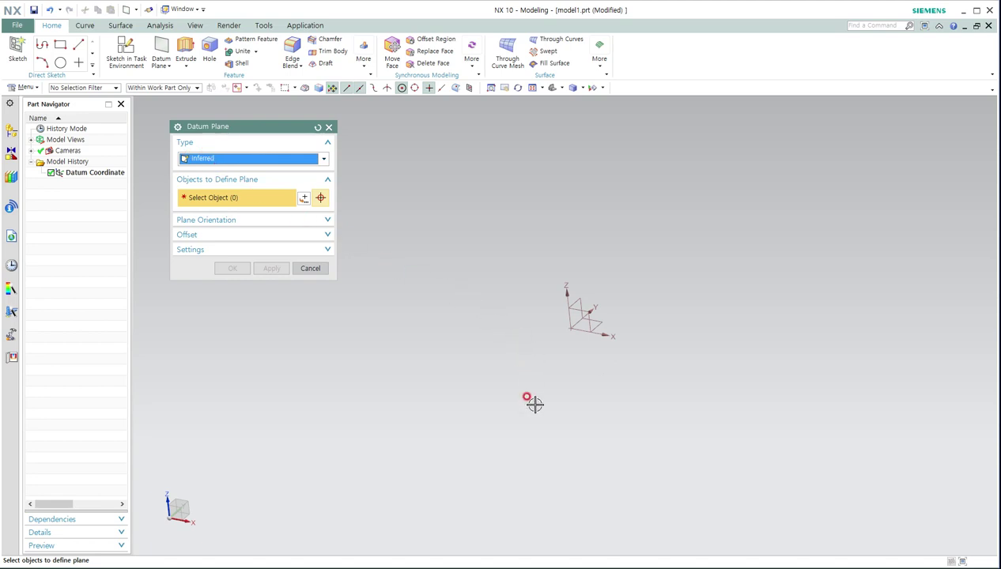
click(577, 292)
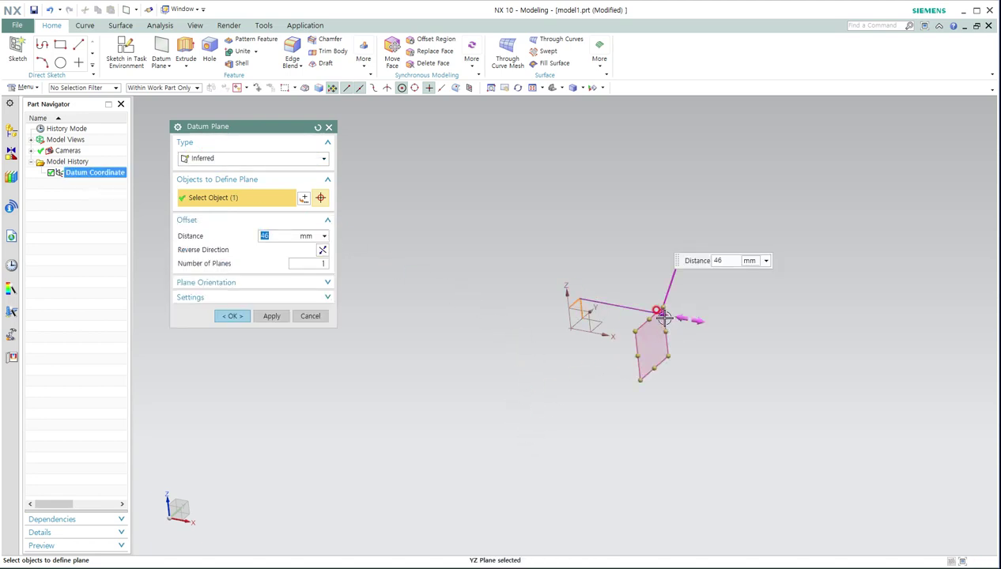
drag(663, 313, 731, 329)
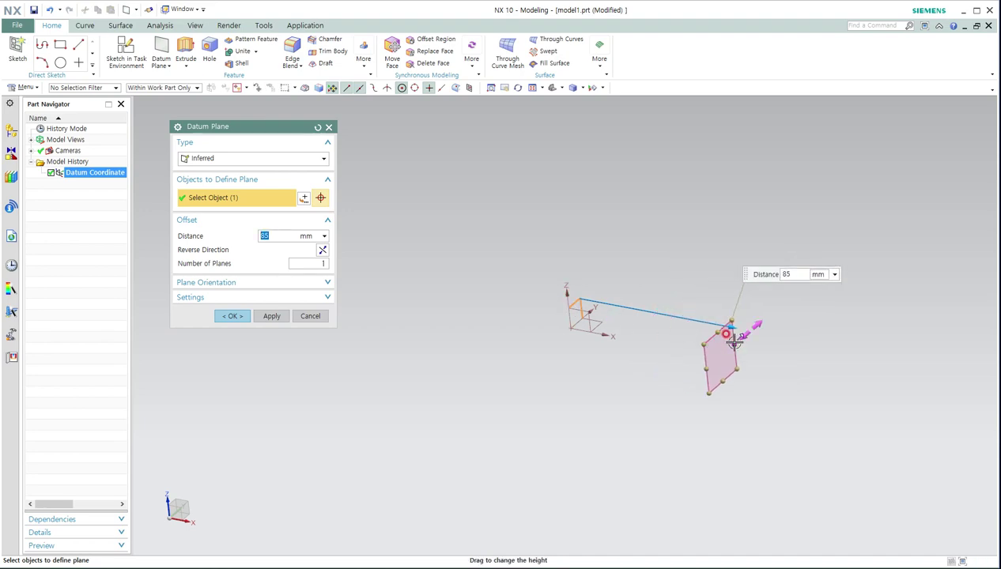
middle_drag(631, 352, 597, 366)
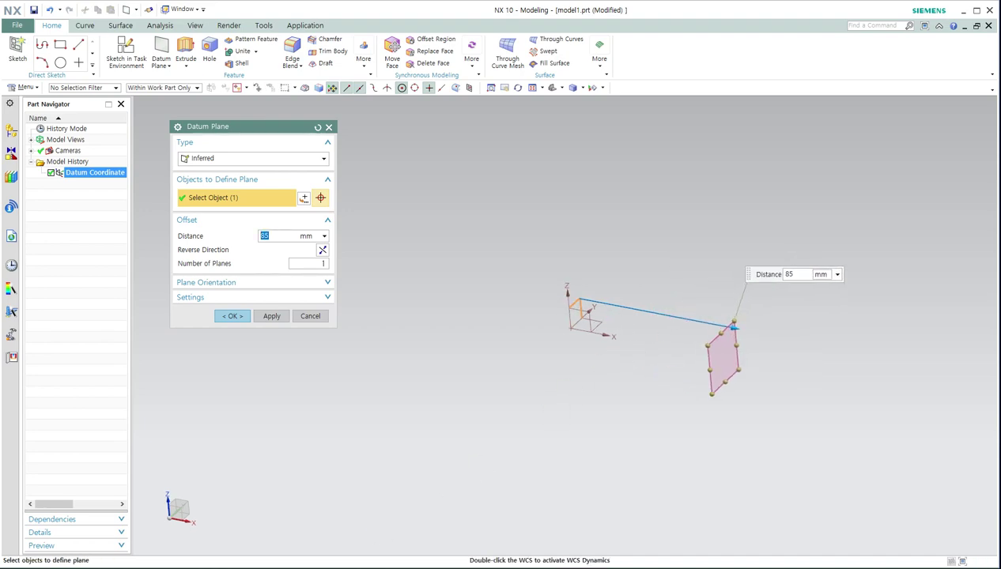
Switch to Photoshop; in item ① of section 2, underline "평행방향으로 원하는 위치에 Plane을 추가" in magenta and circle "Plane" and "모델링의 평면" in blue
key(alt+Tab)
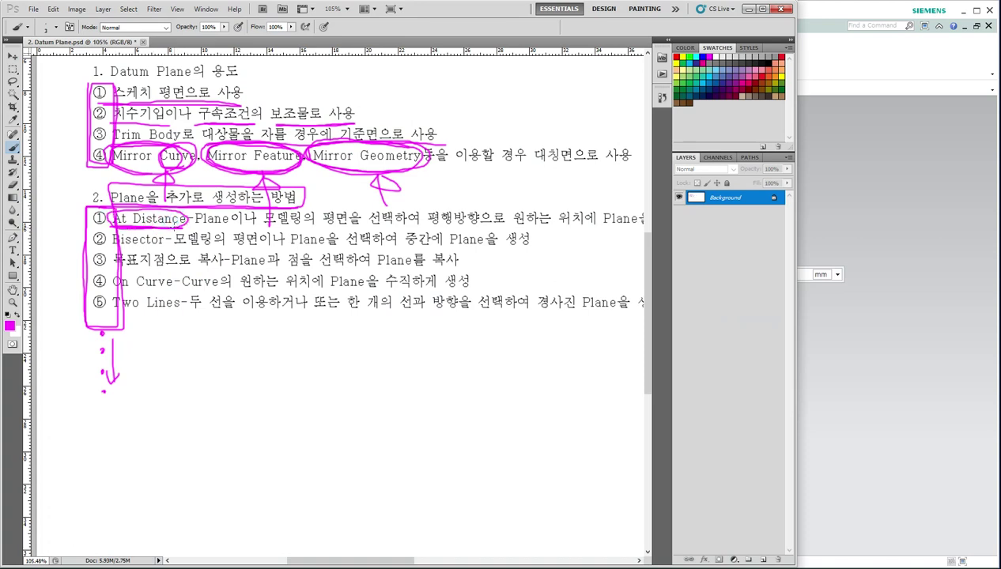
drag(428, 227, 575, 227)
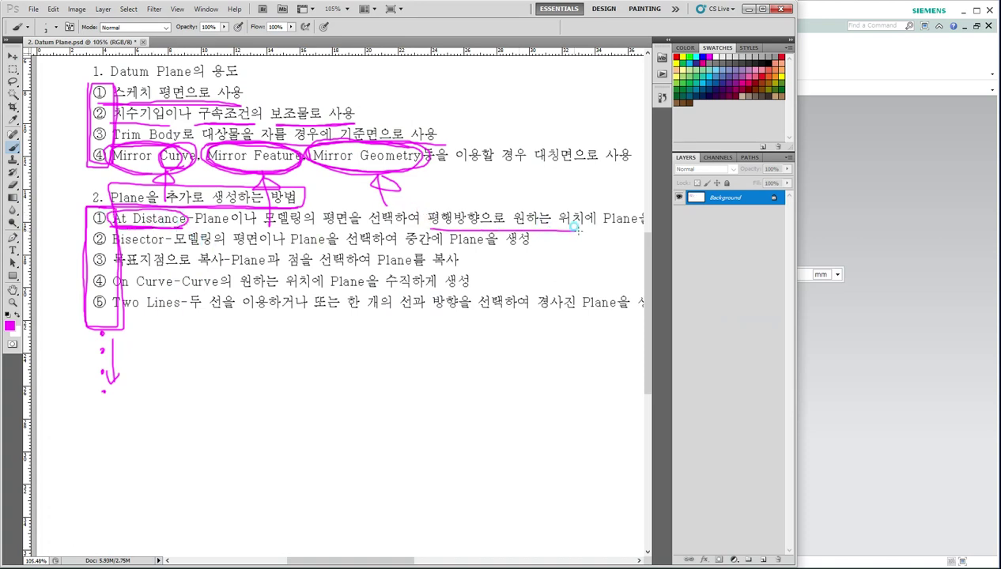
drag(525, 259, 458, 241)
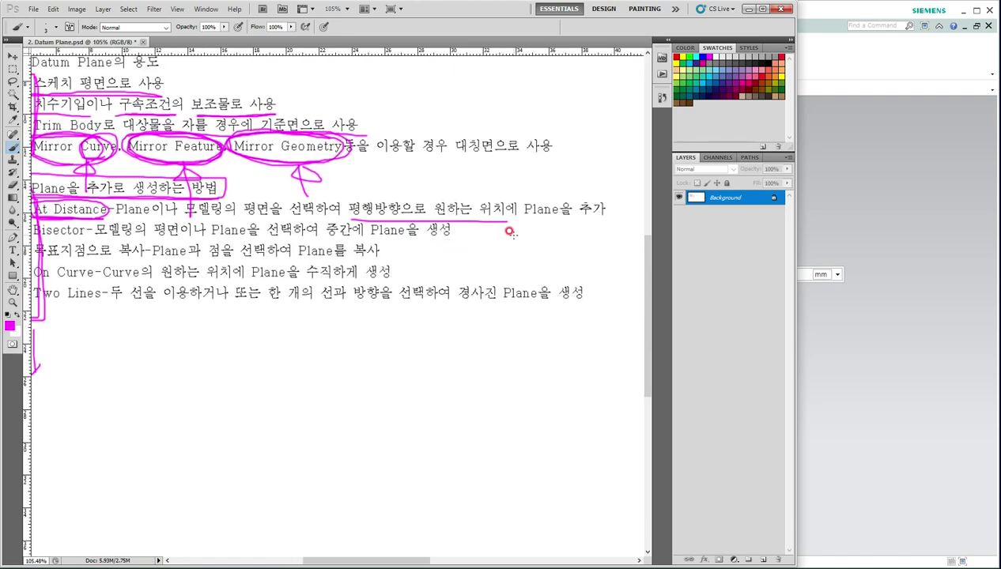
drag(515, 223, 601, 224)
ctrl+scroll(546, 241, left, 3)
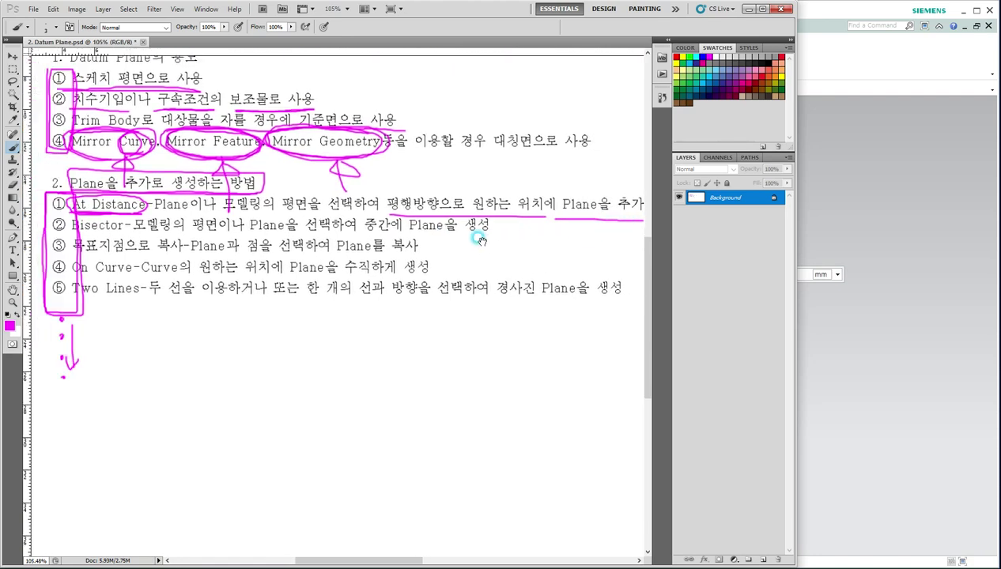
click(703, 55)
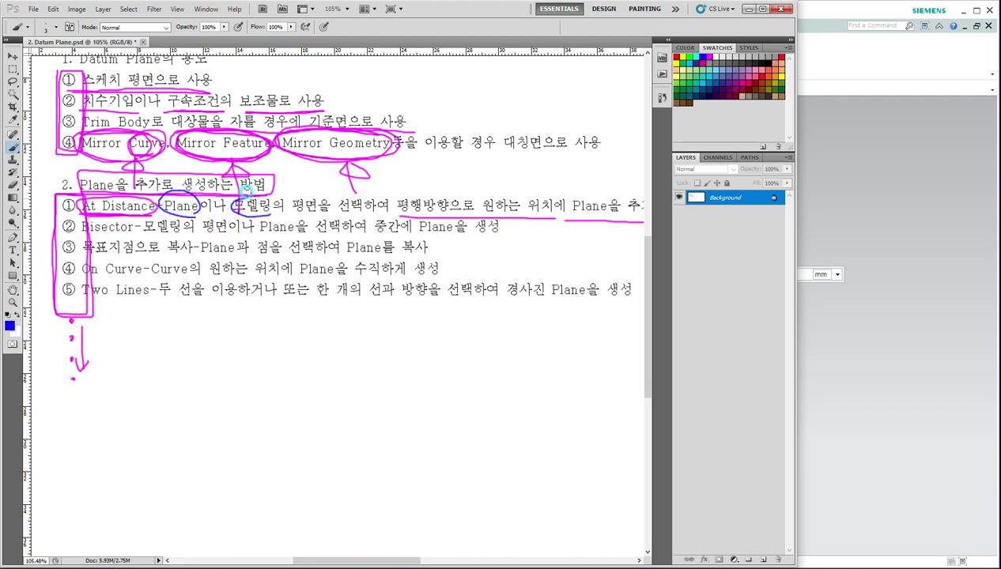
drag(247, 188, 304, 191)
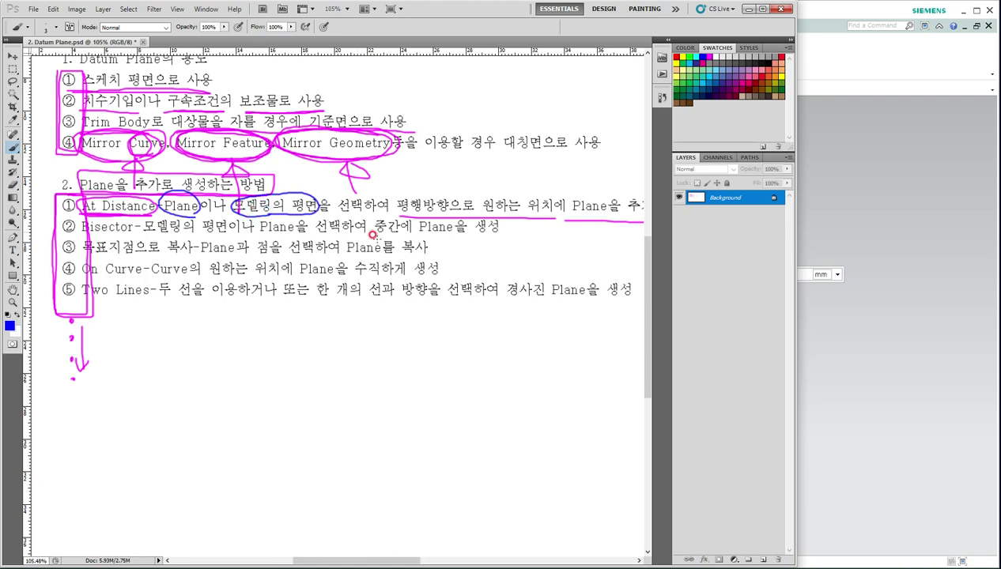
Switch to NX, accept the plane offset from YZ, and create a second datum plane offset in front of the XZ plane
click(815, 353)
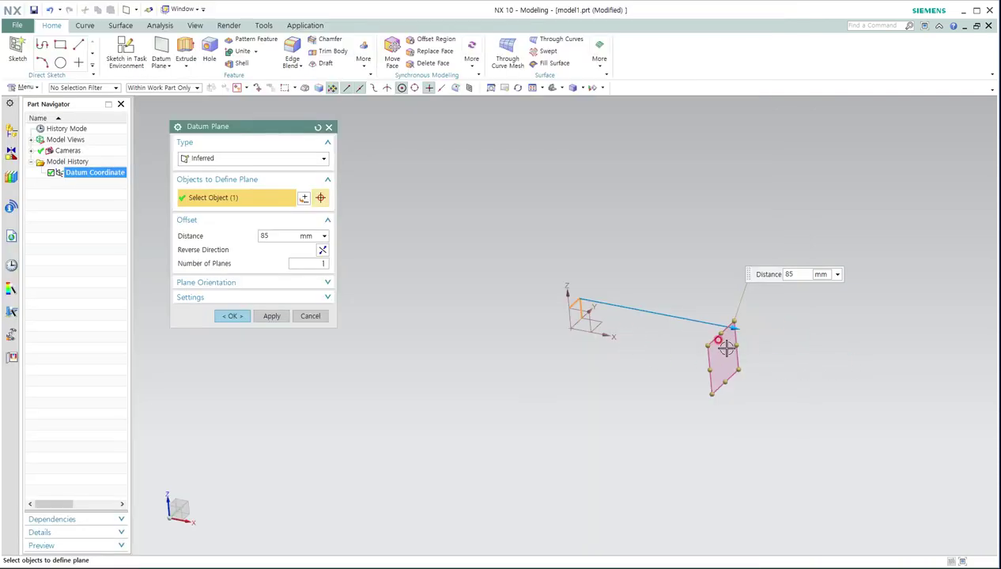
click(226, 315)
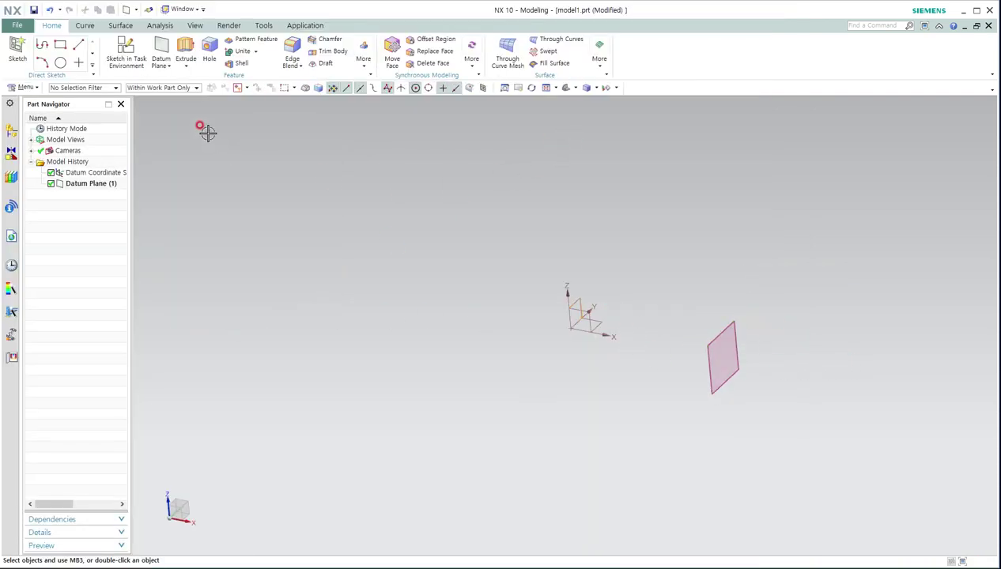
click(164, 58)
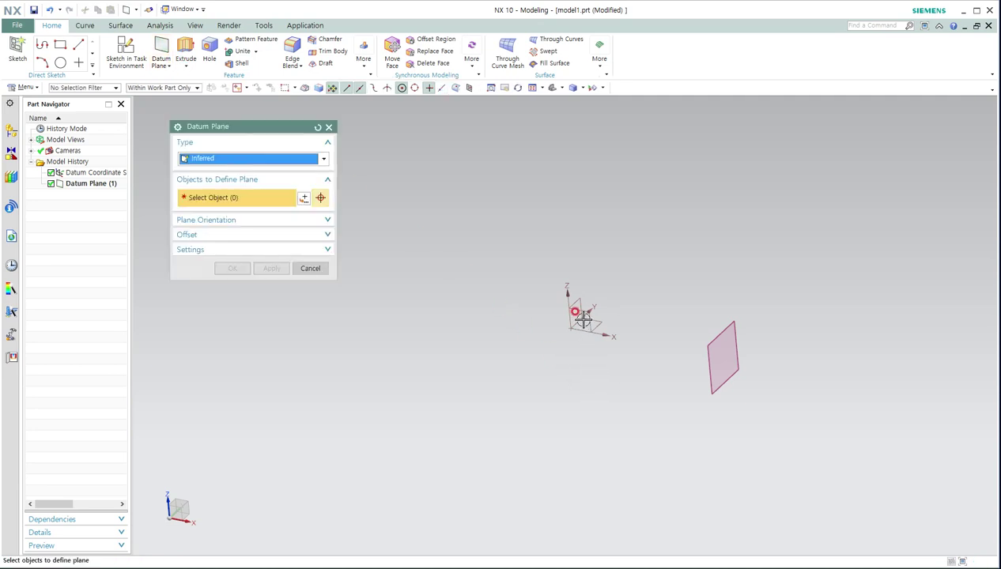
click(580, 308)
drag(667, 231, 541, 403)
click(239, 319)
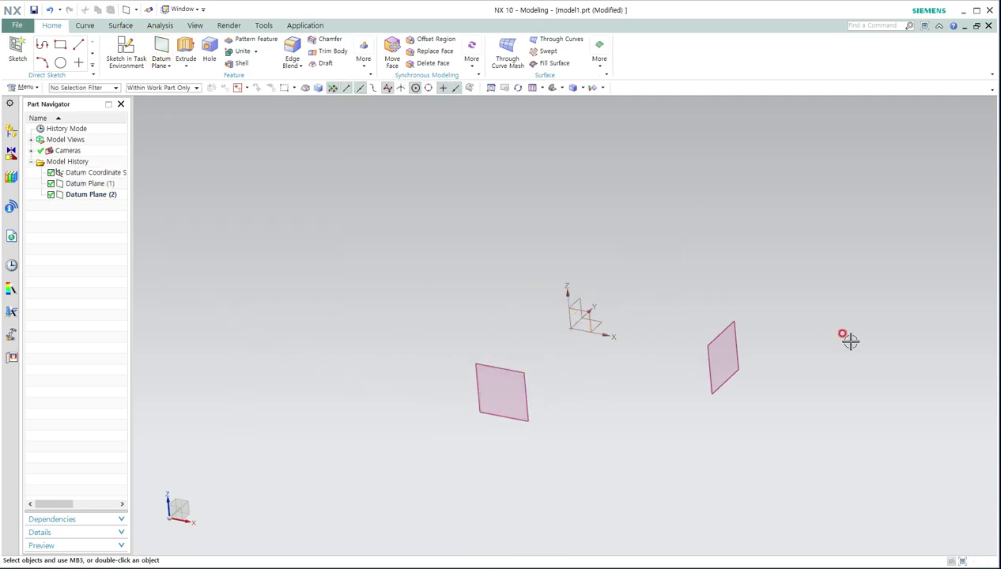
Create a third datum plane offset upward from the coordinate system's XY plane by about 71 mm
click(161, 51)
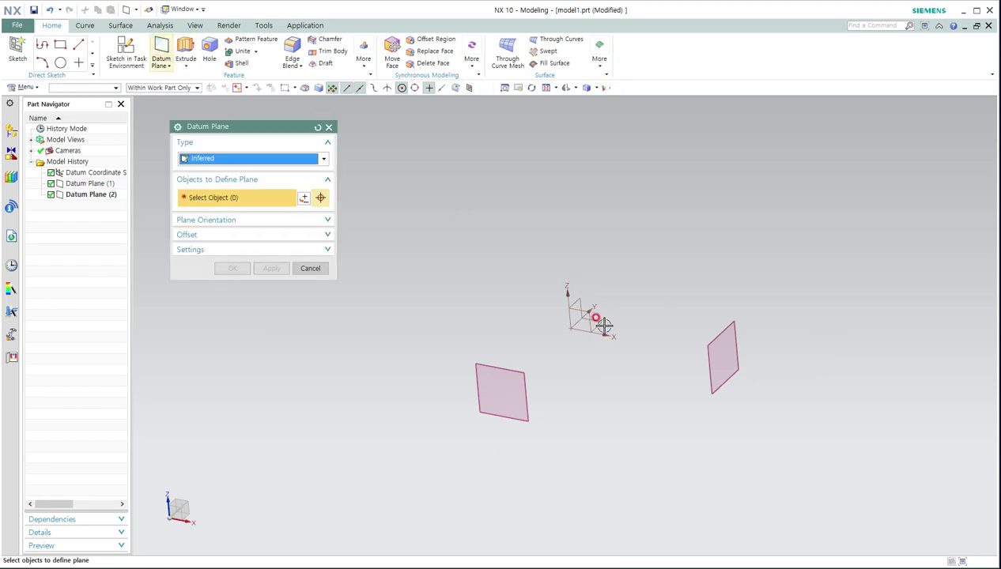
click(597, 319)
drag(611, 447, 558, 194)
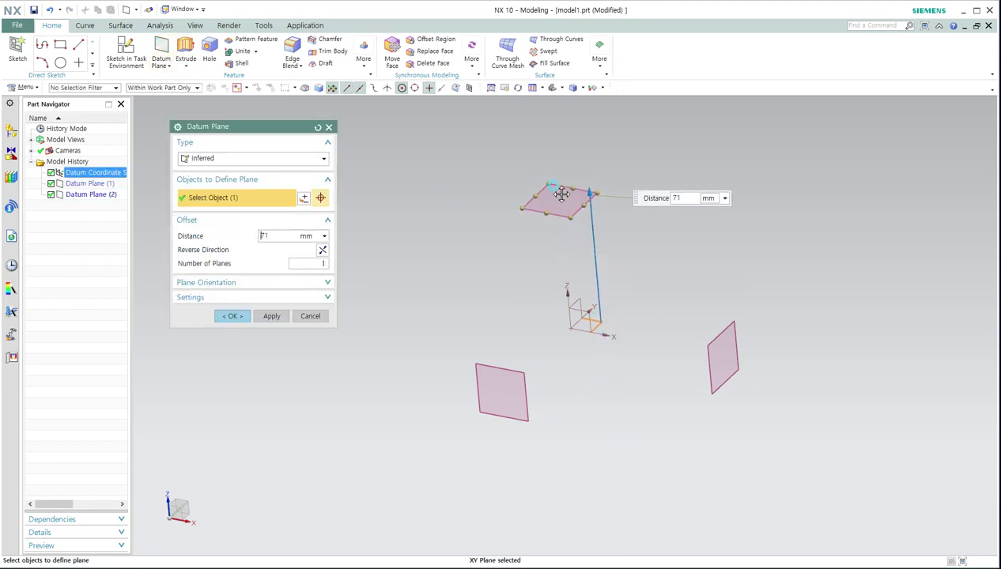
click(233, 317)
mouse_move(559, 204)
middle_down()
mouse_move(528, 284)
mouse_move(509, 290)
mouse_move(564, 204)
middle_up()
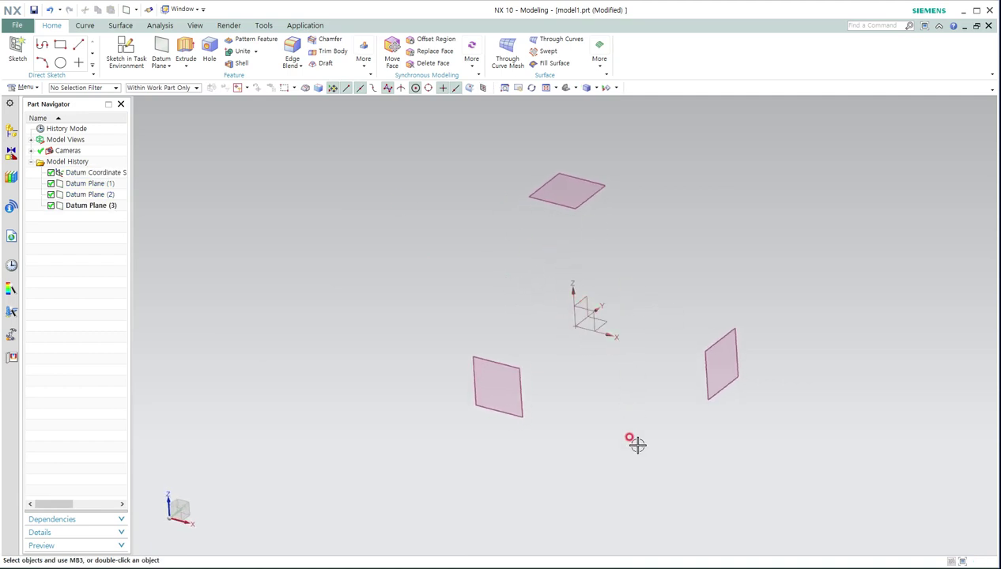
Undo the three offset datum planes, leaving only the datum coordinate system
key(ctrl+z)
key(ctrl+z)
key(ctrl+z)
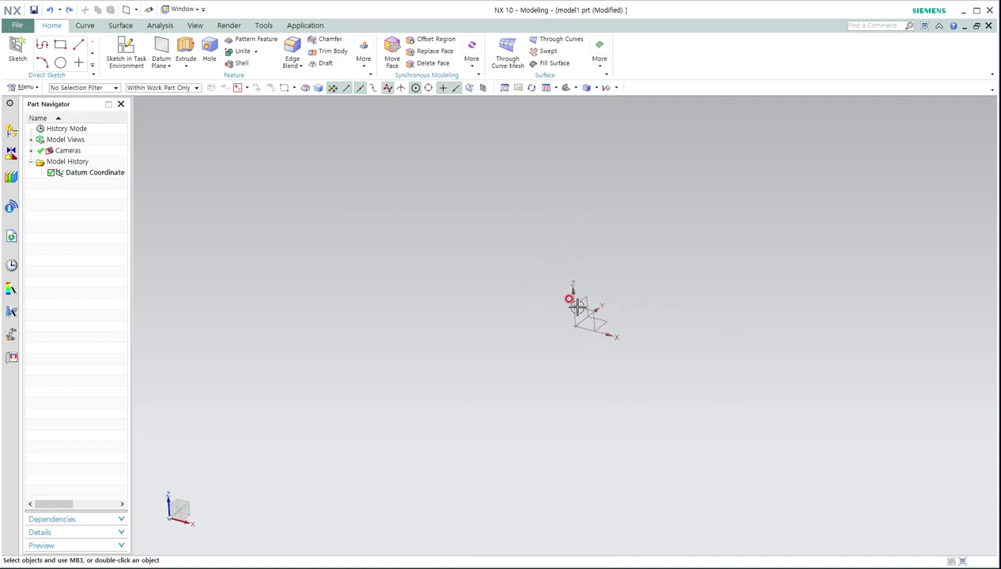
click(587, 314)
click(460, 361)
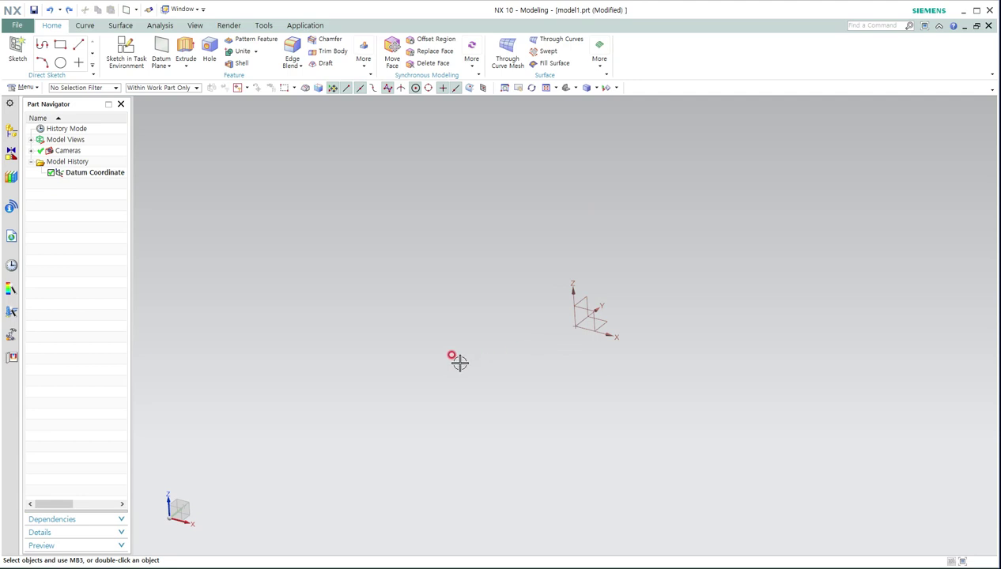
Start a task-environment sketch on the XY plane and draw a rectangle enclosing the origin
click(126, 56)
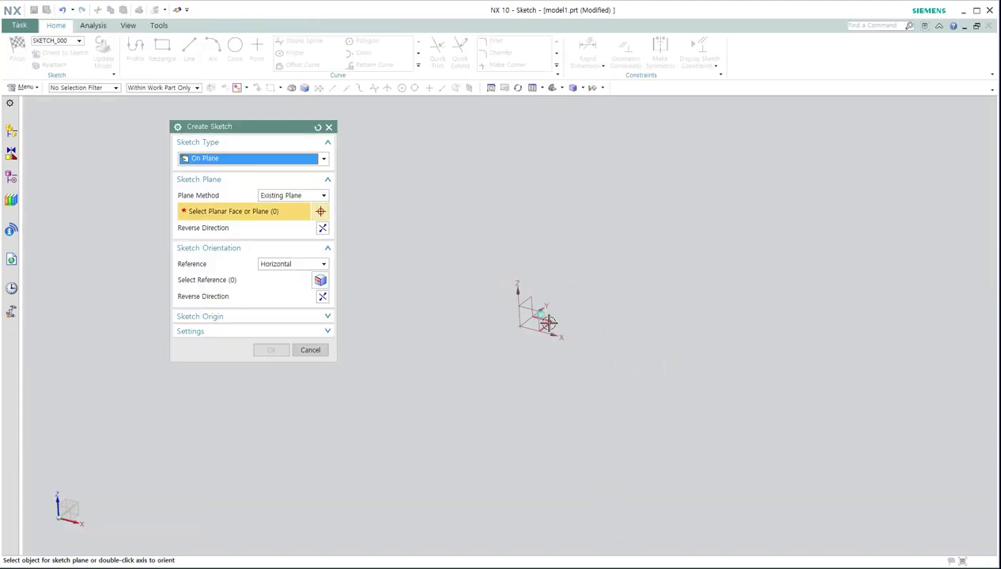
click(538, 316)
middle_click(642, 357)
click(162, 51)
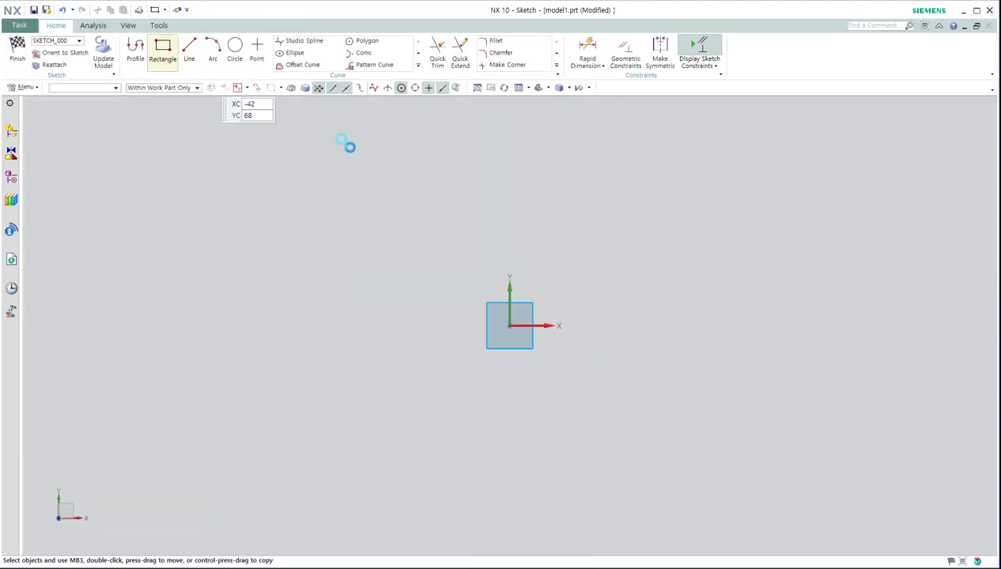
click(650, 211)
click(335, 401)
key(Escape)
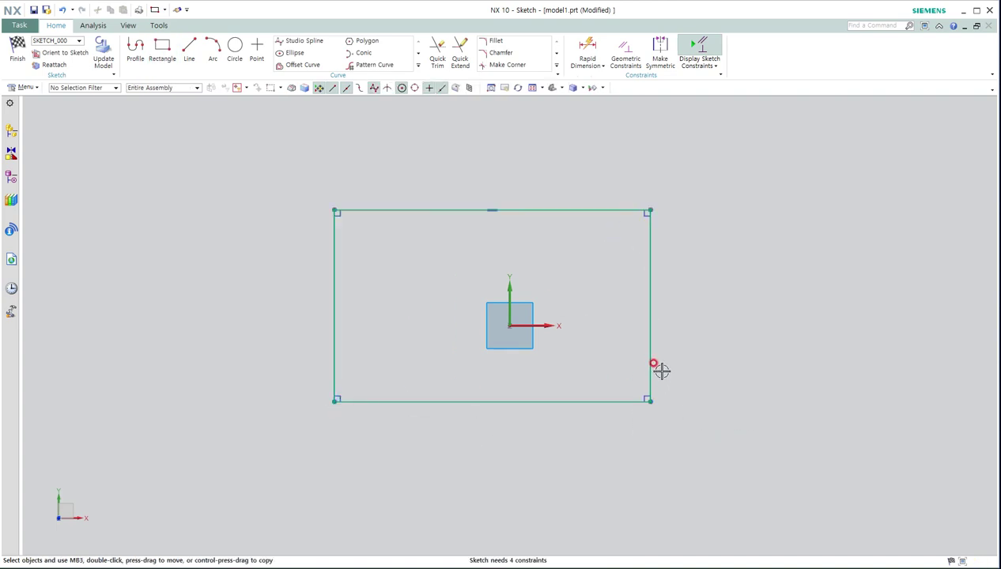
Replace the rectangle's +X side with a slanted line by lengthening the lower edge and joining the open ends, and finish the sketch
click(651, 365)
key(Delete)
drag(651, 399, 732, 403)
key(z)
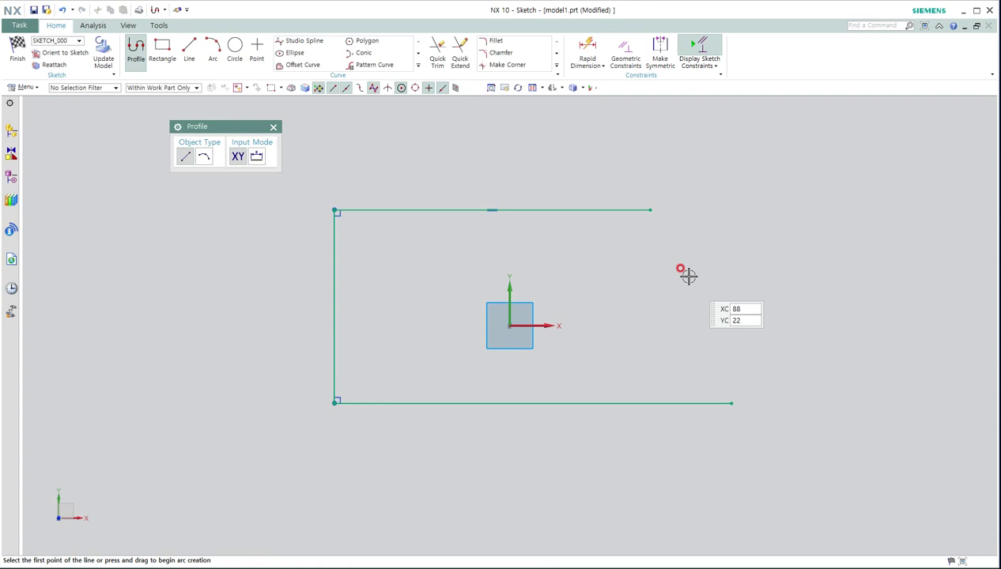
click(650, 210)
click(731, 402)
key(Escape)
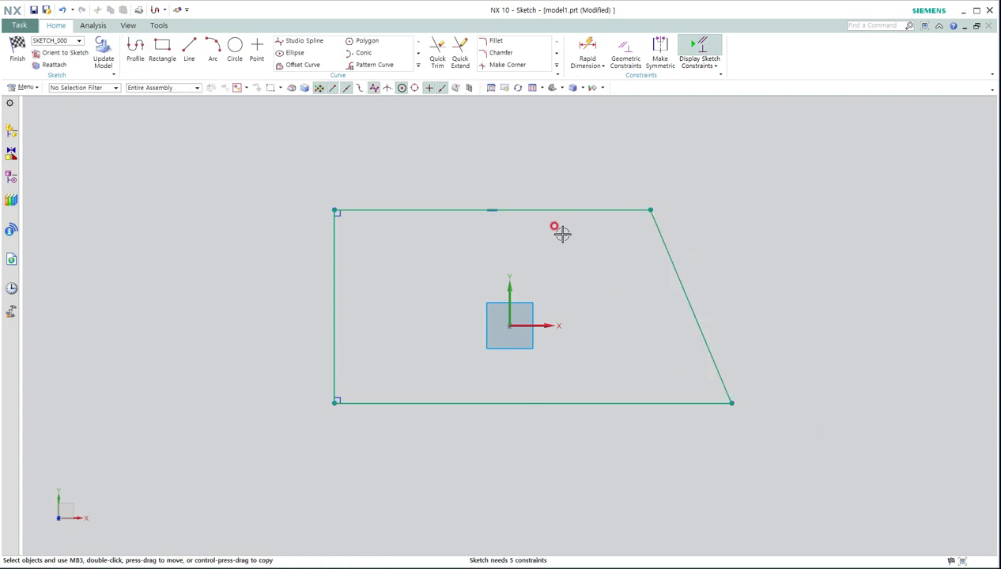
key(ctrl+q)
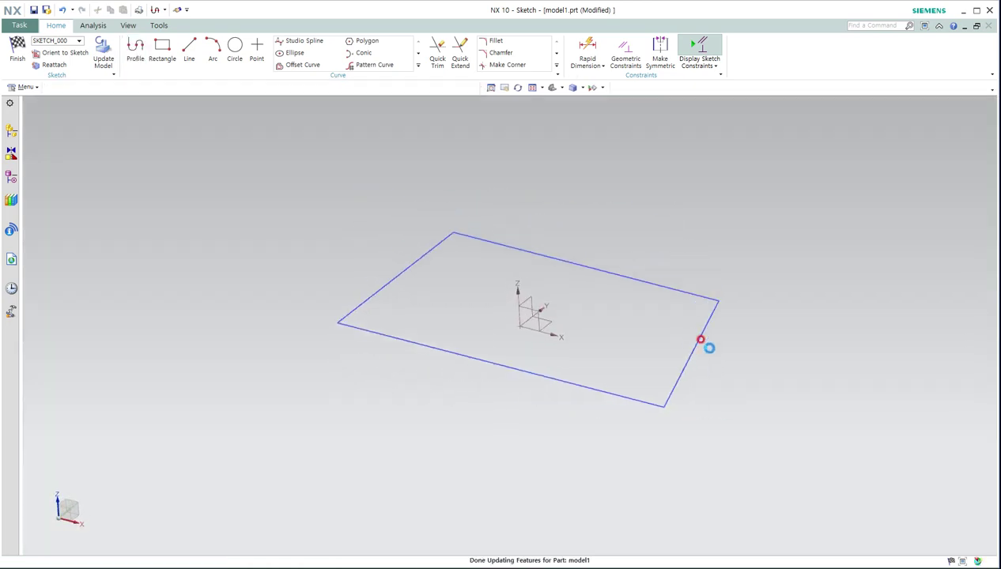
Extrude the four-sided sketch profile upward about 52 mm into a solid block
key(x)
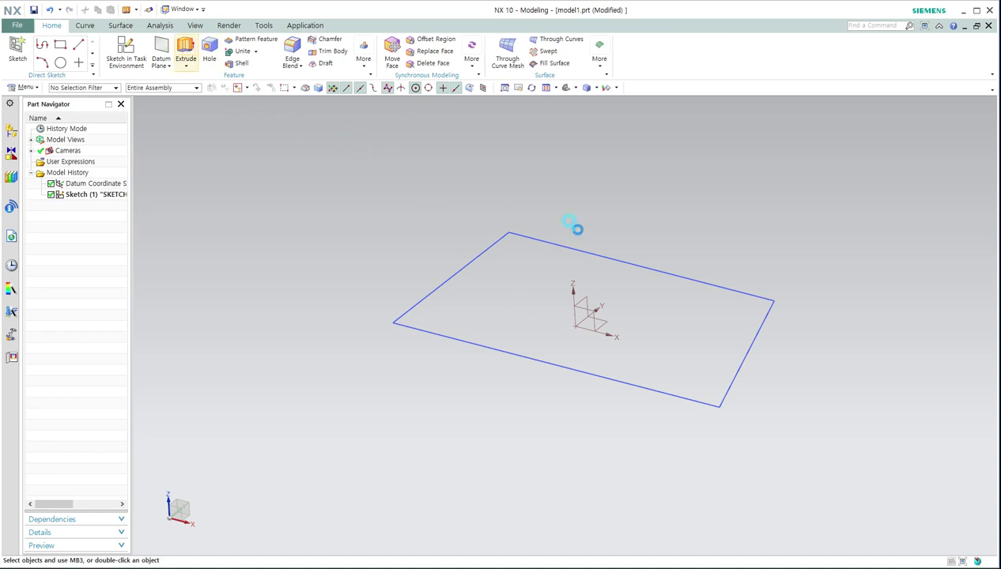
click(647, 266)
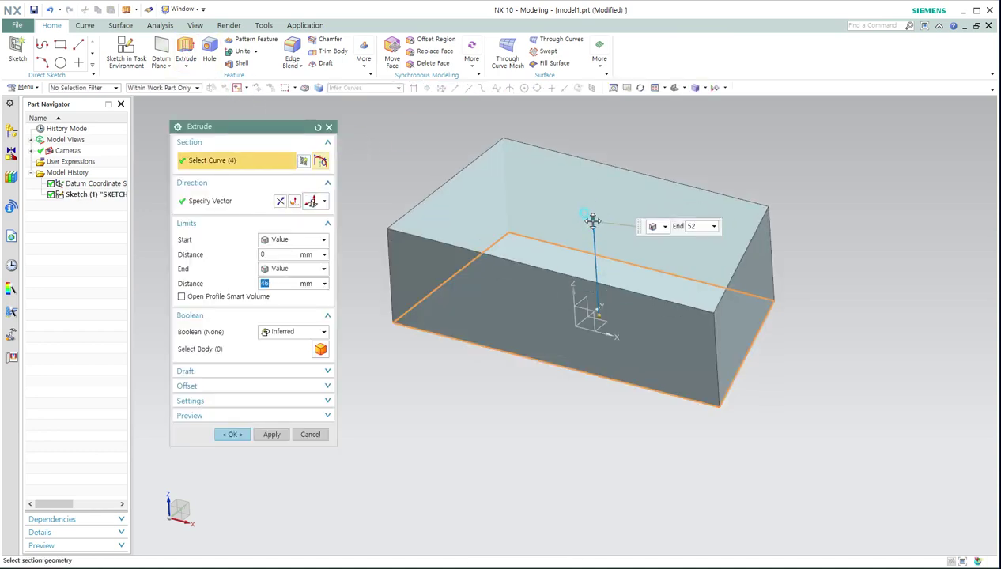
click(230, 435)
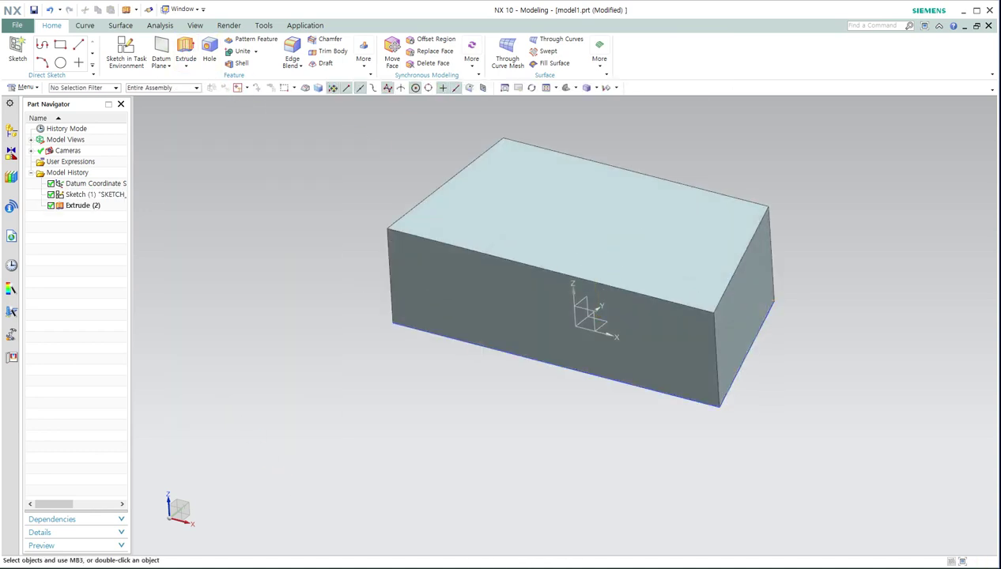
Switch to Photoshop, trace around "모델링의 평면" in blue once more, and return to NX
key(alt+Tab)
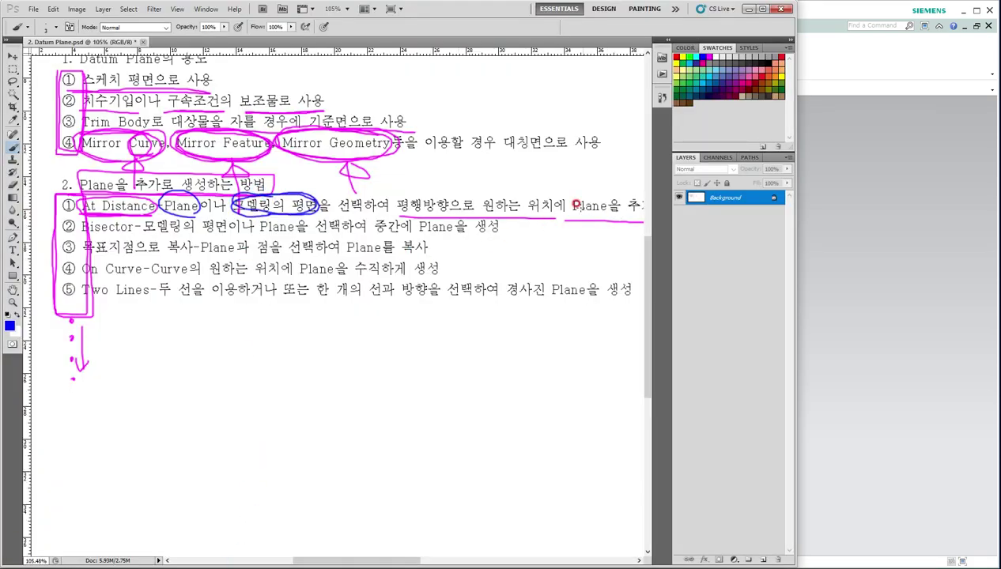
click(870, 268)
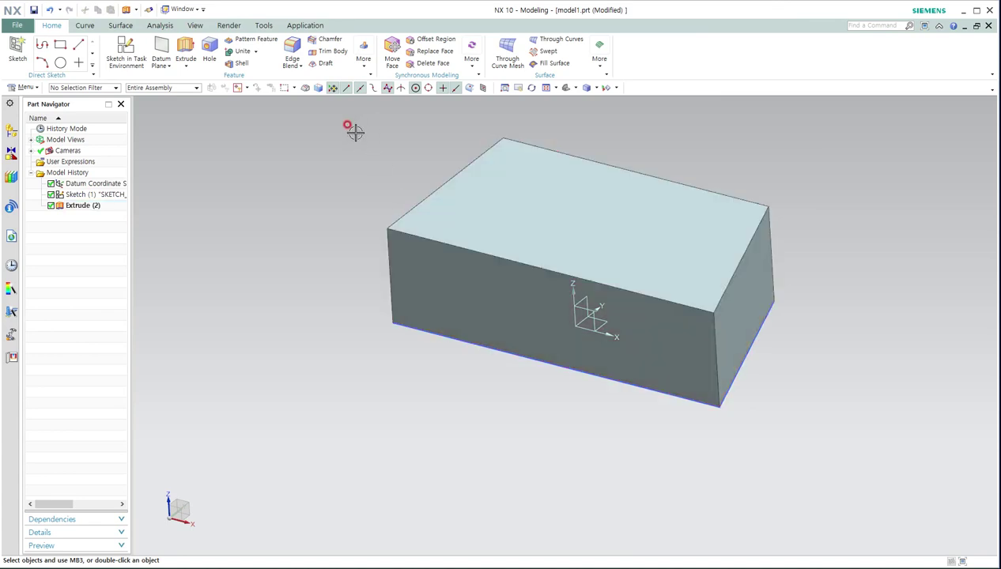
Create an Inferred datum plane offset outward from the block's long front face and select it to check it
click(160, 49)
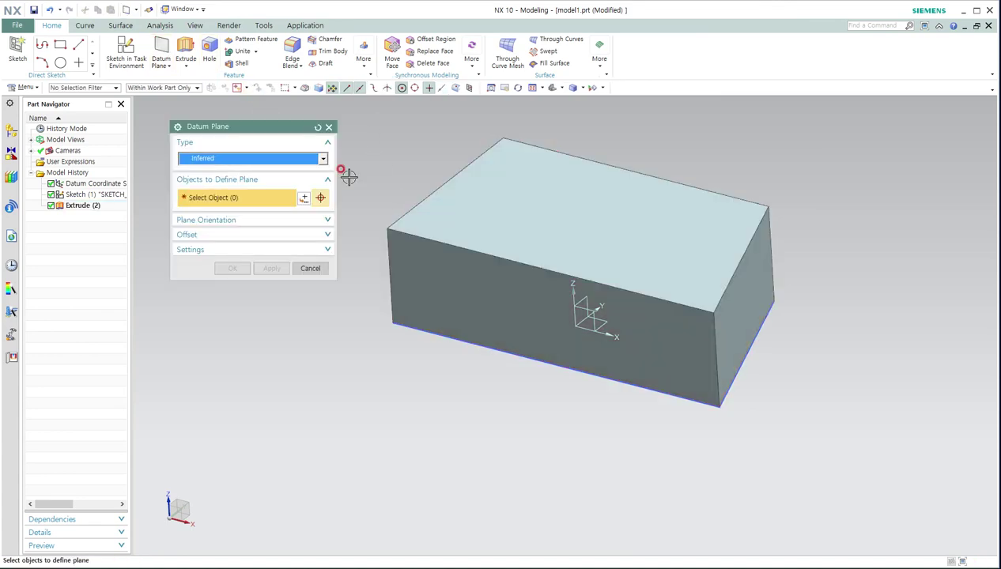
click(505, 294)
middle_drag(529, 358, 505, 368)
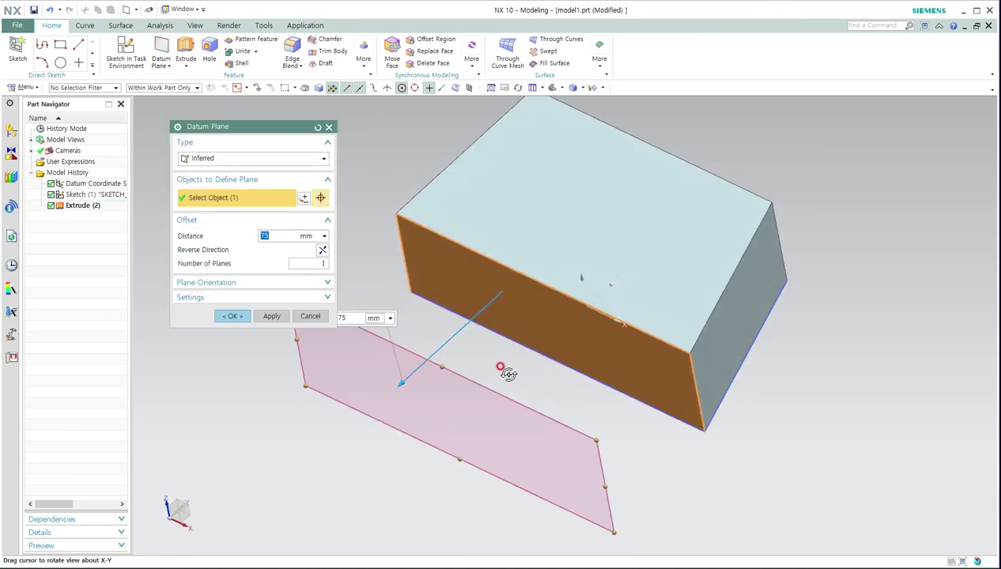
drag(398, 384, 391, 398)
click(245, 319)
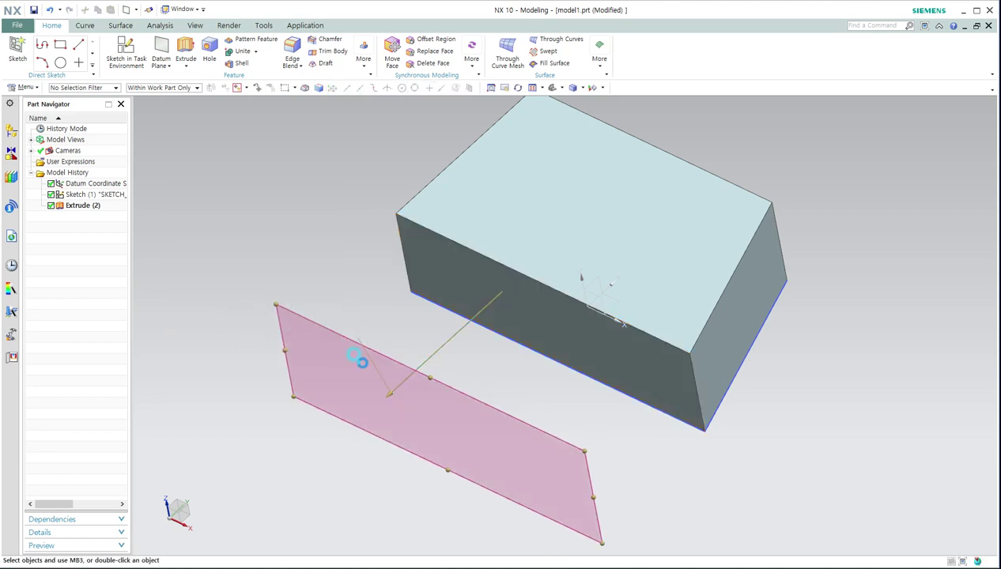
click(365, 348)
click(405, 372)
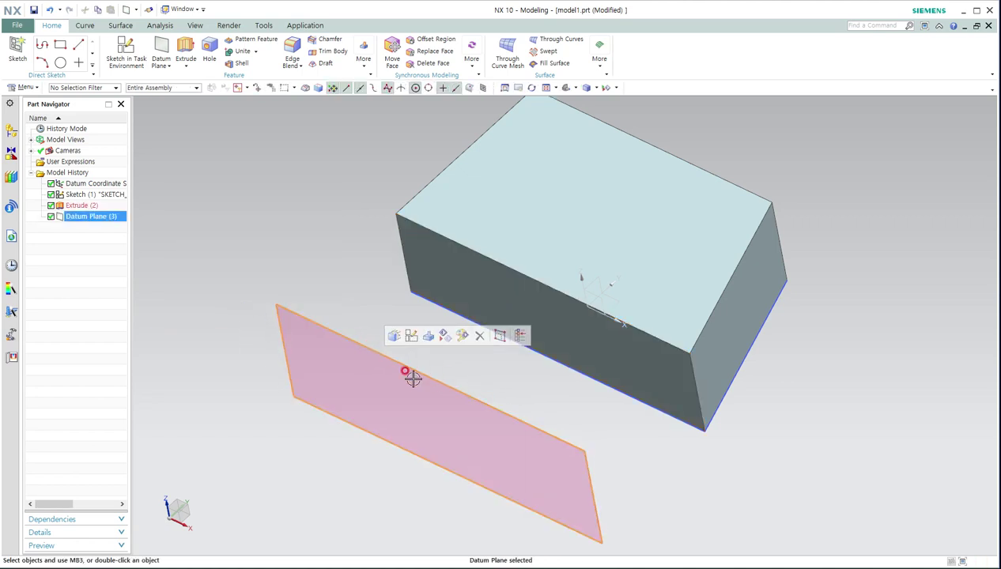
click(368, 330)
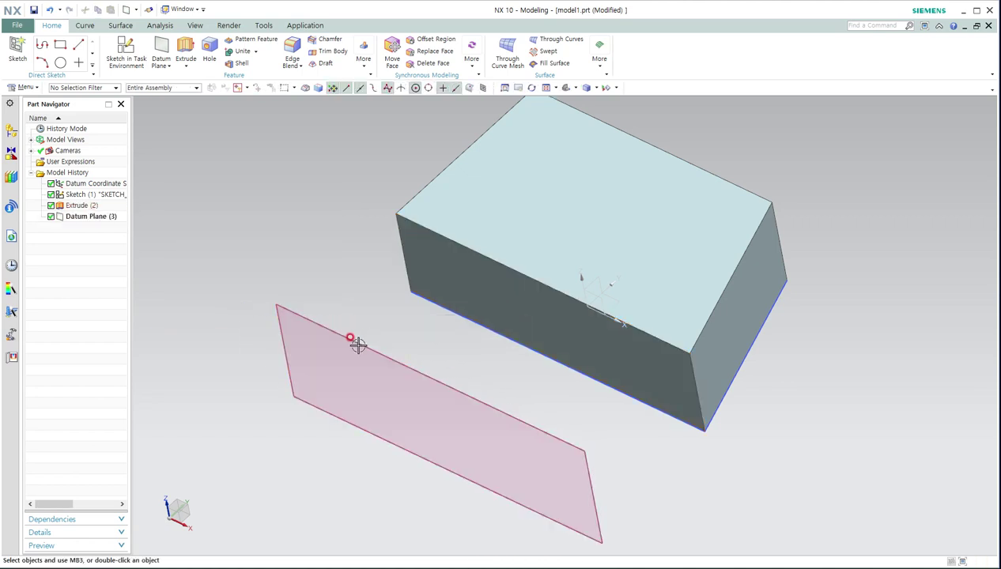
Create an Inferred datum plane offset 79 mm outward from the block's slanted +X side face
key(Escape)
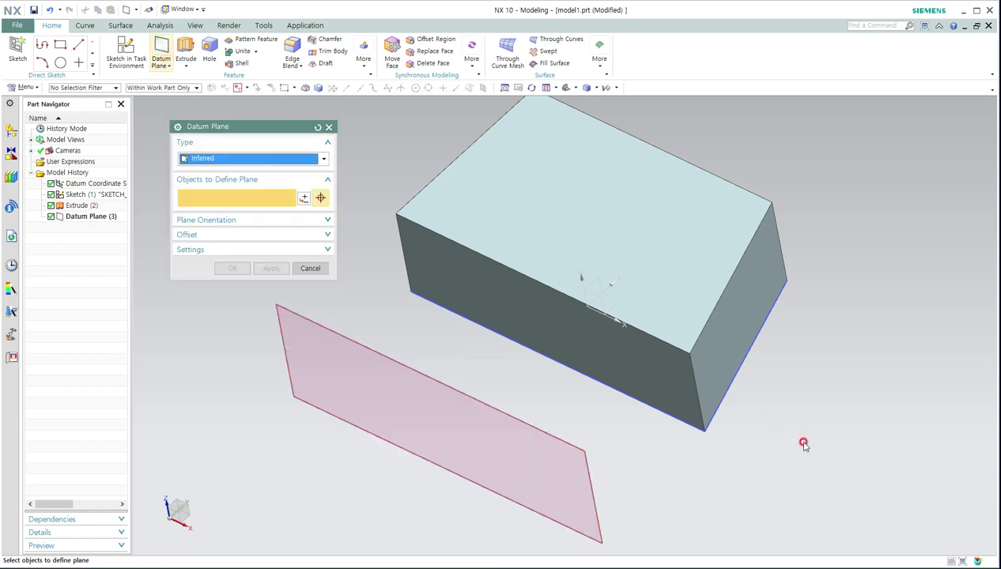
click(722, 312)
middle_drag(813, 349, 702, 295)
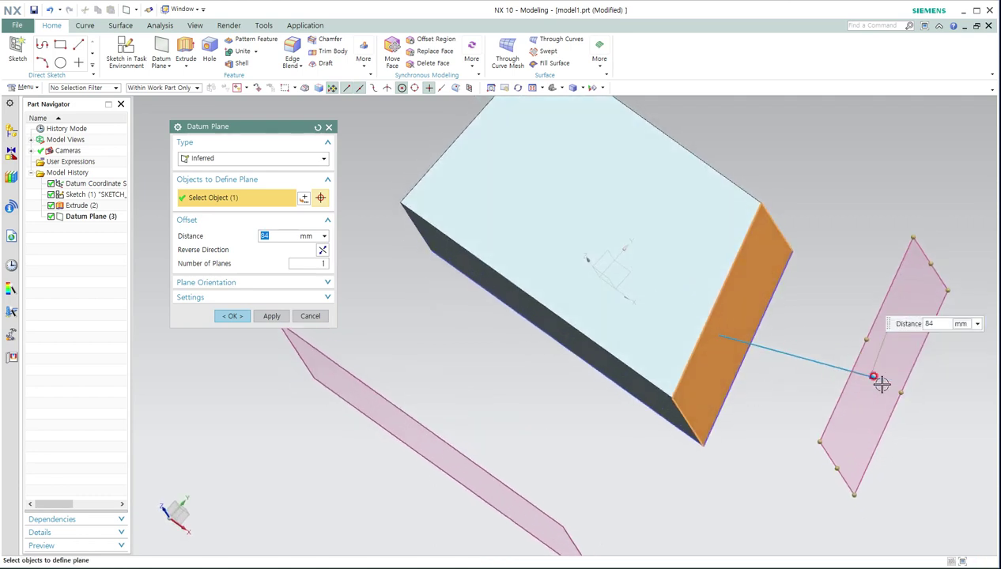
drag(876, 378, 856, 368)
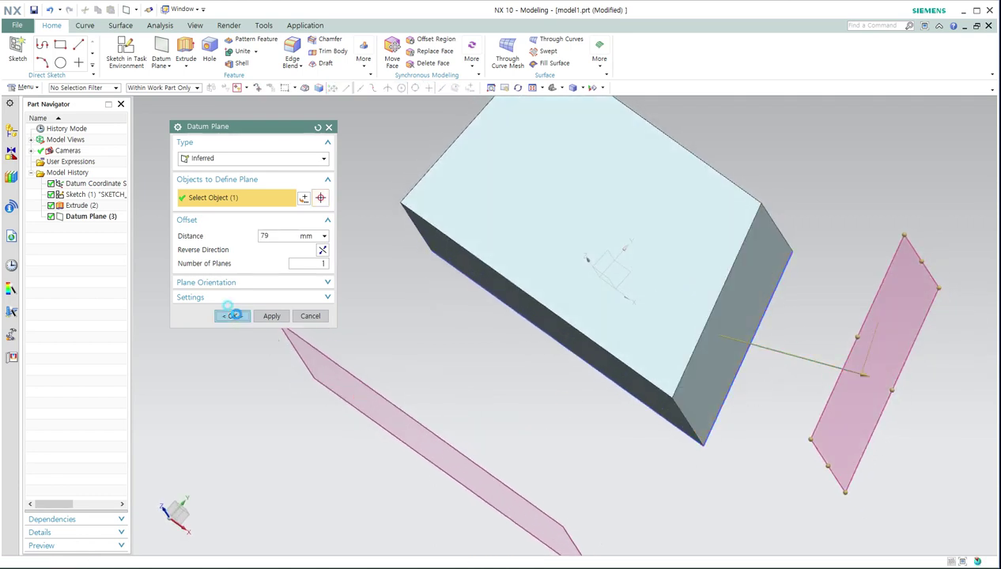
click(232, 315)
middle_drag(237, 318, 503, 307)
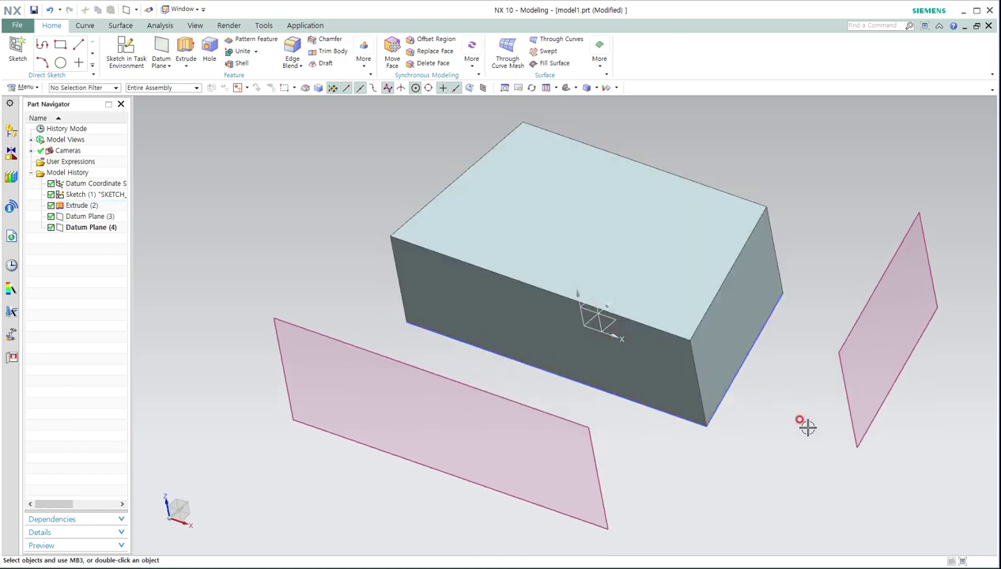
Undo the two datum planes offset from the block's front and slanted side faces
key(ctrl+z)
key(ctrl+z)
middle_drag(530, 373, 514, 404)
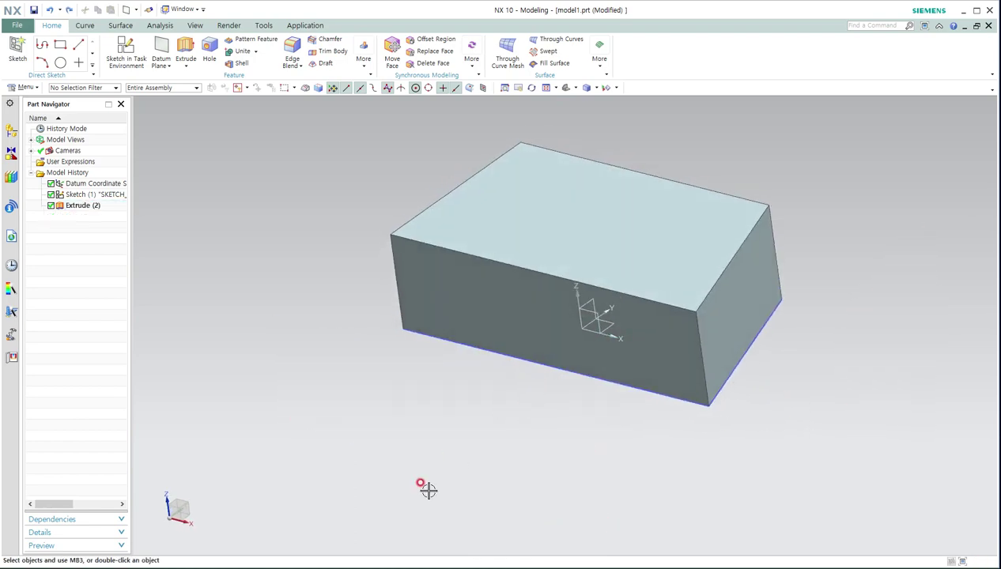
Switch to Photoshop and roll the brush annotations in section 2 back to the single underline beneath "At Distance"
key(alt+Tab)
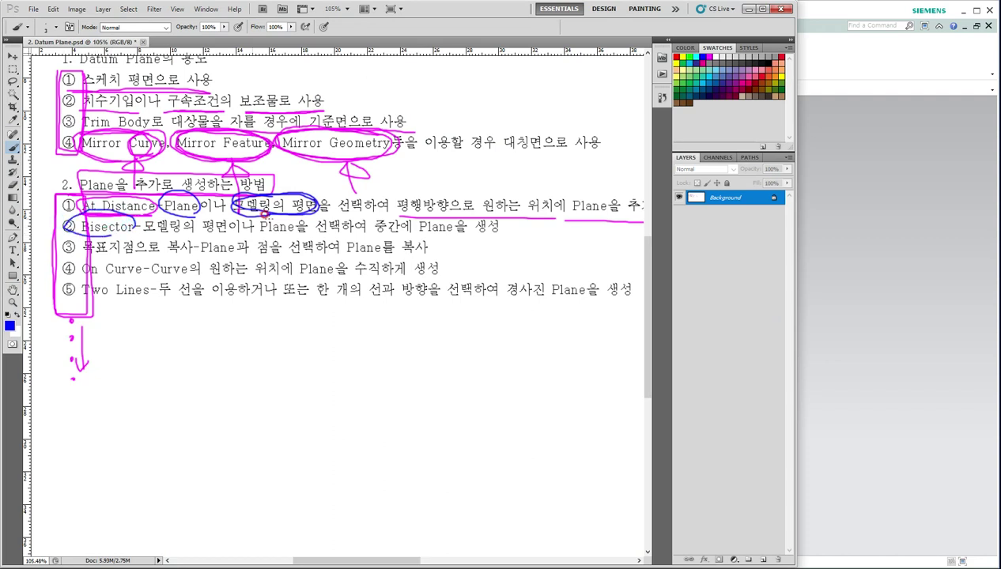
click(662, 98)
click(622, 131)
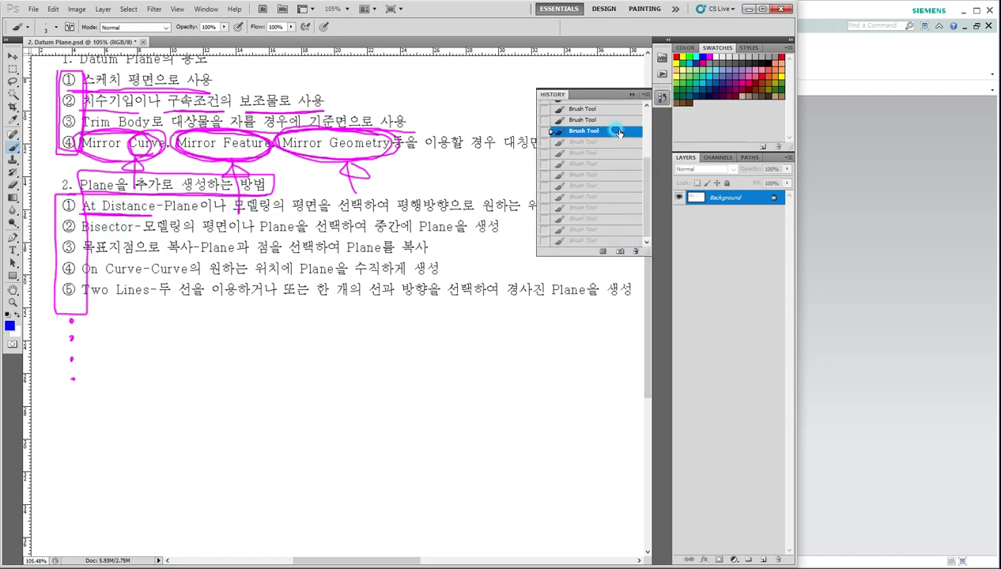
scroll(602, 142, up, 3)
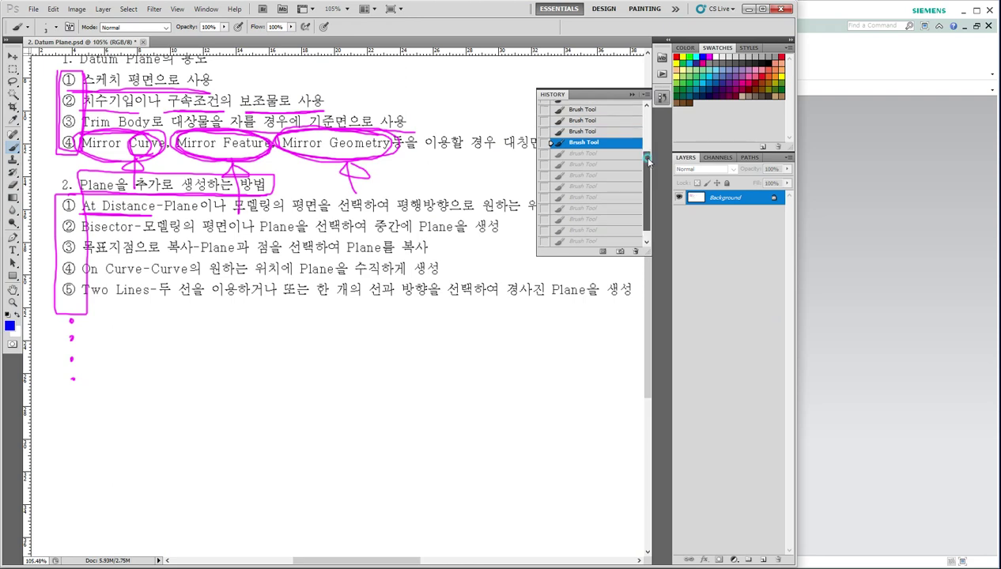
click(599, 122)
click(598, 123)
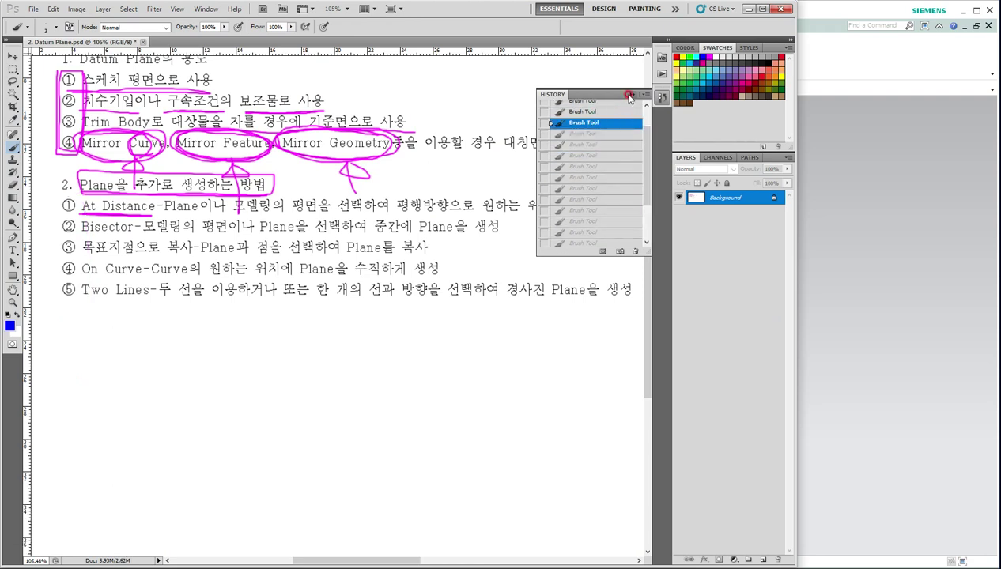
Circle "Bisector" and underline "중간에 Plane을 생성" in blue, and return to NX
click(630, 94)
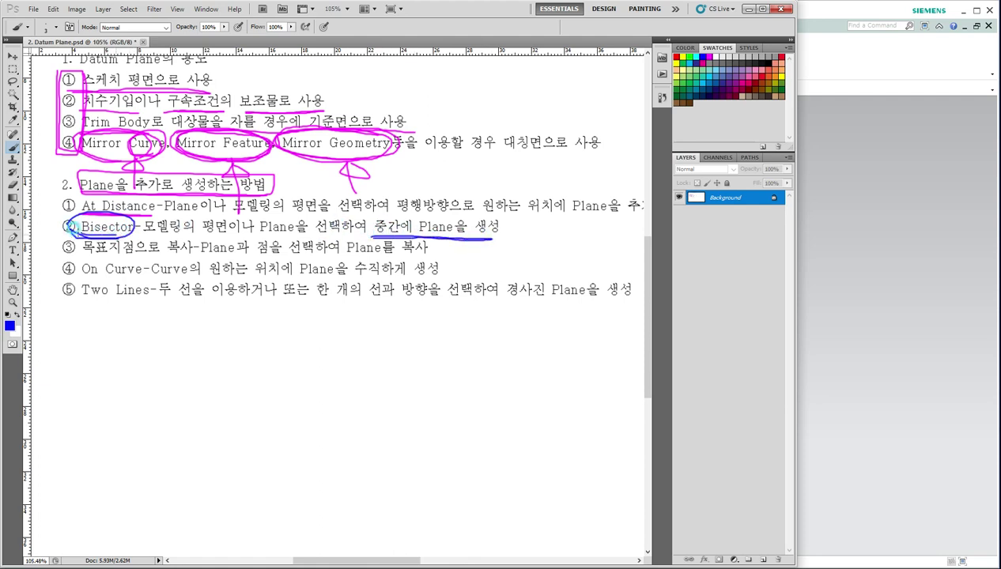
click(885, 302)
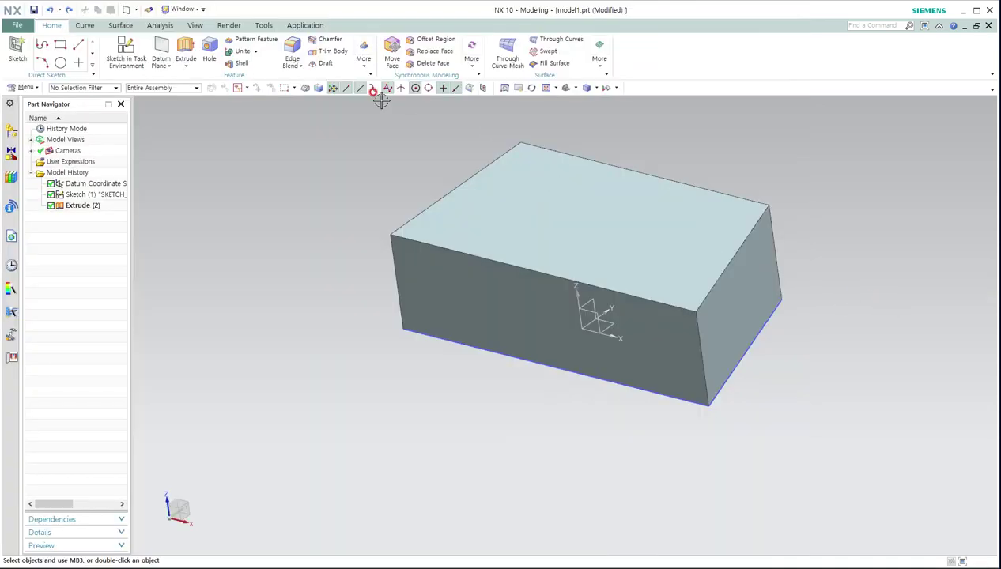
Create an Inferred datum plane that bisects the angle between the block's long front face and slanted +X side face
click(157, 49)
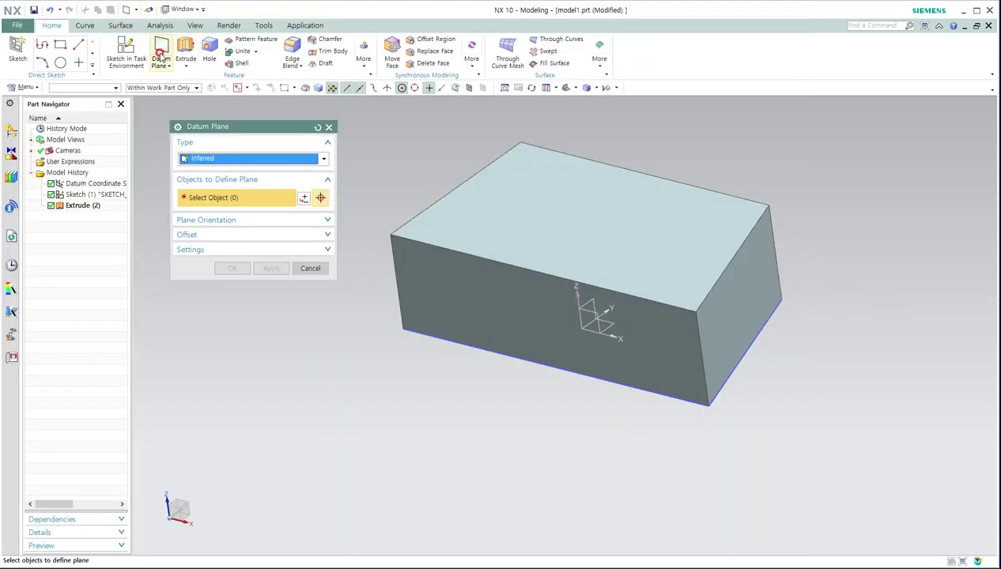
click(257, 160)
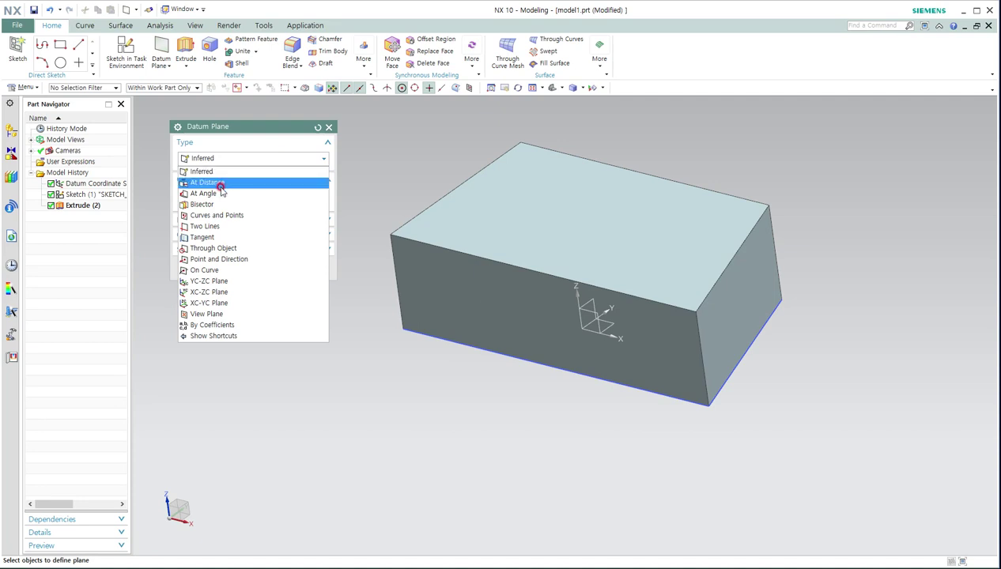
click(215, 207)
click(257, 159)
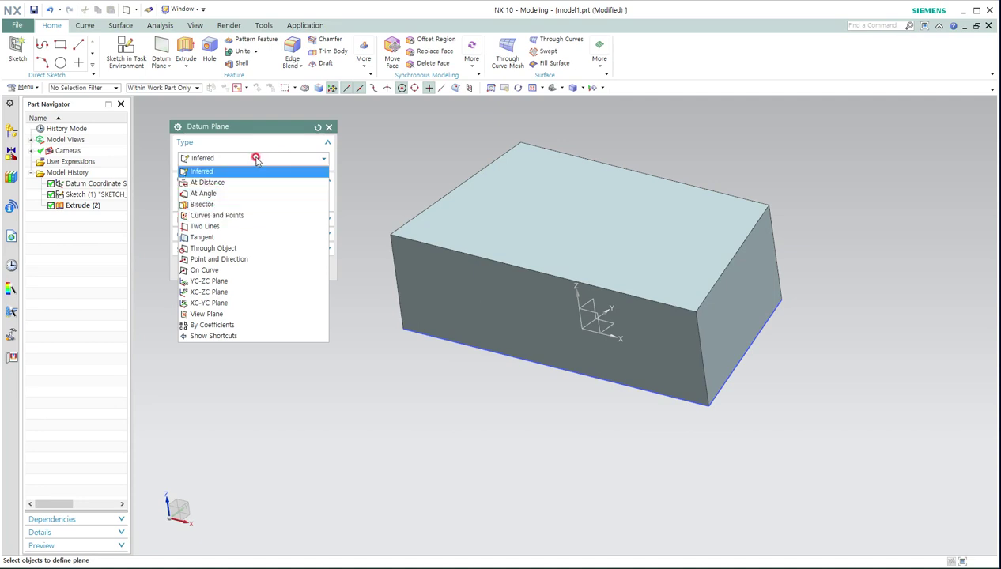
click(243, 129)
click(224, 160)
click(209, 171)
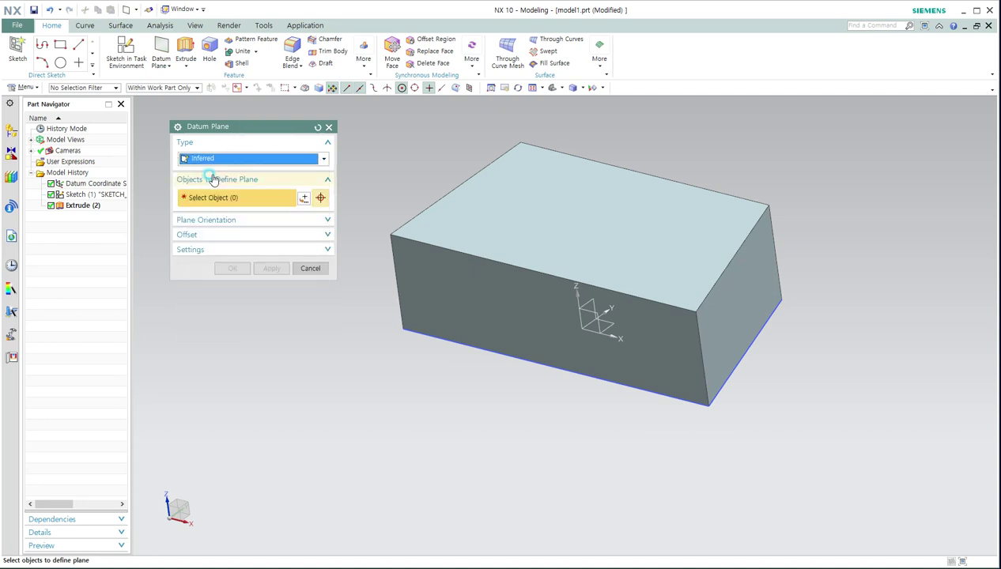
click(545, 307)
click(522, 293)
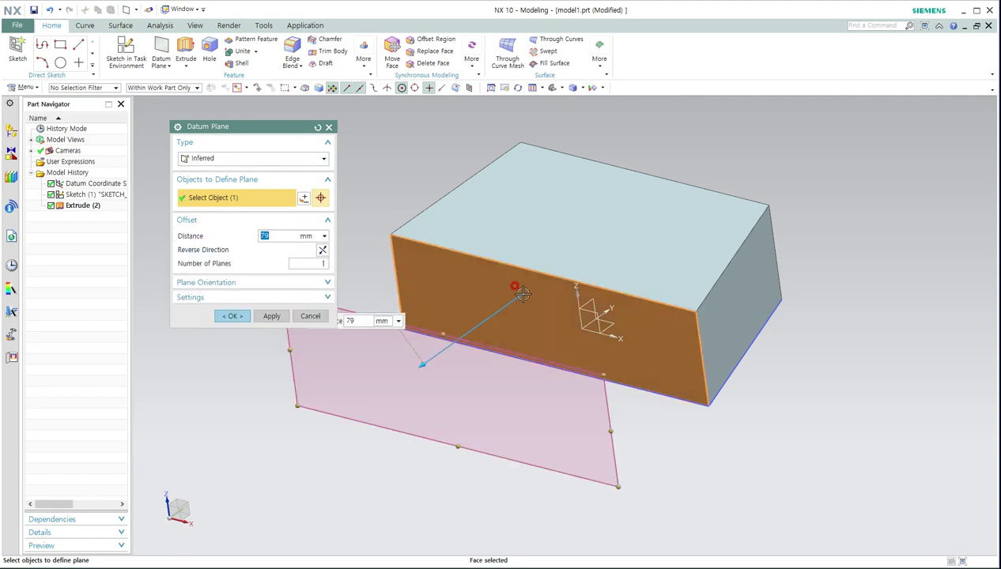
click(719, 306)
middle_drag(692, 290, 608, 278)
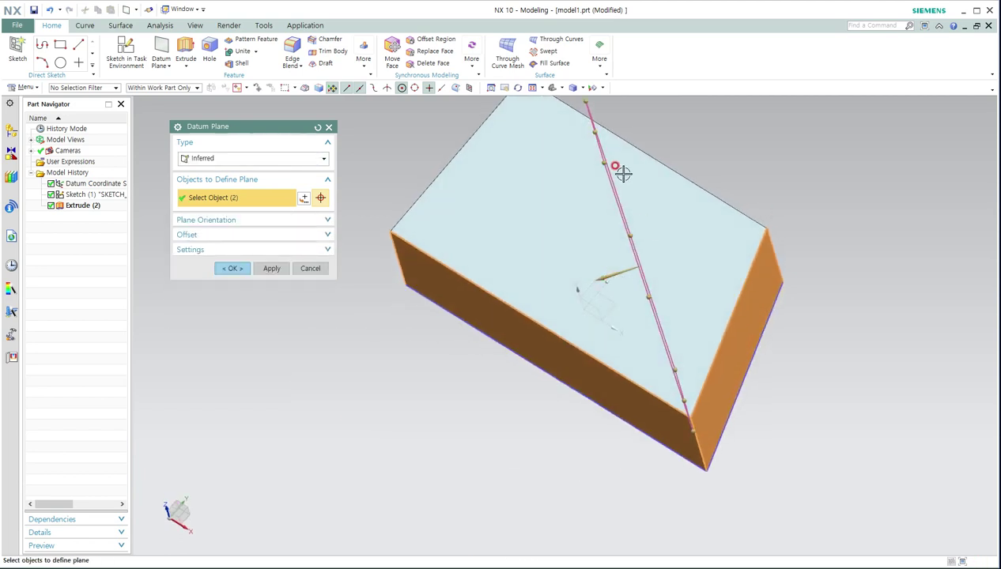
click(613, 251)
click(230, 268)
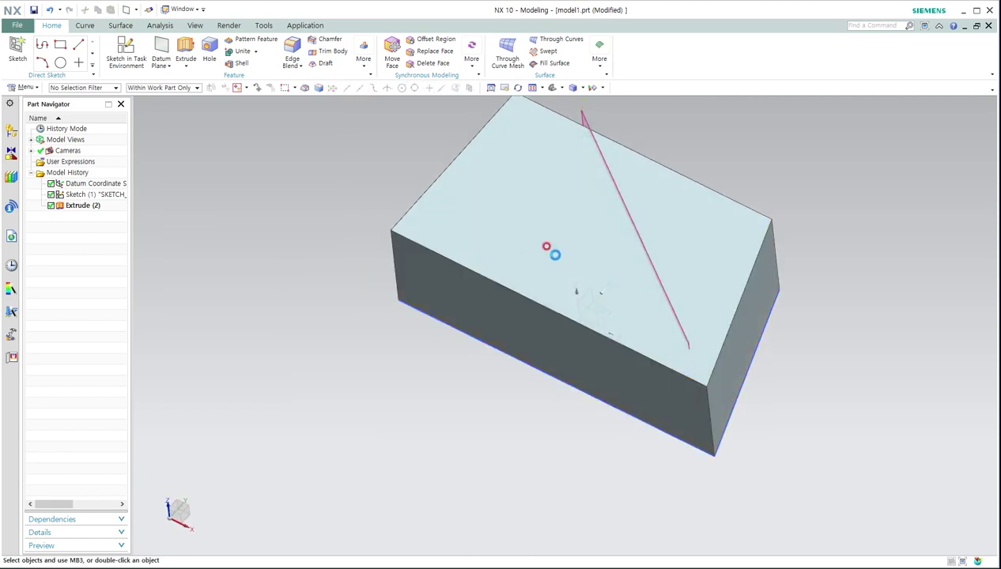
Create a second Inferred datum plane midway between the block's slanted +X side face and the opposite end face
click(731, 347)
middle_drag(548, 293, 557, 307)
click(463, 223)
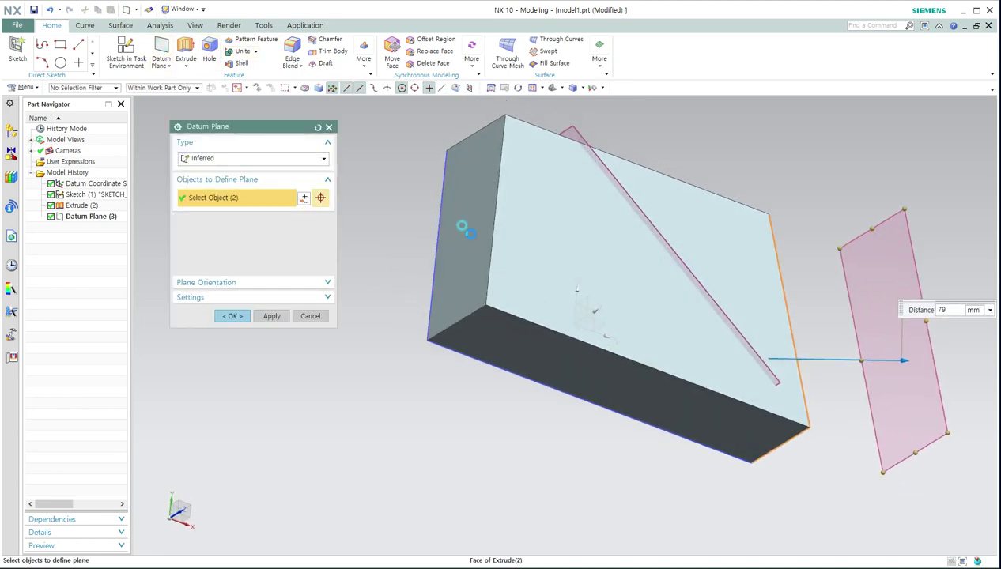
middle_drag(462, 223, 572, 322)
middle_drag(620, 183, 545, 293)
click(235, 269)
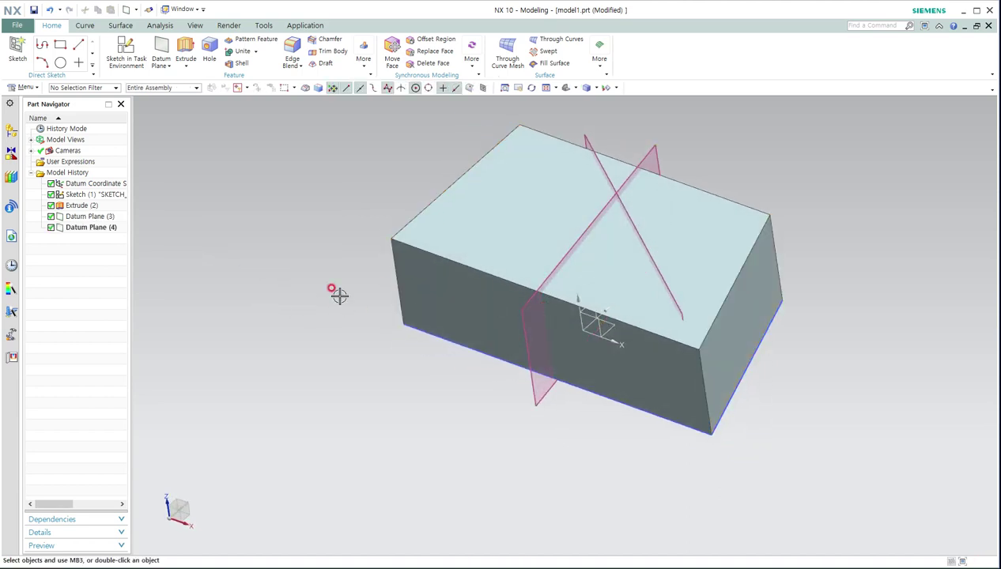
Trim the block's +X portion away with Trim Body, using the datum plane midway between its end faces
click(326, 51)
click(497, 261)
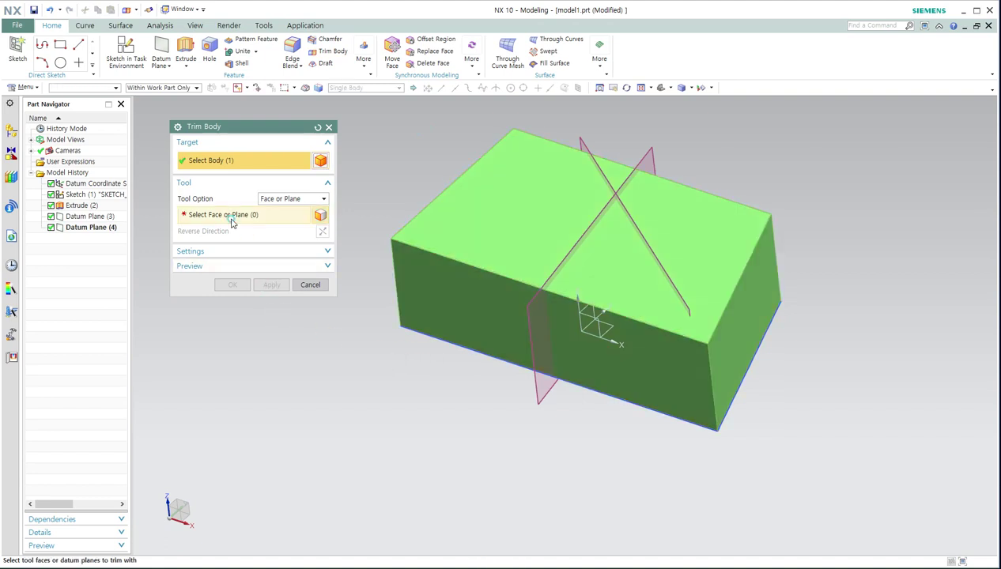
click(540, 399)
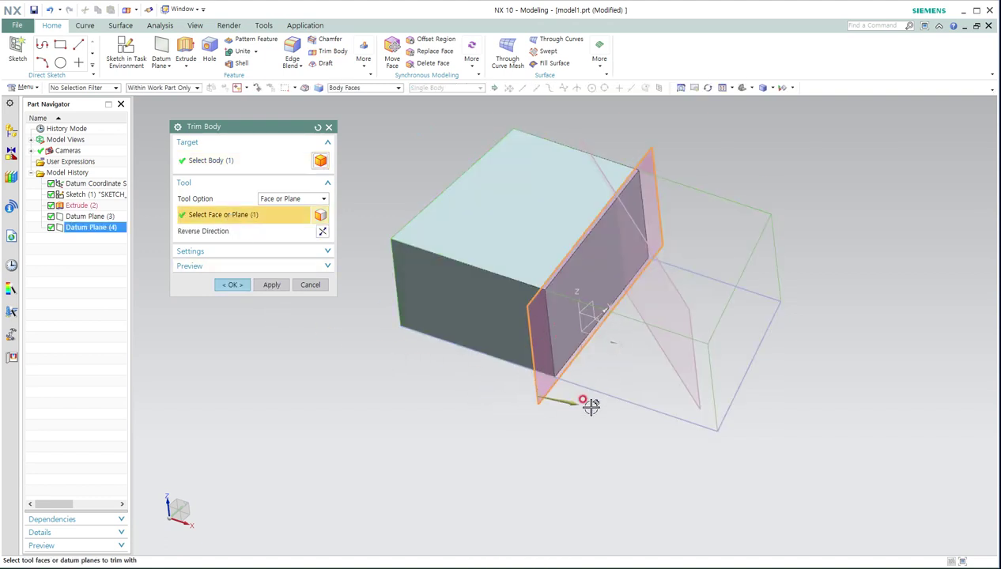
click(230, 285)
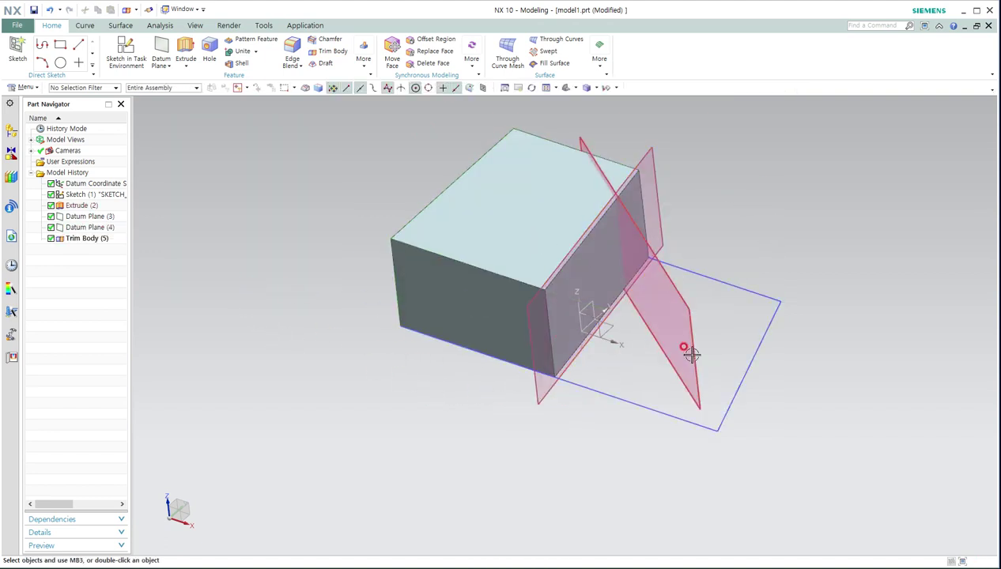
Undo the body trim and both bisecting datum planes
key(ctrl+z)
key(ctrl+z)
key(ctrl+z)
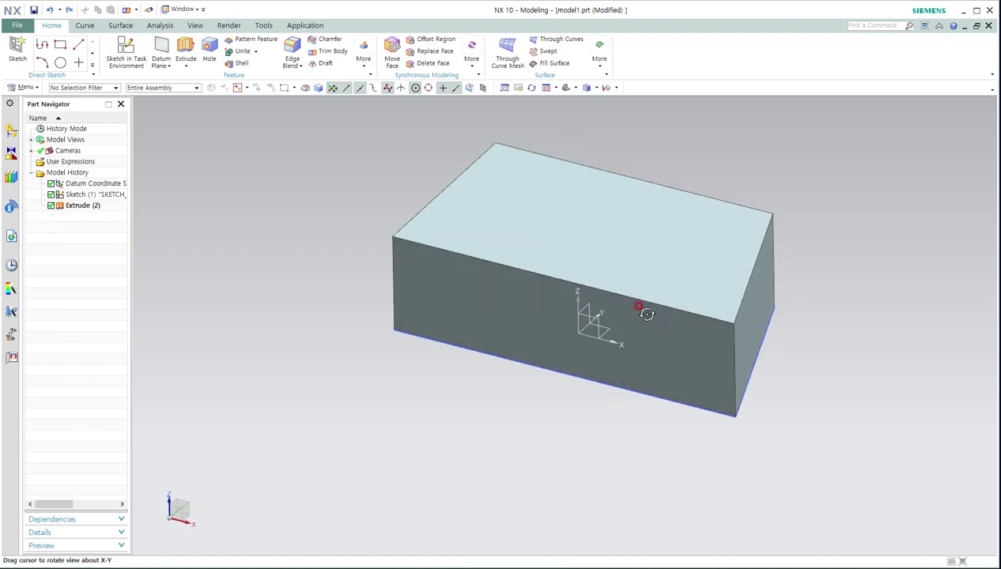
Switch to Photoshop, mark "목표지점으로 복사", "Plane" and "점을 선택하여 Plane를 복사" in blue, and return to NX
key(alt+Tab)
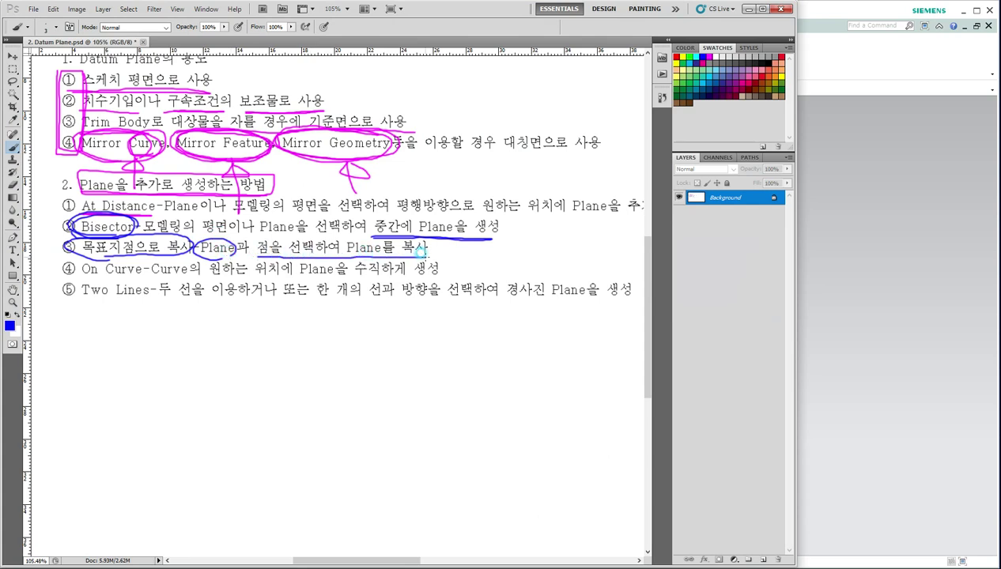
click(880, 348)
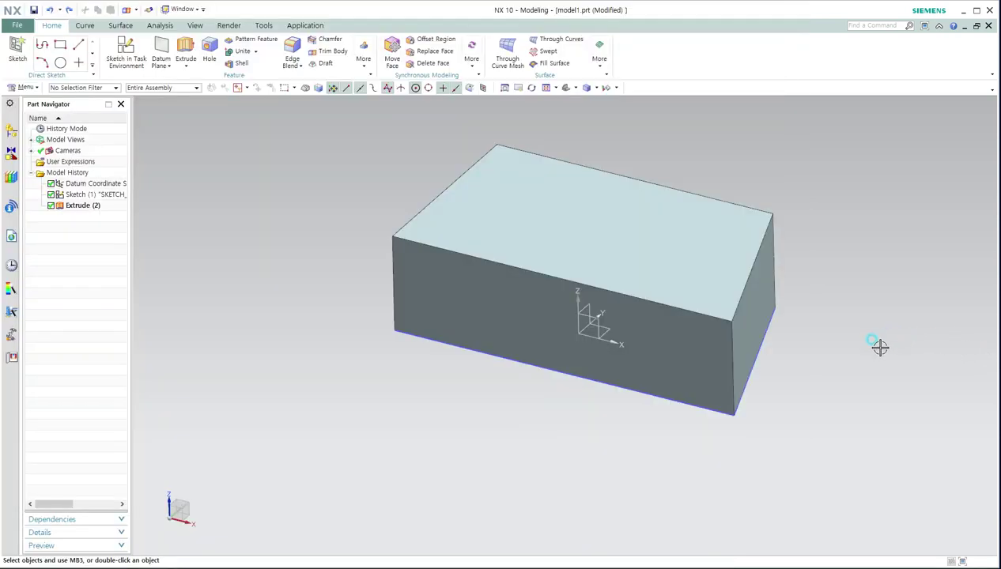
Undo the block's extrusion and its sketch so that only the datum coordinate system is left
key(ctrl+z)
key(ctrl+z)
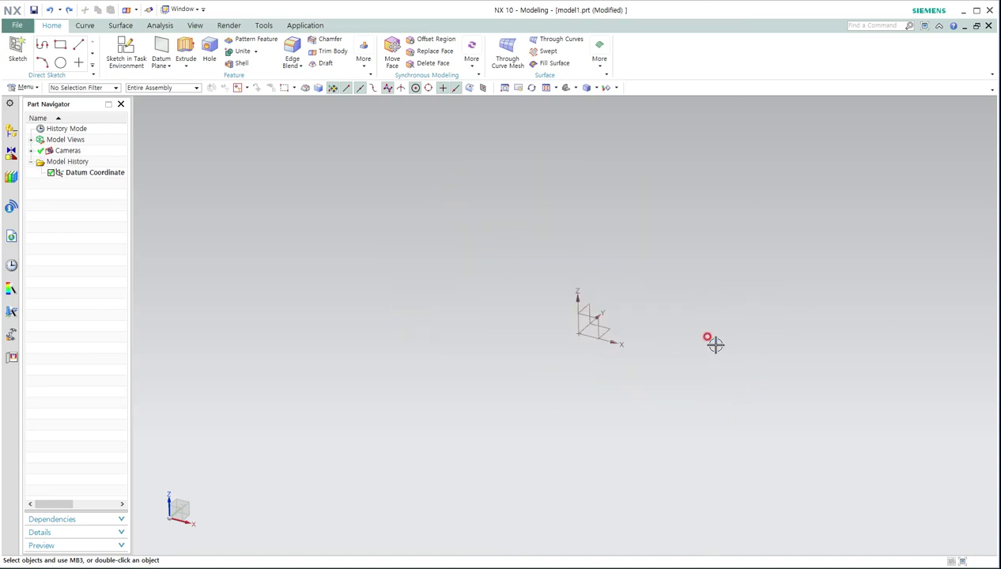
key(ctrl+z)
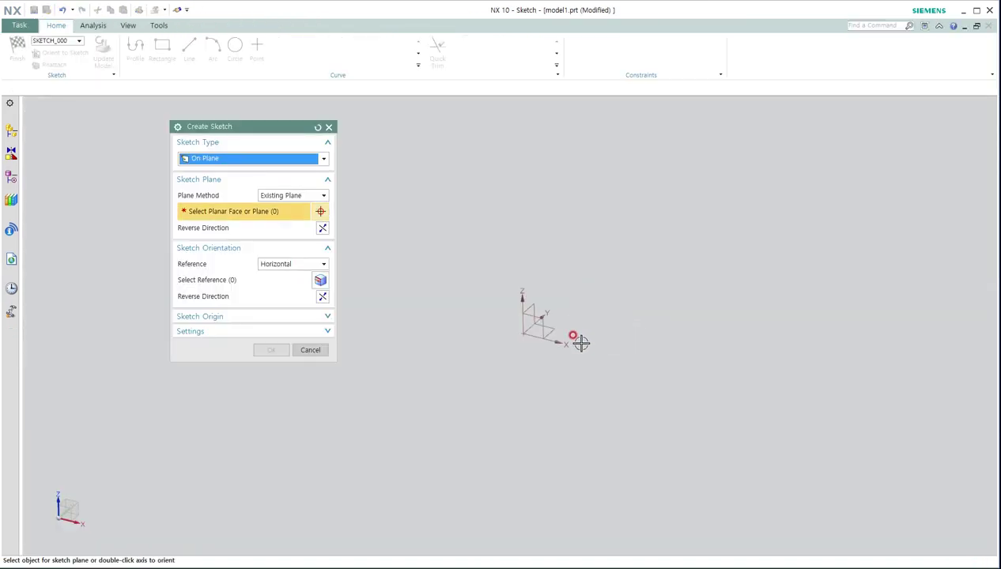
Sketch a slanted line above the origin on the XZ plane, descending toward +X, and finish the sketch
middle_click(586, 319)
click(190, 52)
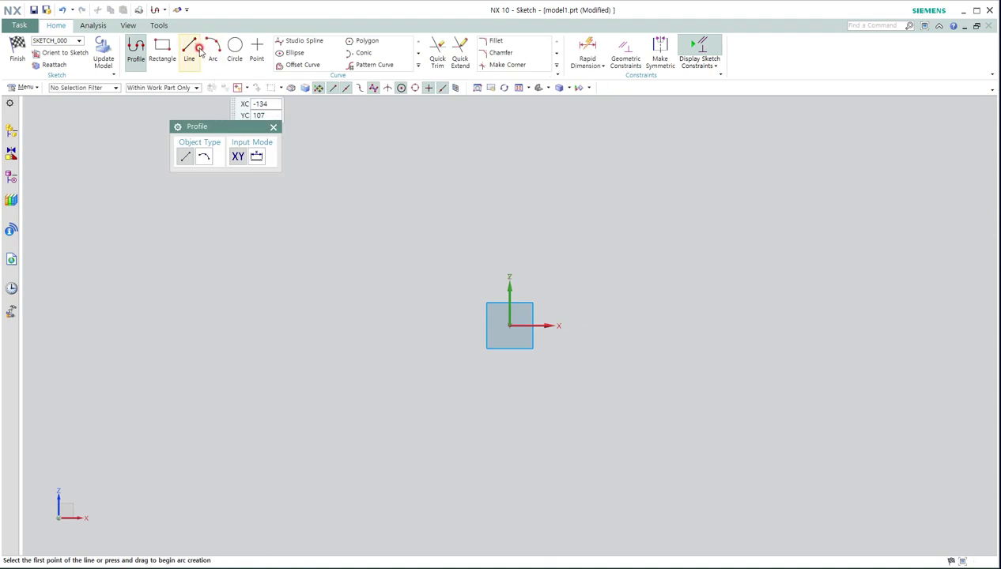
click(354, 162)
click(619, 224)
middle_click(573, 206)
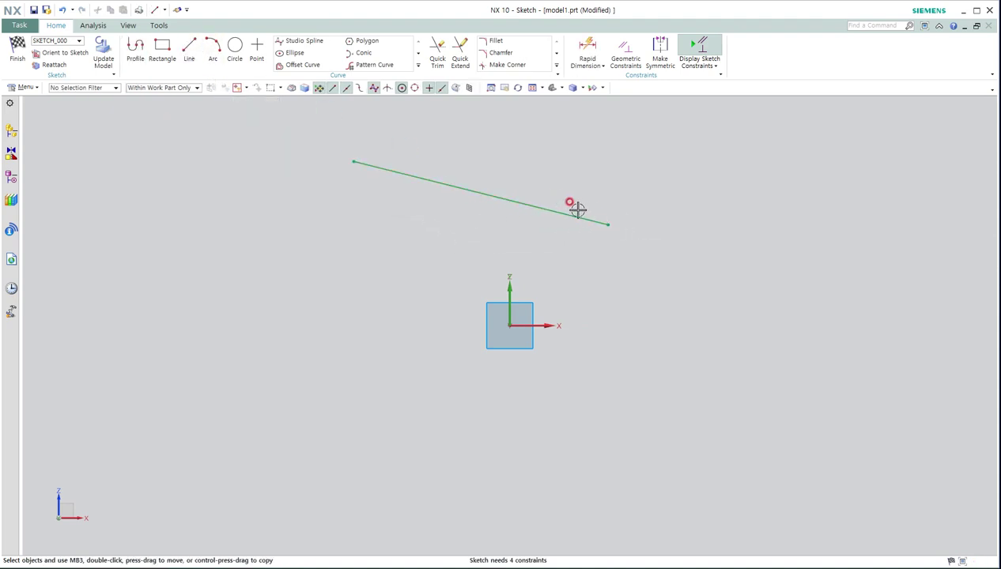
middle_click(671, 292)
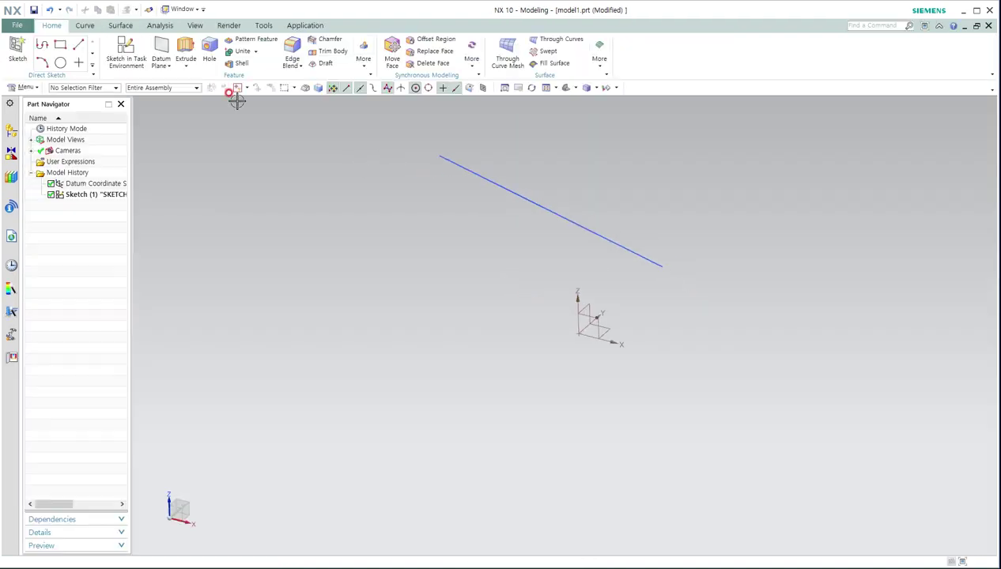
Preview an Inferred datum plane parallel to the YZ plane through the slanted line's lower endpoint, and cancel it
click(161, 46)
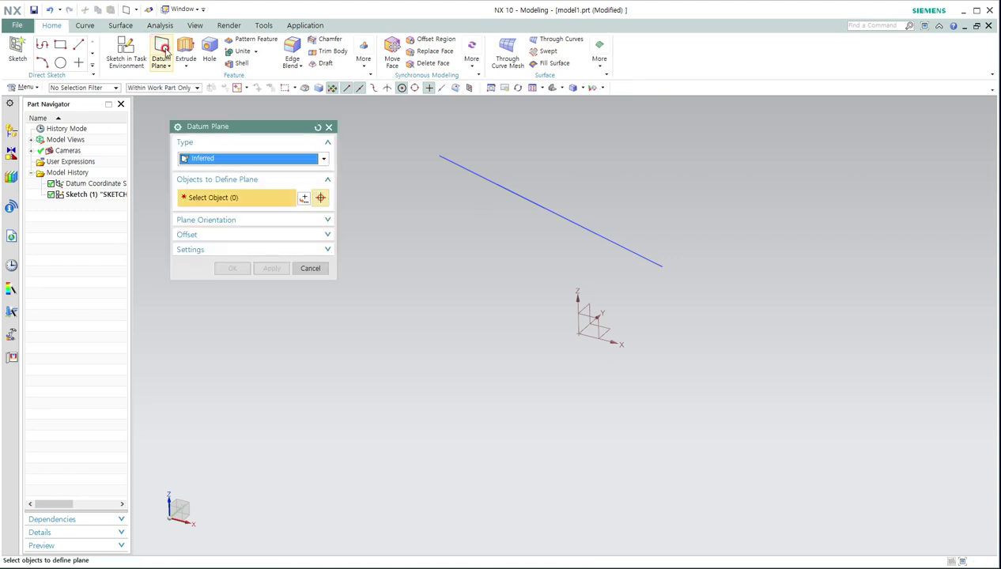
click(585, 305)
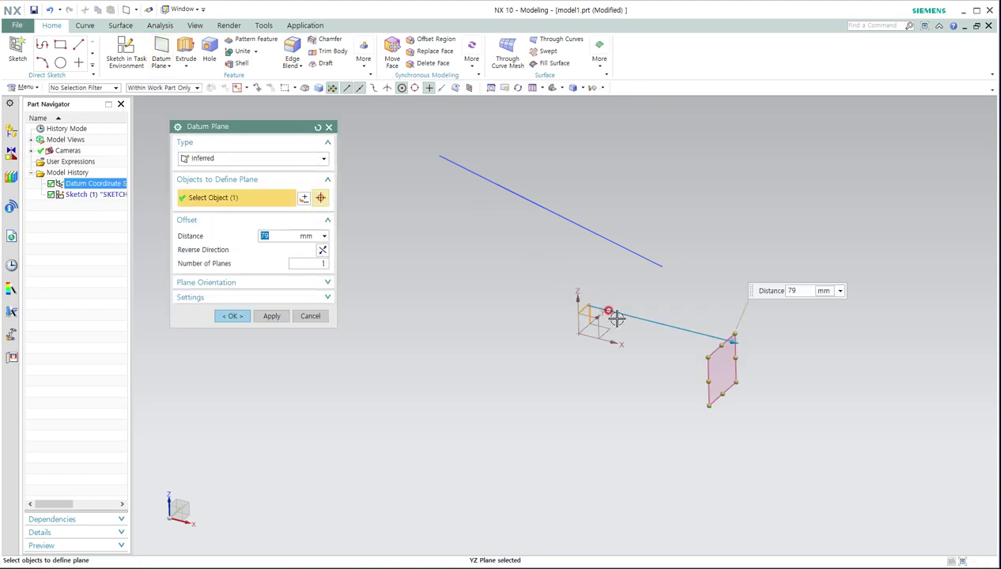
click(662, 267)
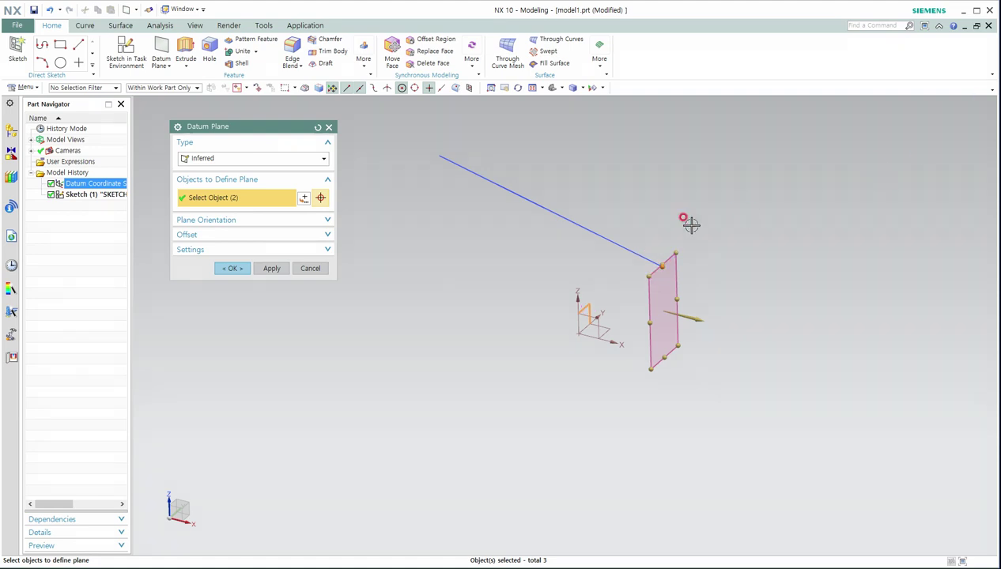
click(310, 268)
click(823, 162)
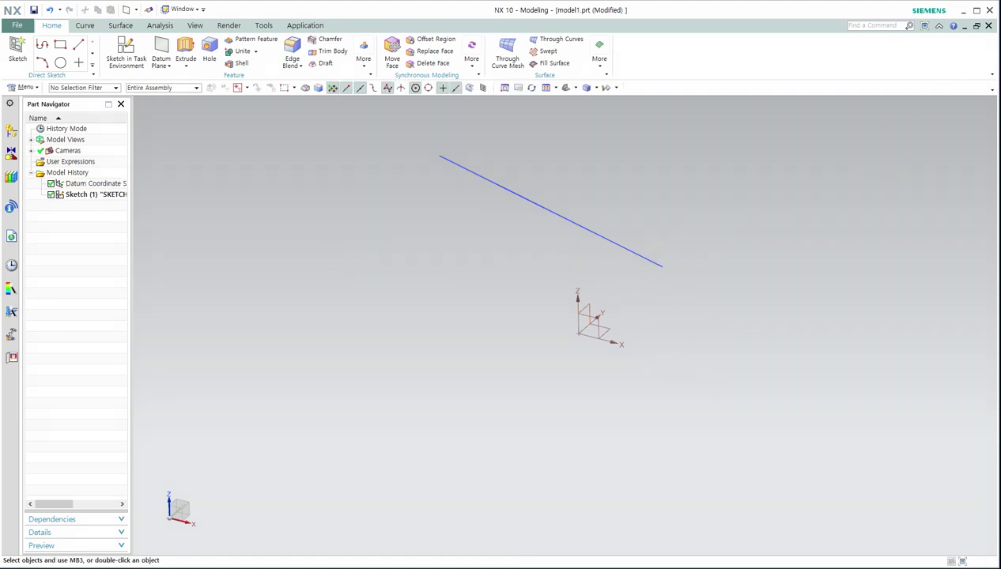
Create an Inferred datum plane parallel to the YZ plane through the slanted line's lower endpoint, resized to 40 by 42 mm
click(161, 63)
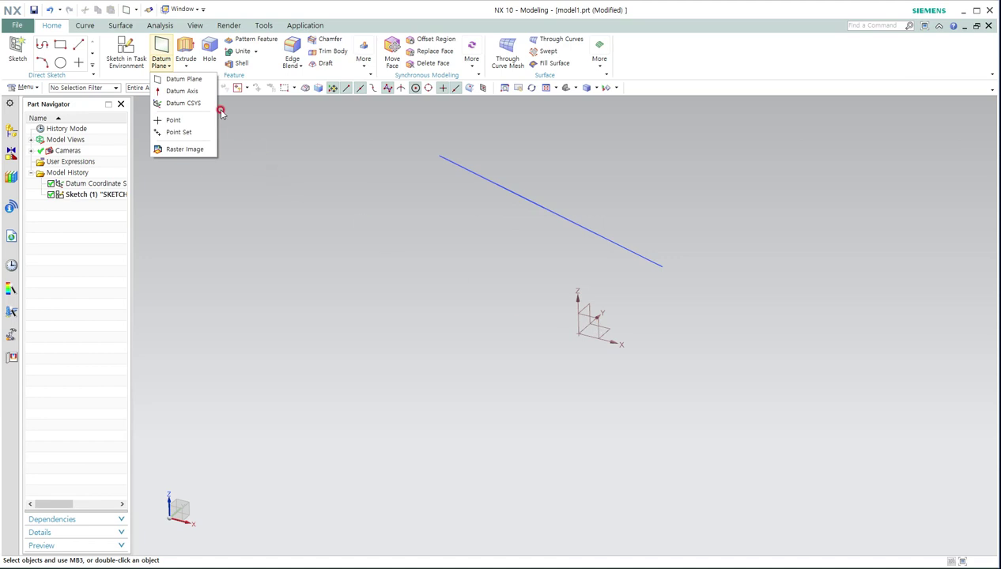
click(184, 79)
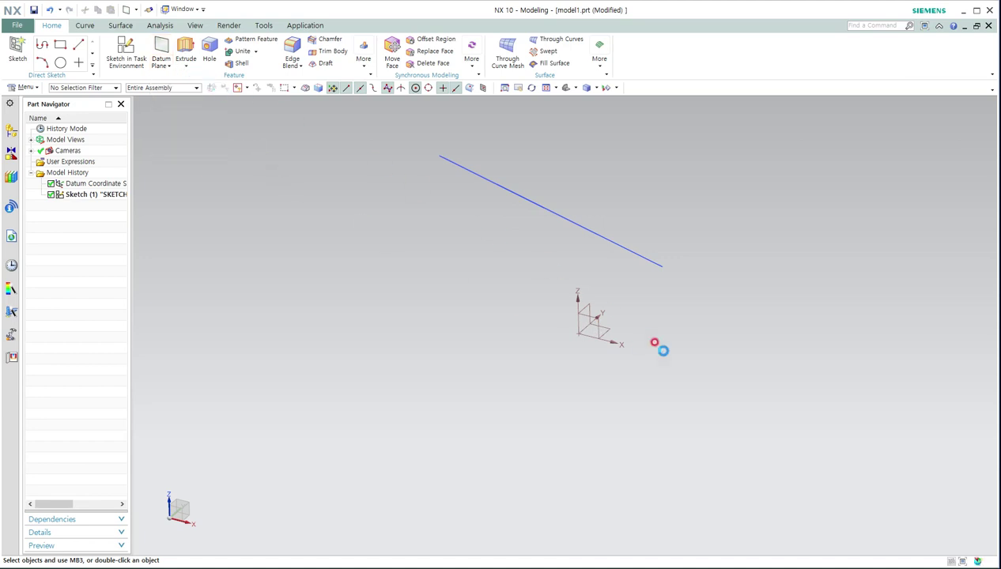
click(587, 306)
click(660, 264)
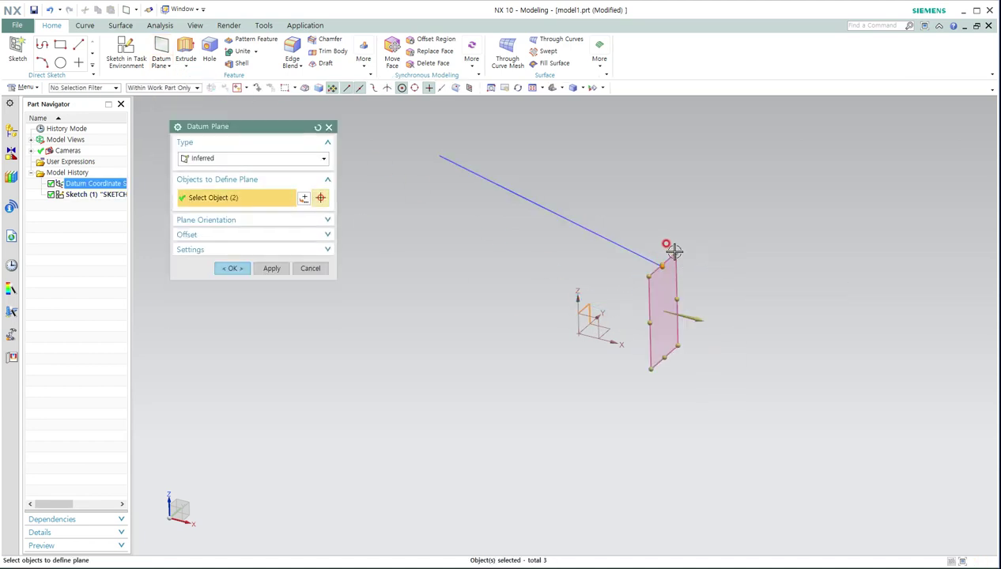
drag(674, 251, 675, 217)
drag(674, 364, 655, 224)
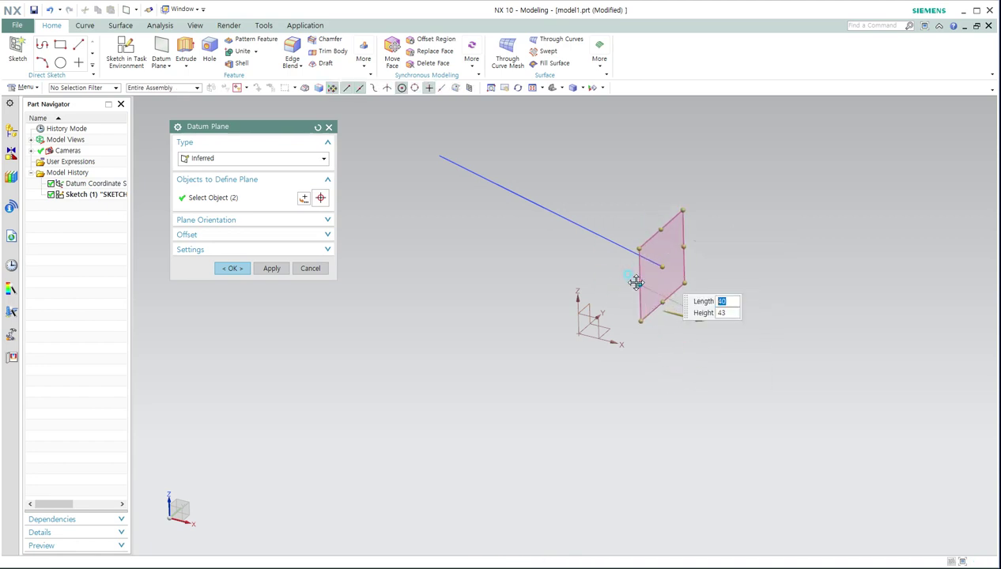
middle_drag(663, 329, 707, 328)
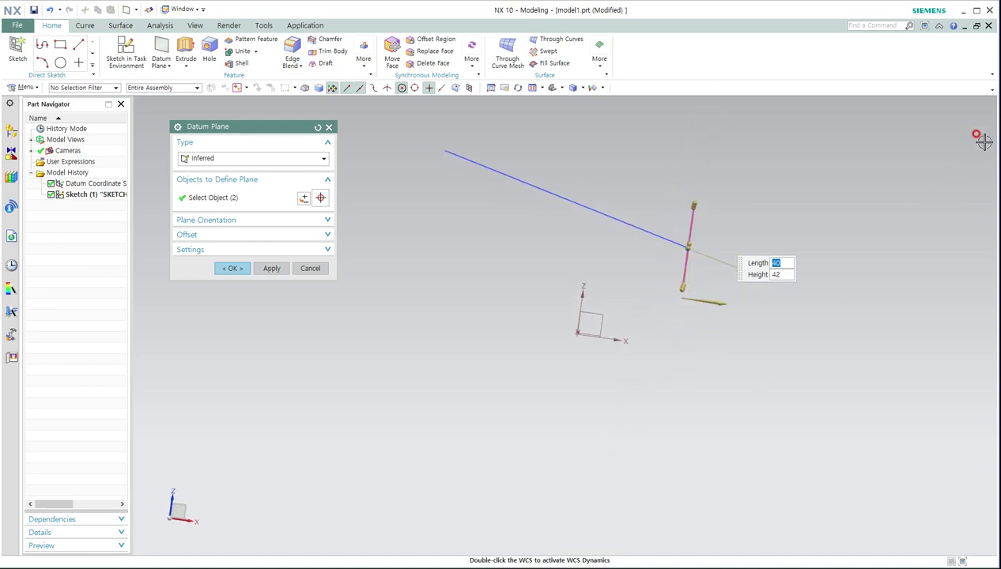
middle_drag(860, 197, 775, 237)
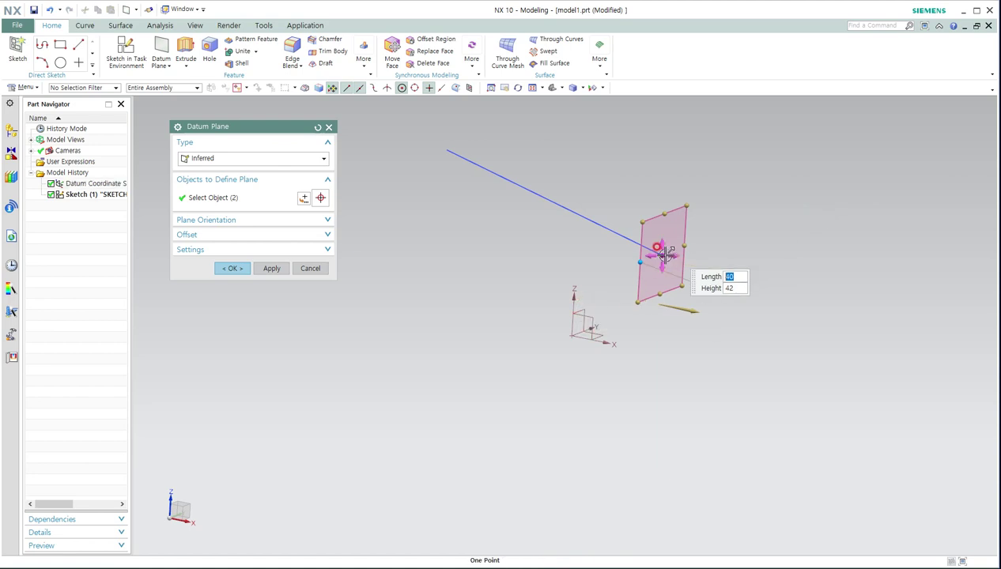
click(244, 268)
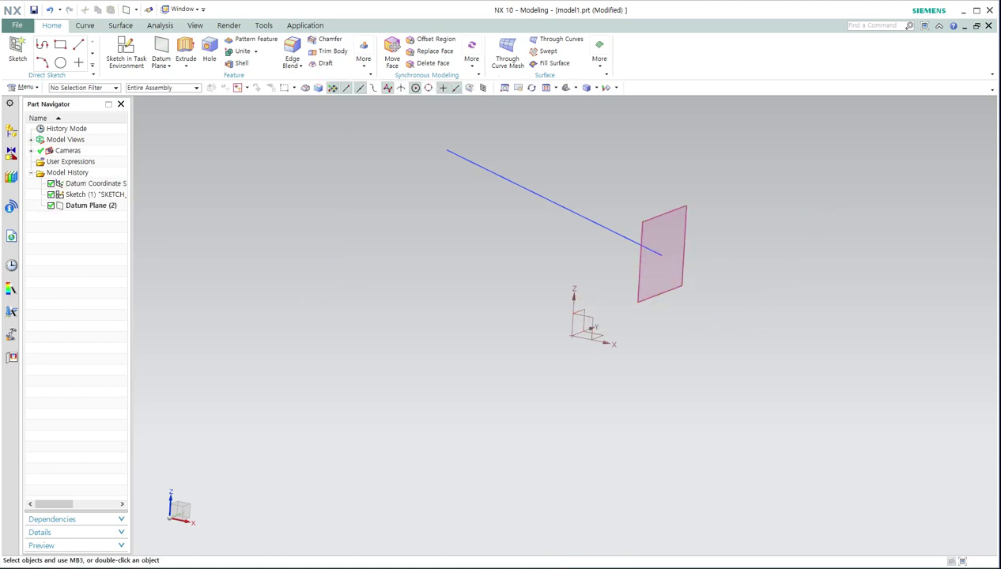
Preview a datum plane parallel to the XY plane through the line's upper endpoint, resize it, cancel it, and undo the previous plane
click(164, 63)
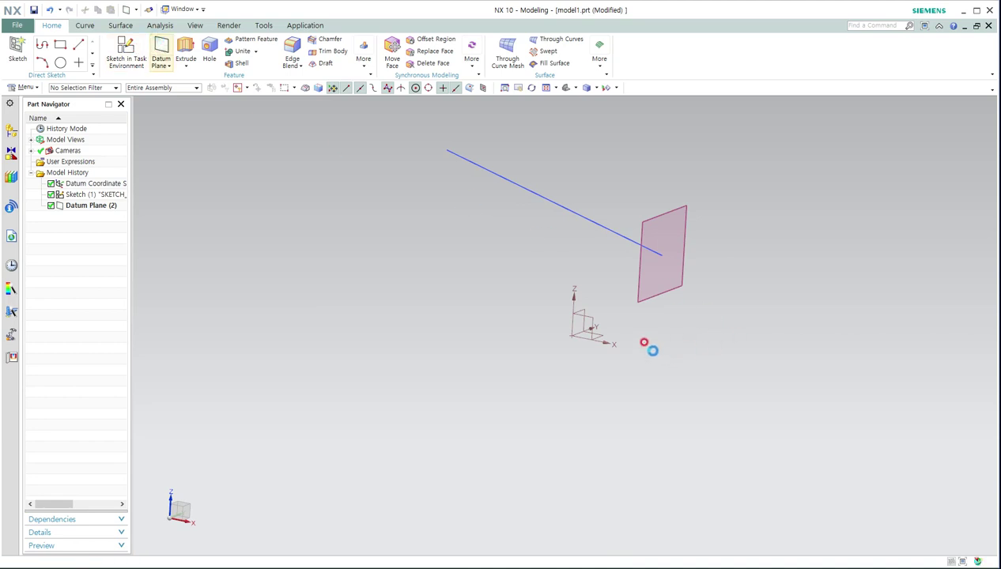
middle_drag(617, 356, 630, 352)
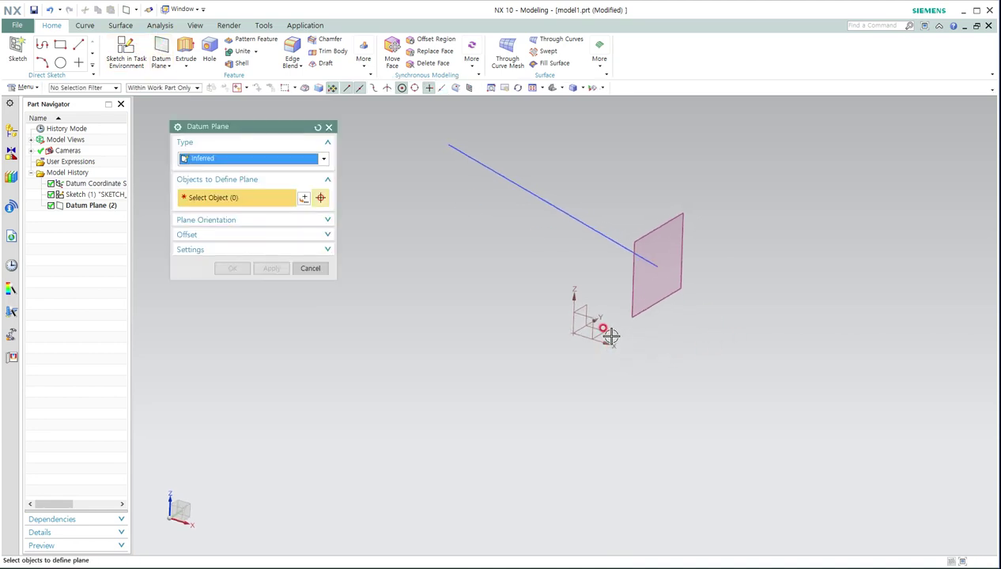
click(605, 327)
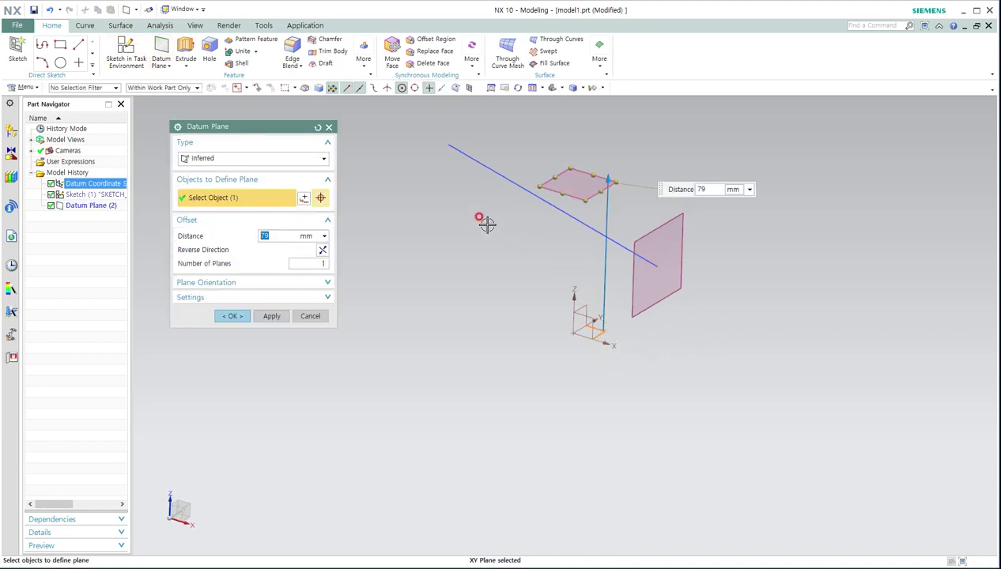
click(445, 147)
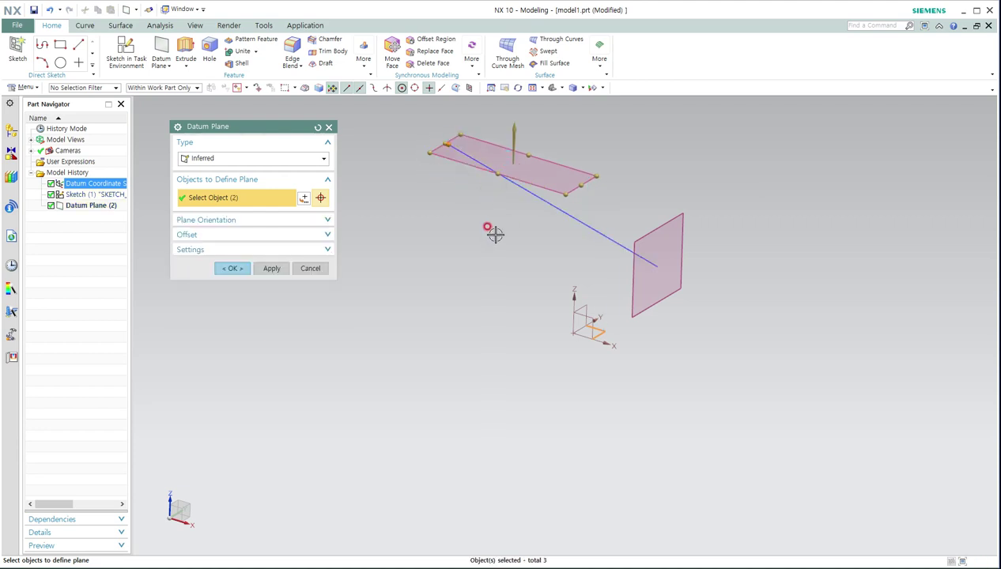
mouse_move(491, 230)
middle_down()
mouse_move(497, 248)
mouse_move(475, 221)
middle_up()
drag(427, 160, 393, 161)
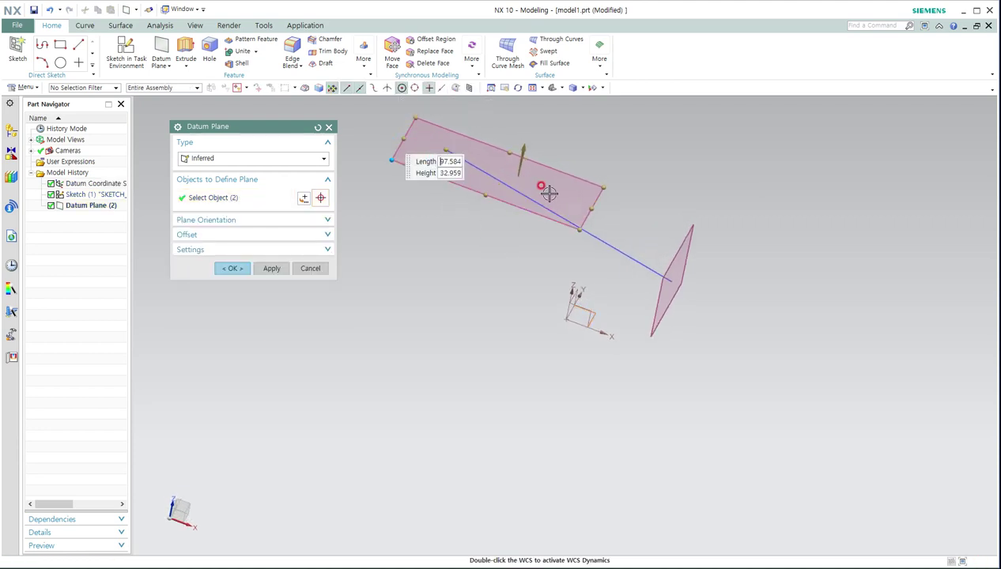
drag(590, 204, 525, 171)
middle_drag(590, 309, 494, 267)
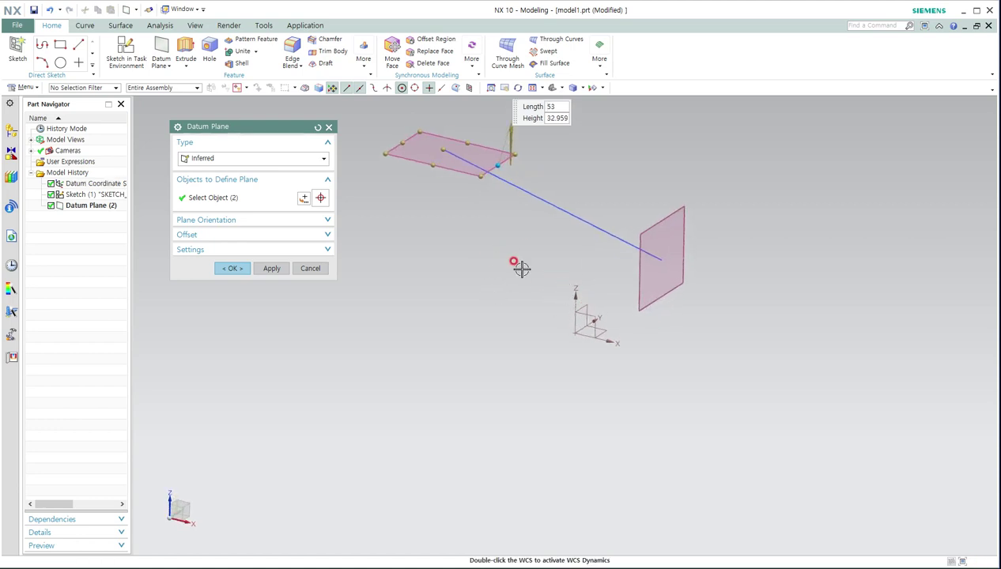
click(310, 269)
key(ctrl+z)
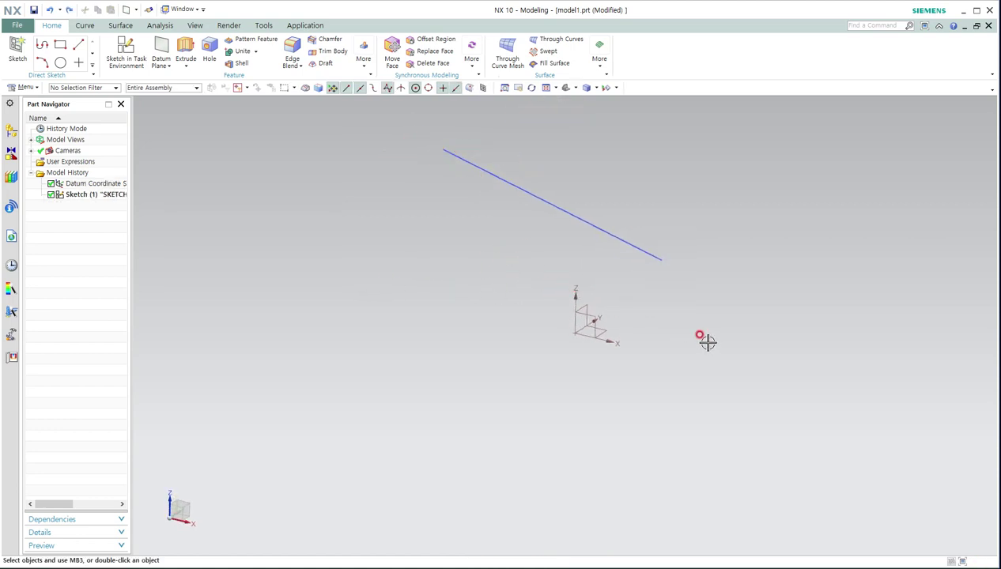
Switch to Photoshop, mark "On Curve" and "Curve의 원하는 위치에 Plane을 수직하게 생성" in blue, and return to NX
key(alt+Tab)
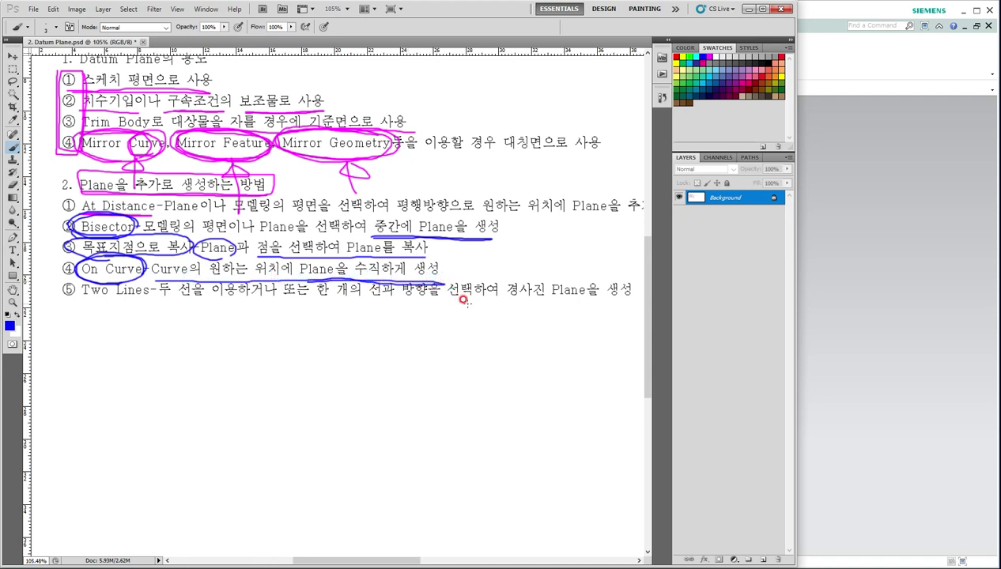
click(823, 297)
Preview a datum plane perpendicular to the slanted line, move it to an arc length of 126 mm at the lower end, and cancel it
middle_drag(693, 325, 630, 313)
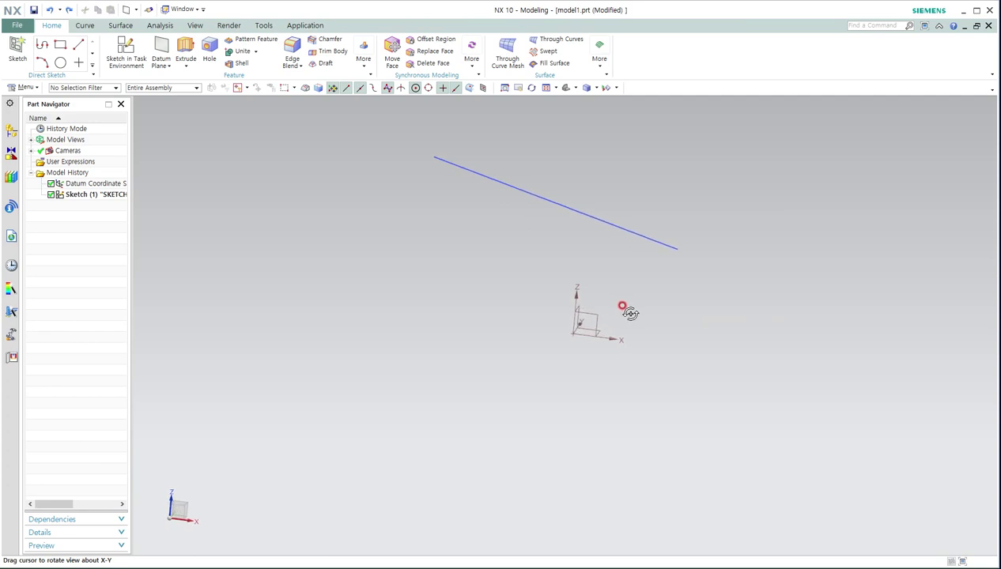
click(161, 45)
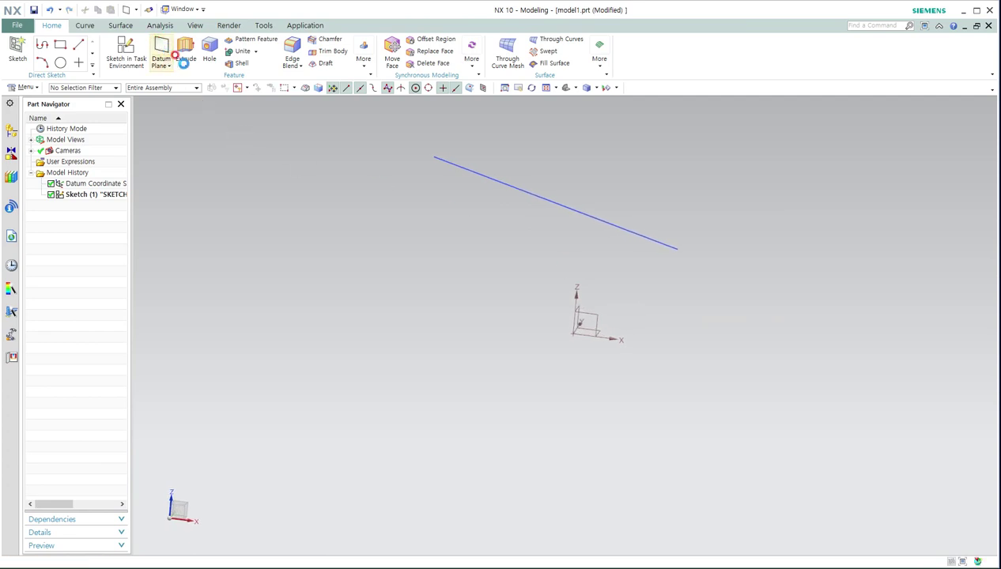
click(535, 198)
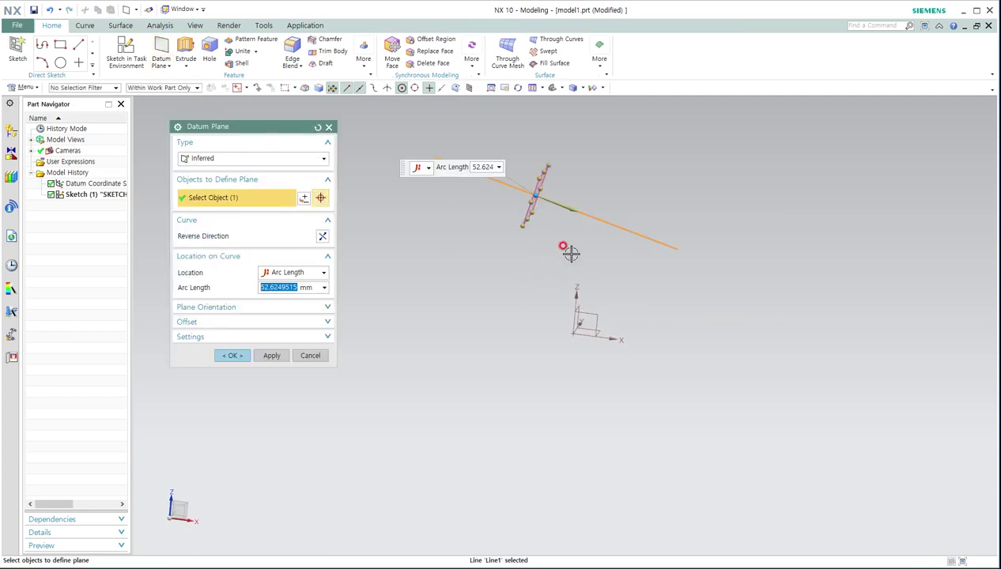
middle_drag(571, 253, 543, 254)
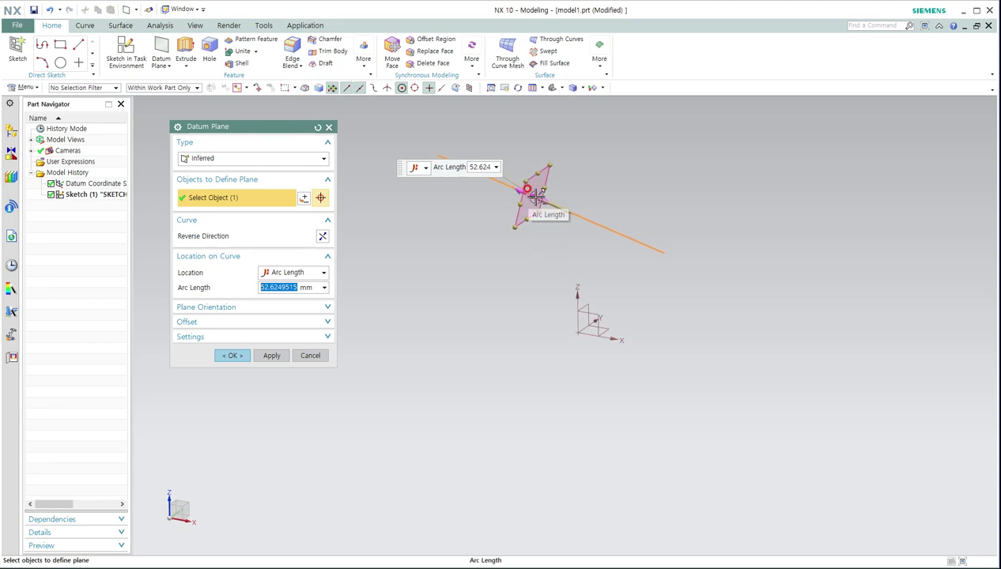
drag(535, 198, 713, 284)
middle_drag(666, 340, 717, 304)
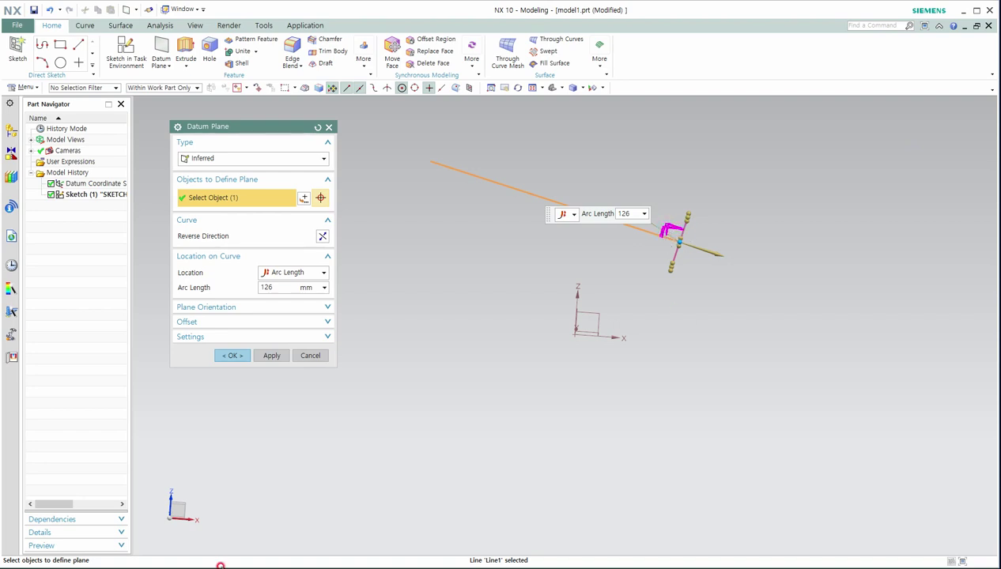
key(Escape)
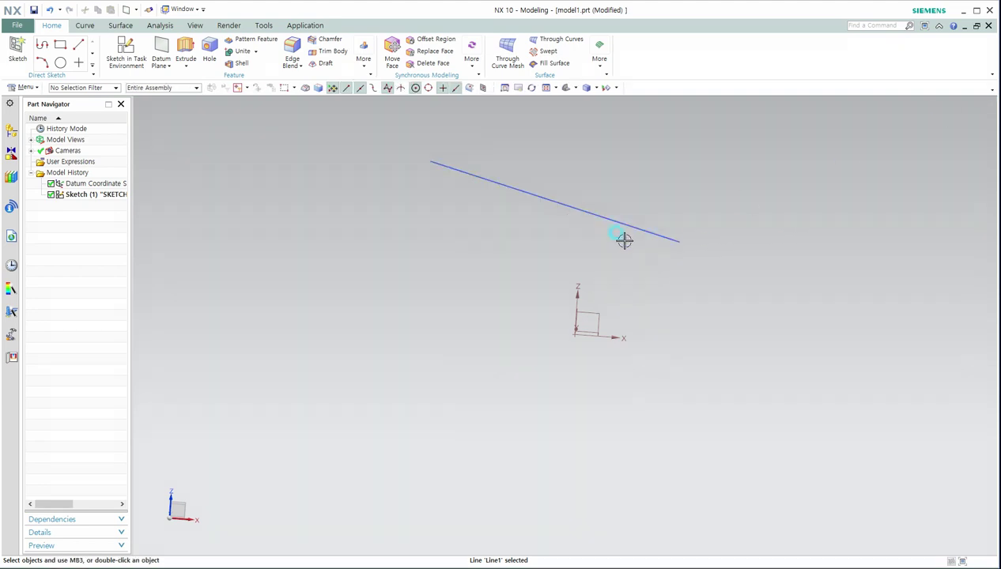
Delete the slanted line's sketch and save the part as model1.prt
click(674, 241)
key(Delete)
mouse_move(675, 240)
middle_down()
mouse_move(617, 271)
mouse_move(642, 260)
middle_up()
key(ctrl+s)
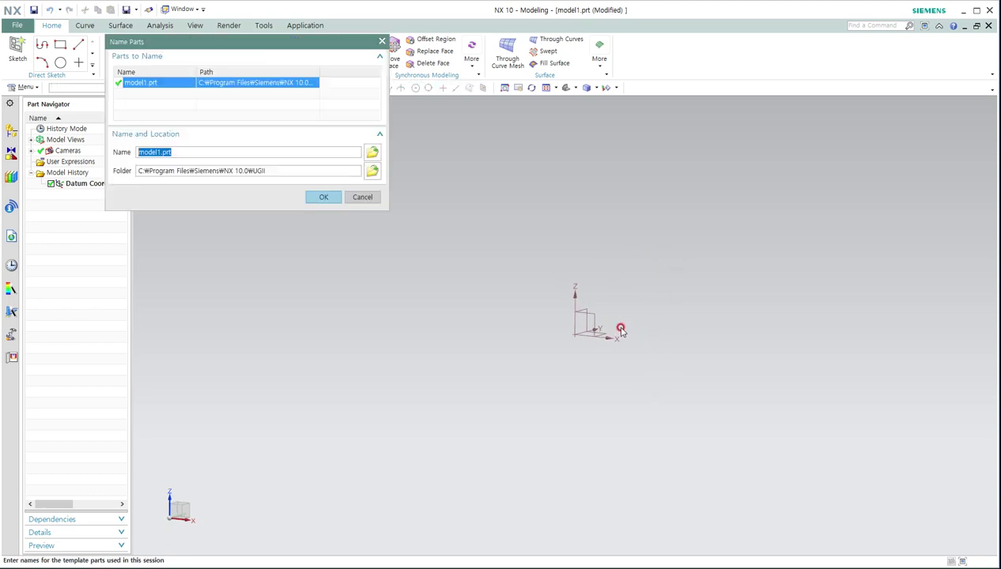
key(Return)
Sketch a wavy Studio Spline through four points above the origin on the XZ plane and finish the sketch
click(126, 52)
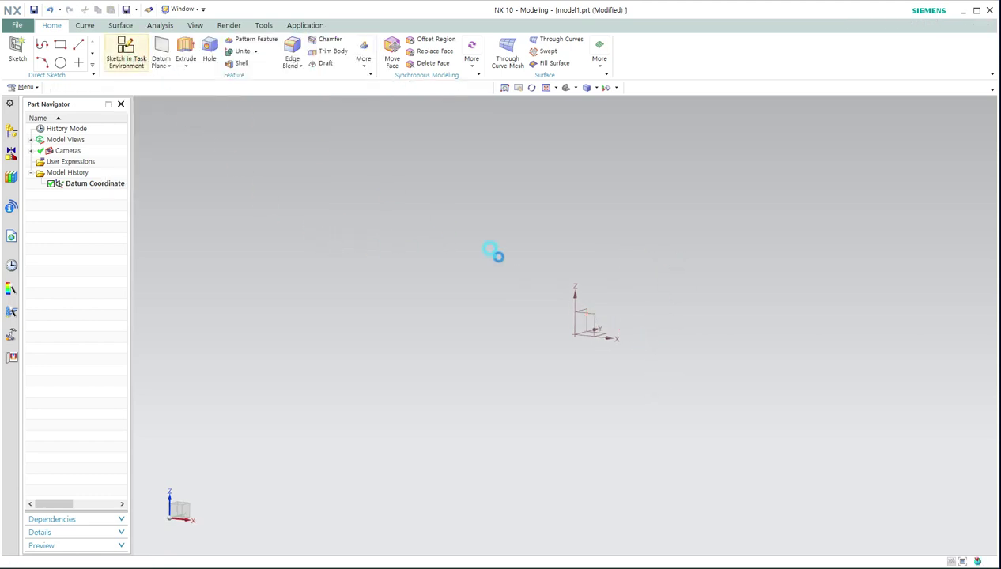
middle_click(606, 342)
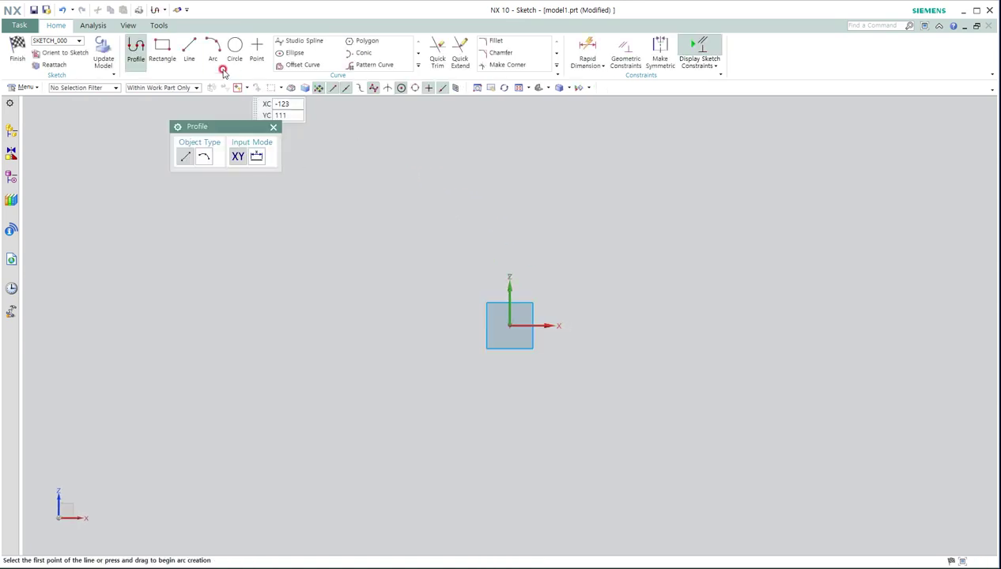
click(279, 41)
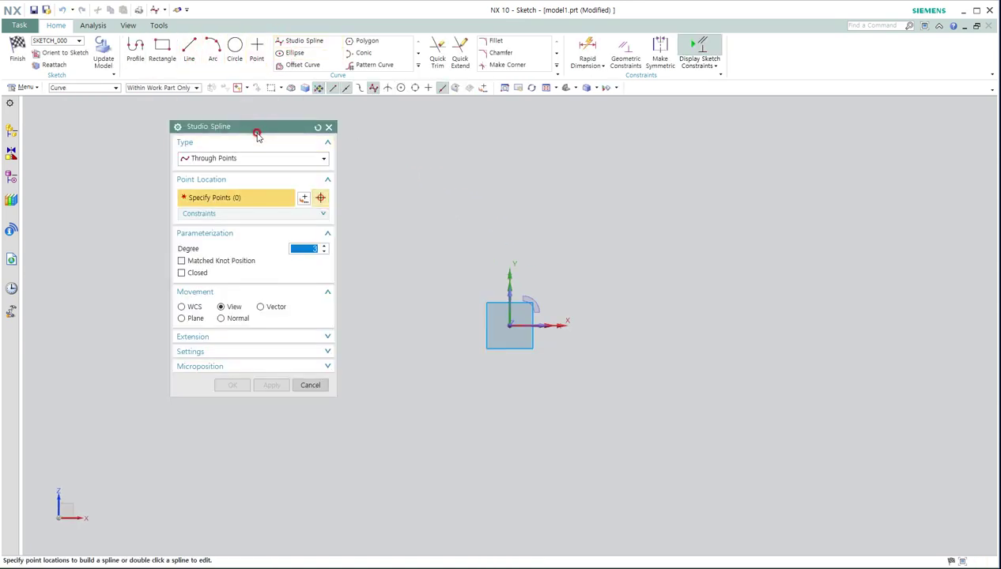
drag(257, 130, 190, 137)
click(375, 253)
click(543, 228)
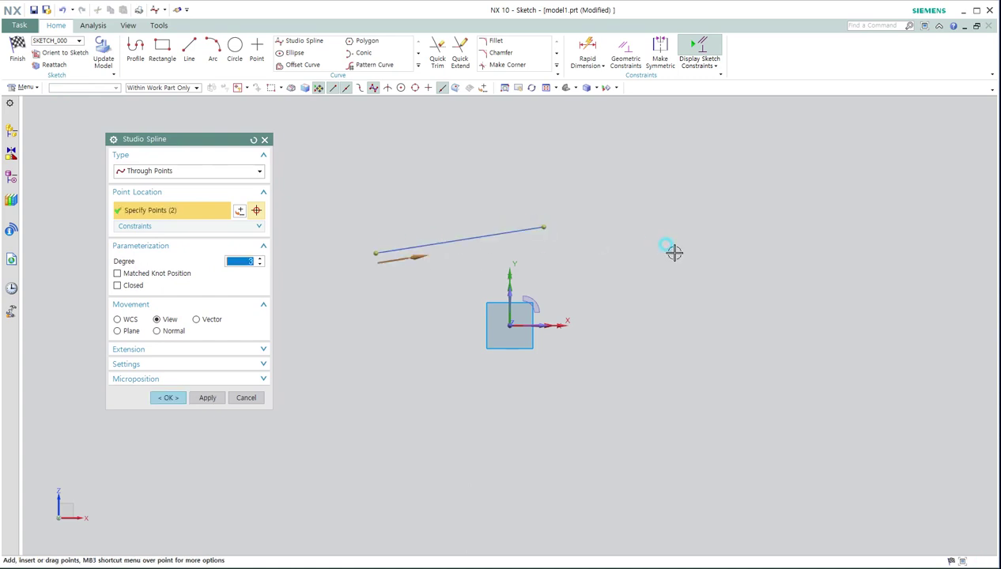
click(694, 257)
click(806, 238)
click(168, 398)
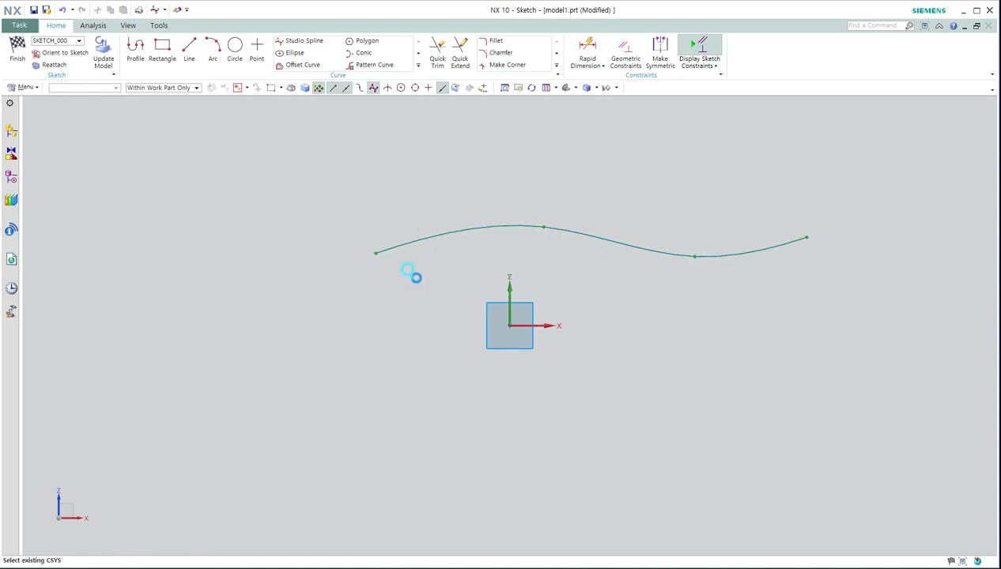
key(ctrl+q)
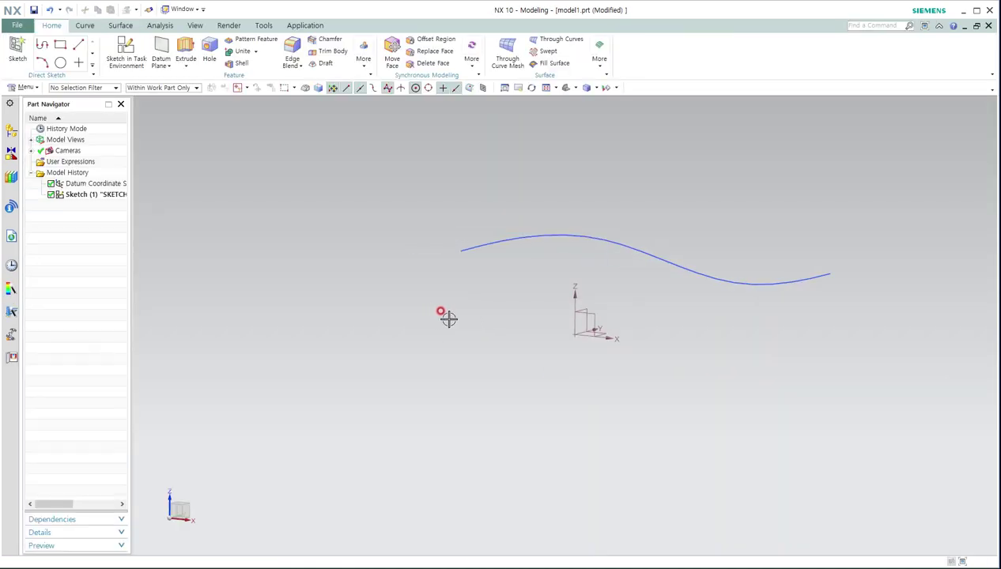
Preview a datum plane perpendicular to the spline near its middle, mark the right angles in magenta, and discard both
click(167, 66)
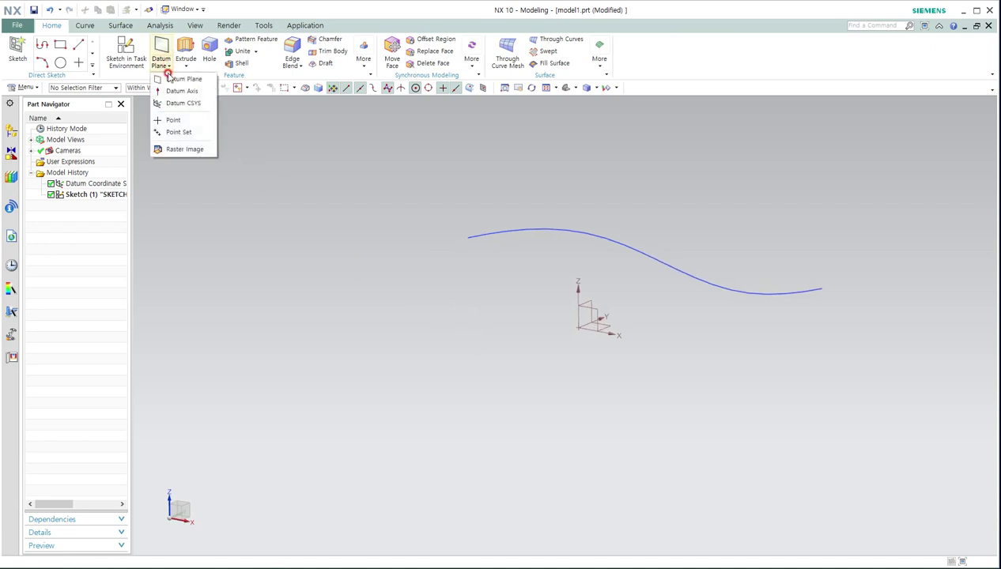
click(628, 241)
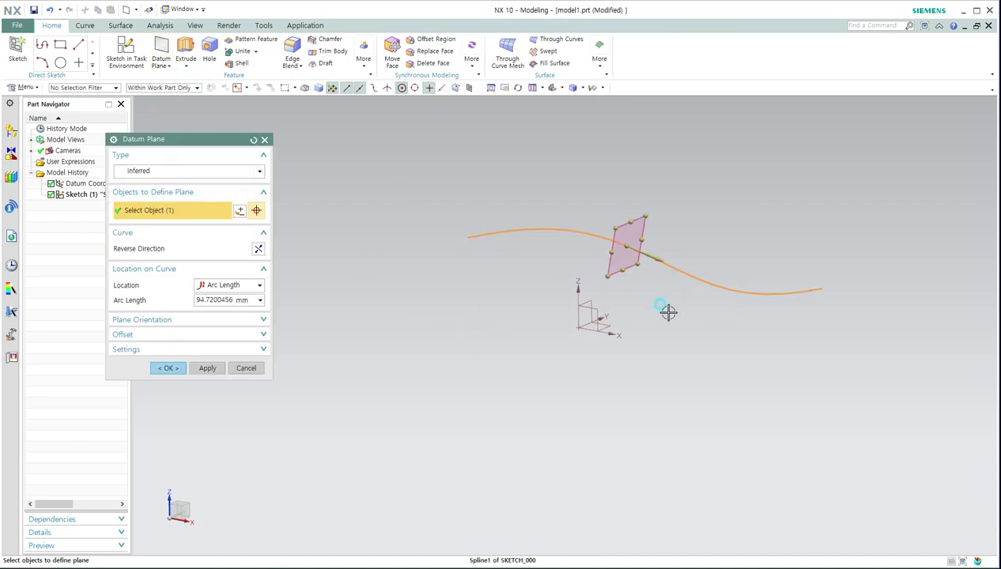
mouse_move(666, 311)
middle_down()
mouse_move(633, 327)
mouse_move(654, 318)
middle_up()
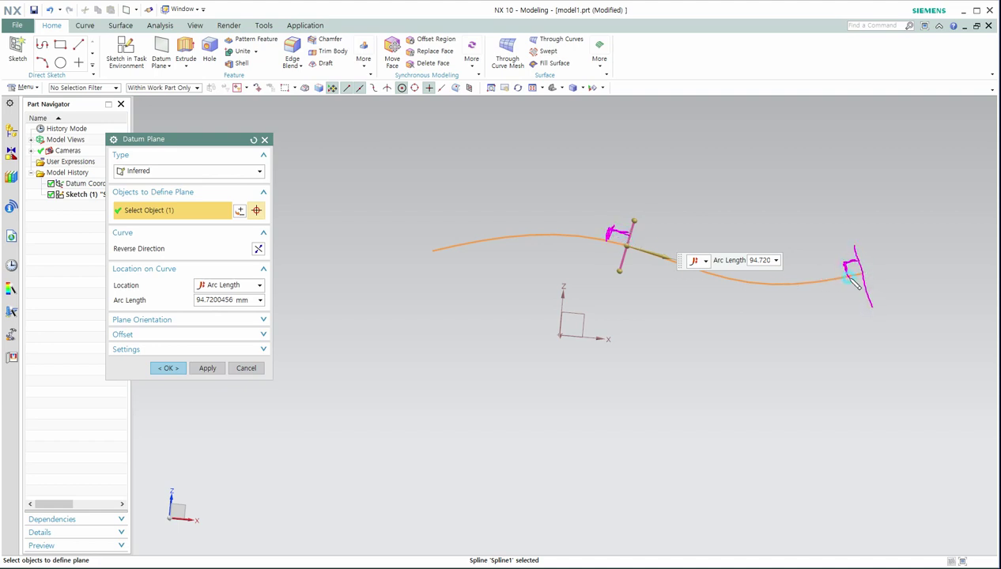
key(Escape)
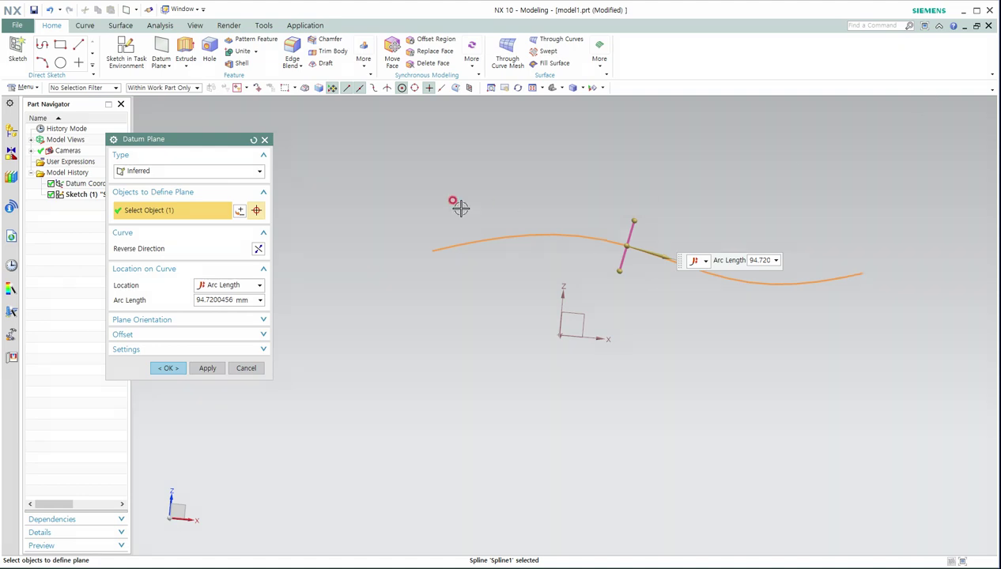
click(266, 139)
Create a datum plane perpendicular to the spline at its lower end, at an arc length of about 211 mm
middle_drag(601, 261, 641, 273)
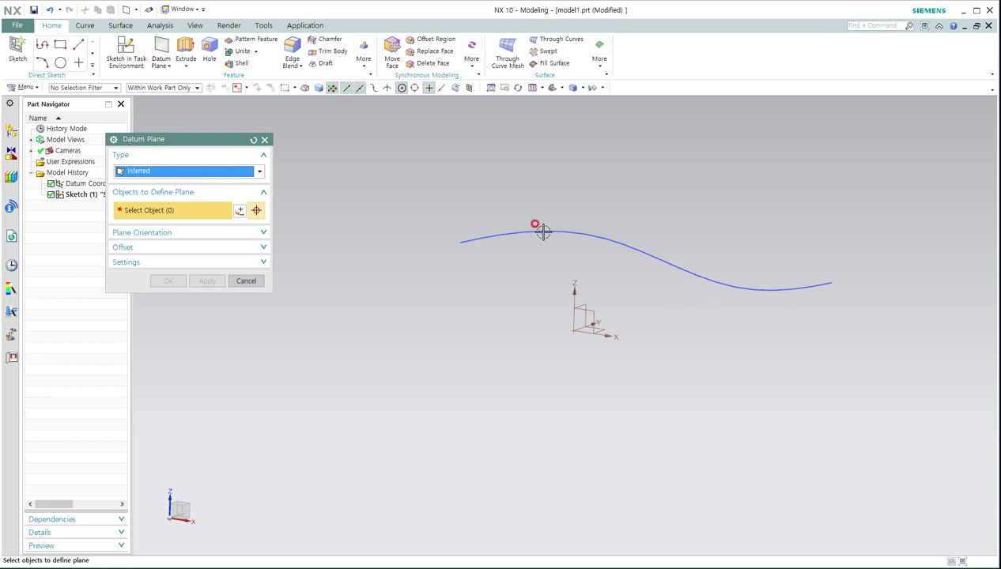
drag(224, 144, 324, 143)
click(686, 263)
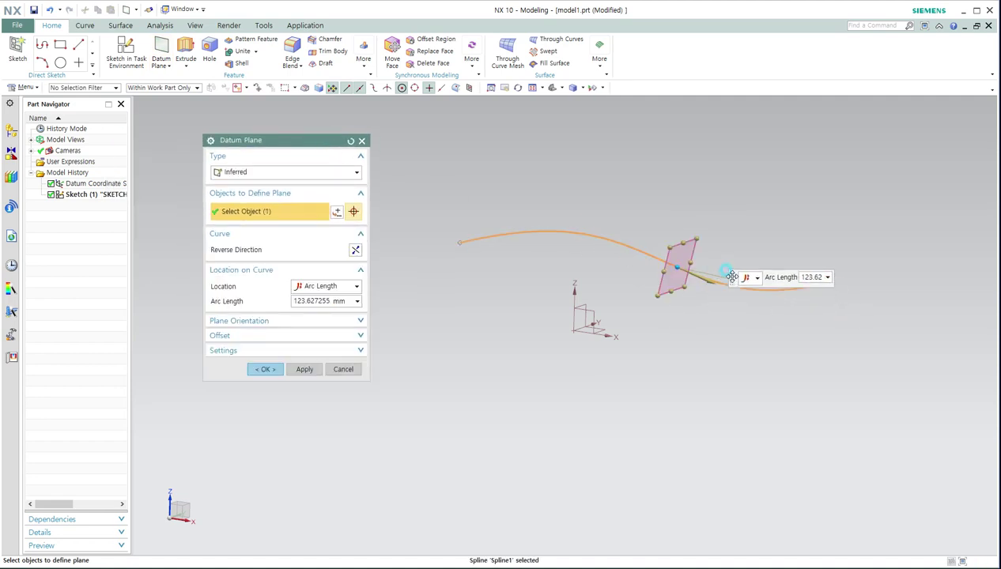
drag(700, 281, 832, 278)
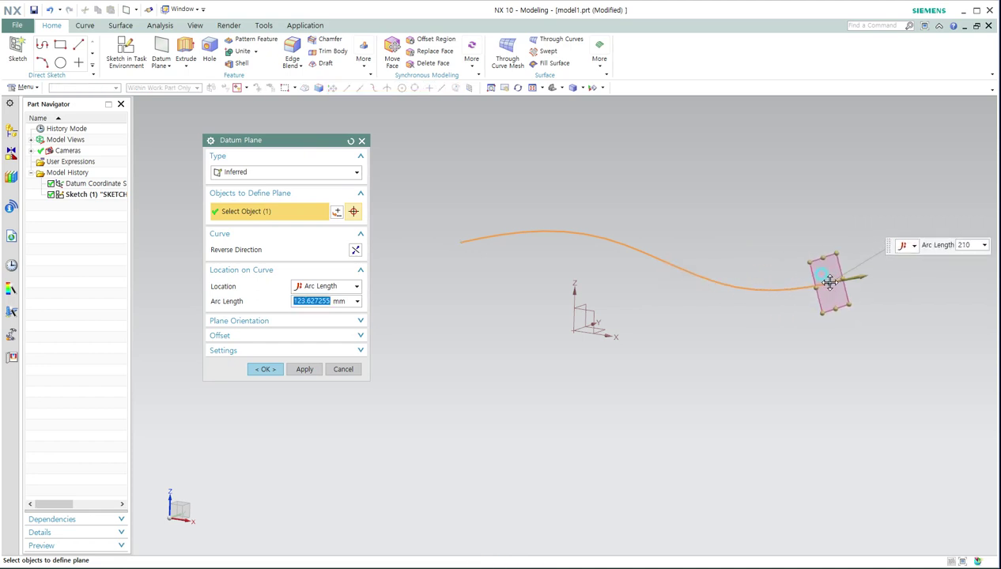
mouse_move(782, 336)
middle_down()
mouse_move(794, 333)
mouse_move(801, 358)
mouse_move(670, 352)
mouse_move(765, 327)
middle_up()
click(263, 369)
click(840, 298)
middle_drag(753, 364, 763, 348)
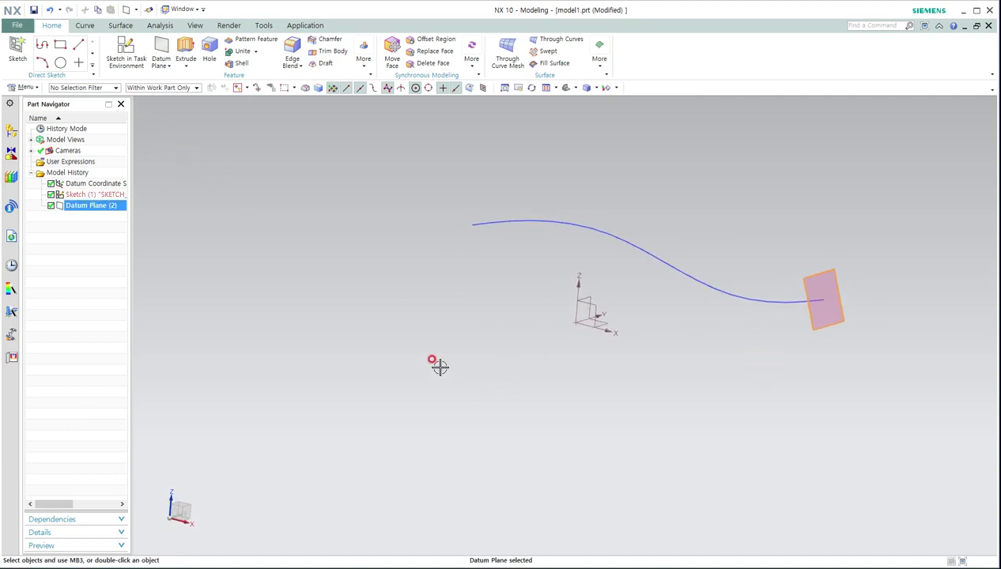
Preview the default sketch axis orientation on the datum plane at the spline's end and cancel the sketch
click(136, 65)
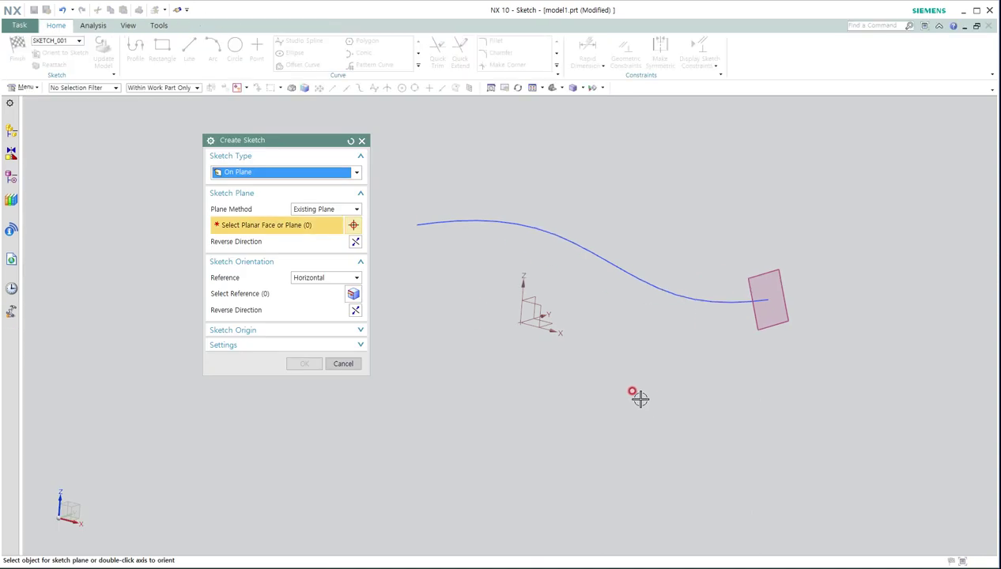
middle_drag(637, 395, 618, 400)
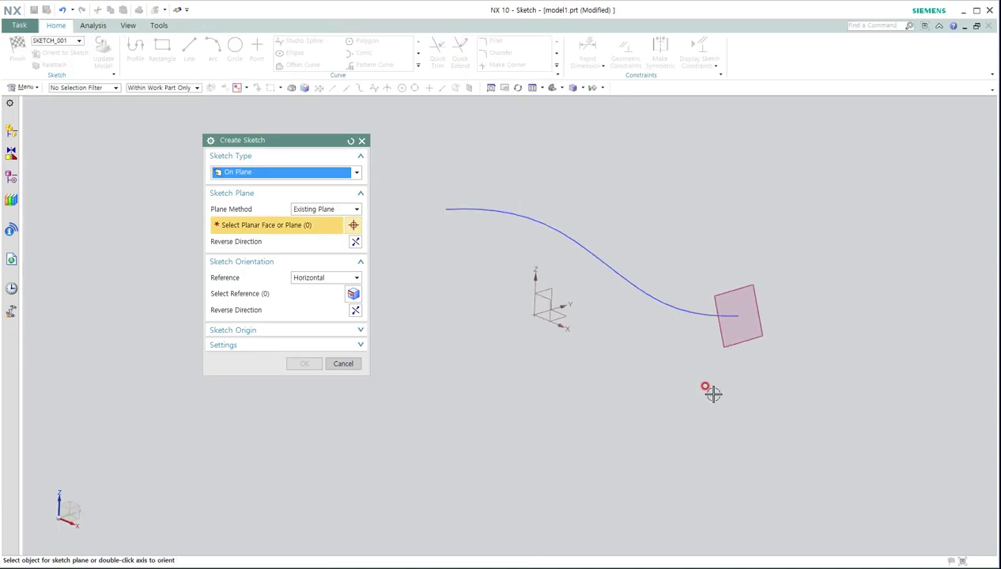
click(756, 331)
middle_drag(755, 414, 749, 422)
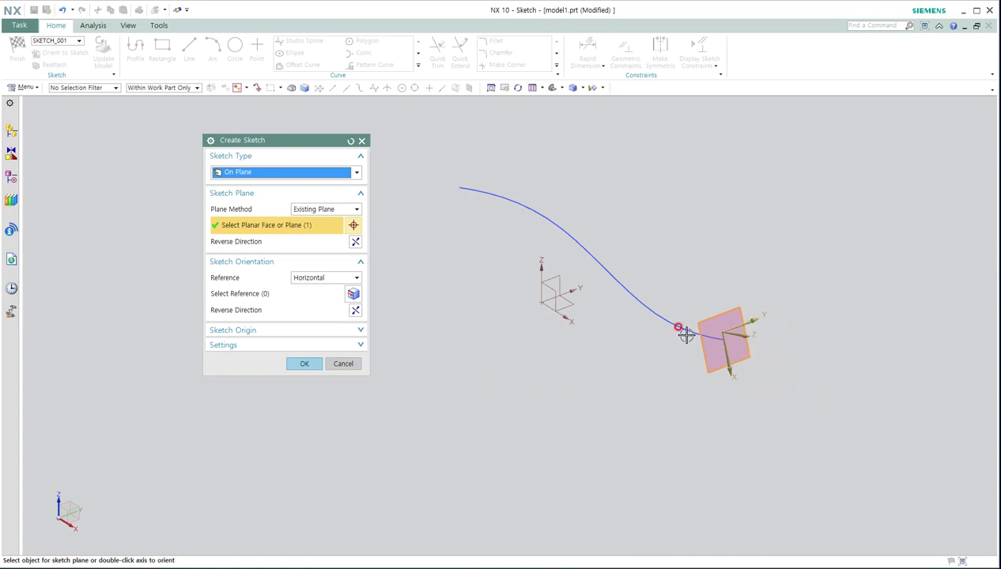
middle_drag(575, 250, 688, 357)
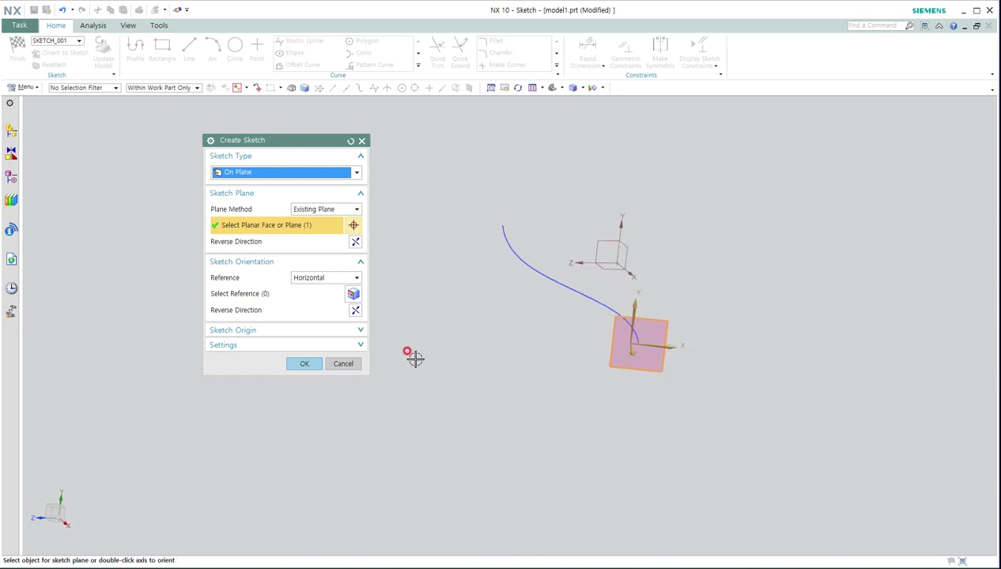
click(346, 365)
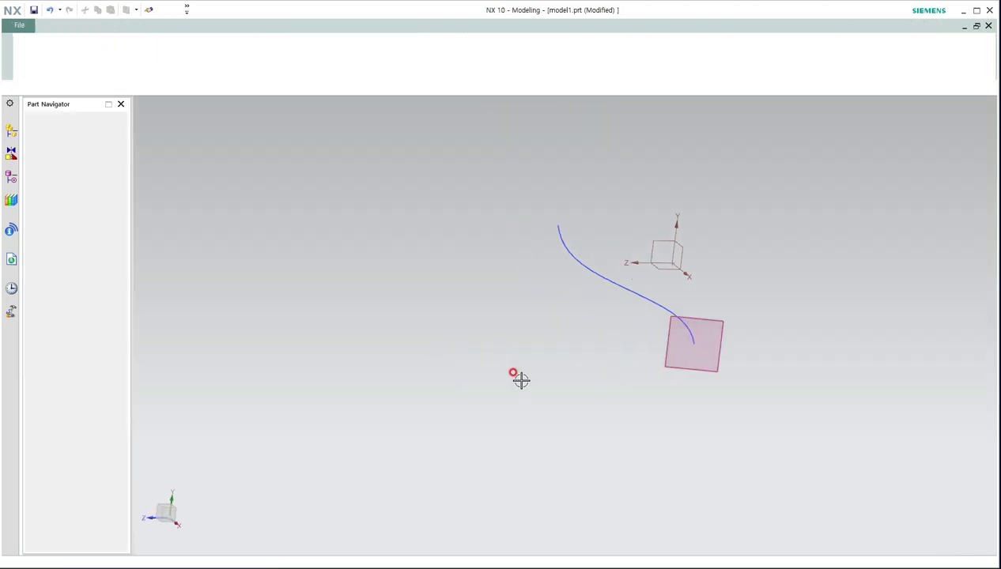
middle_drag(840, 408, 592, 250)
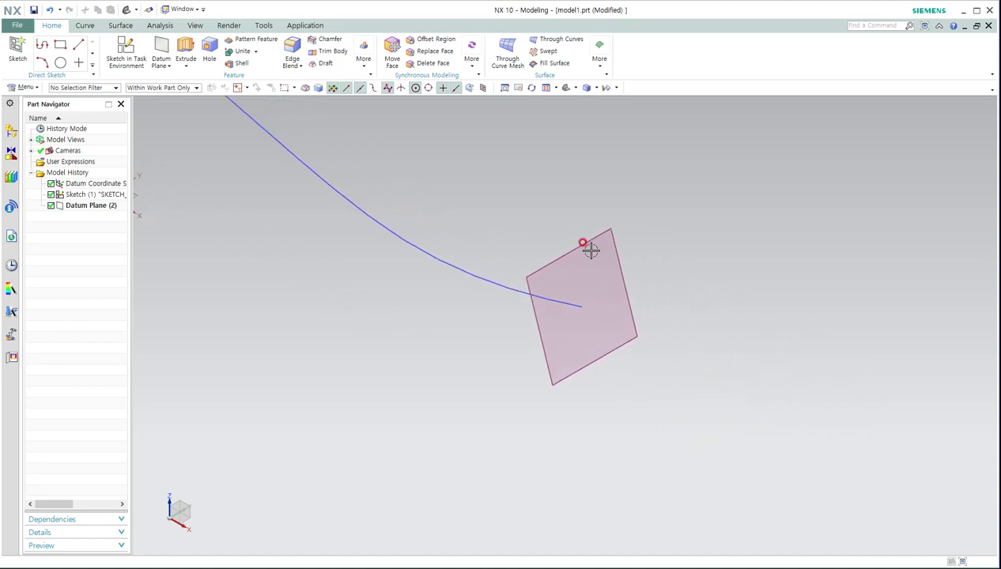
click(126, 50)
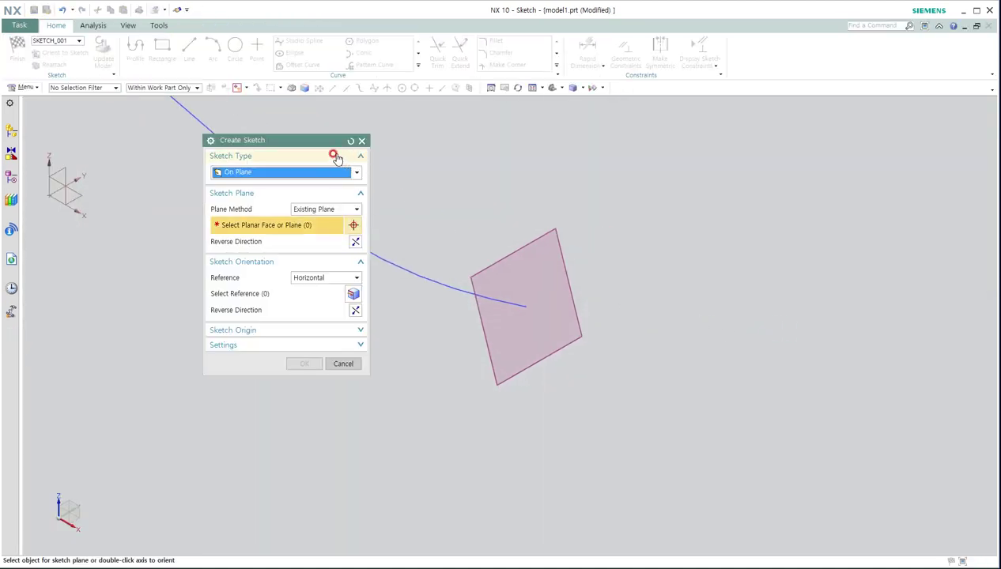
drag(324, 138, 246, 210)
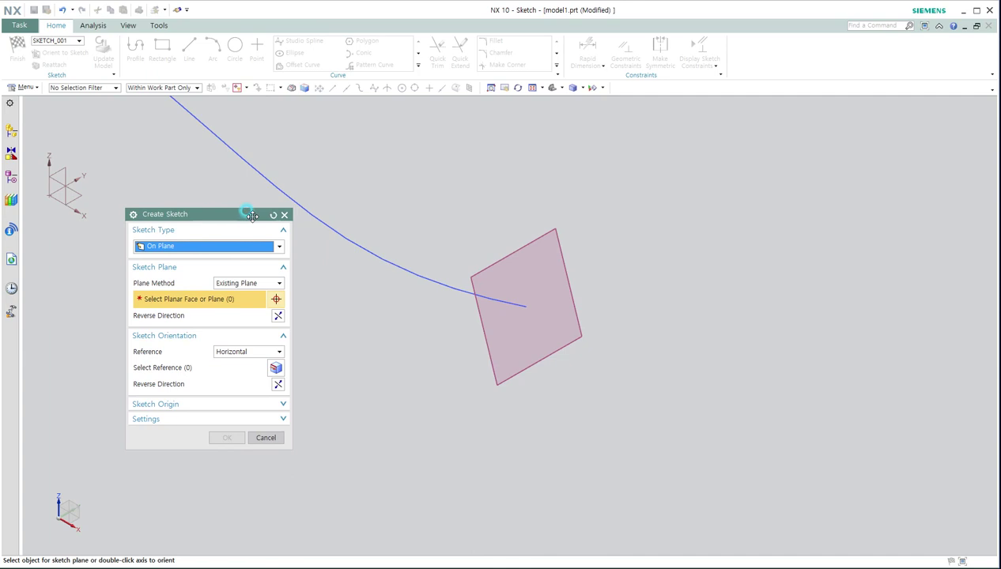
click(528, 241)
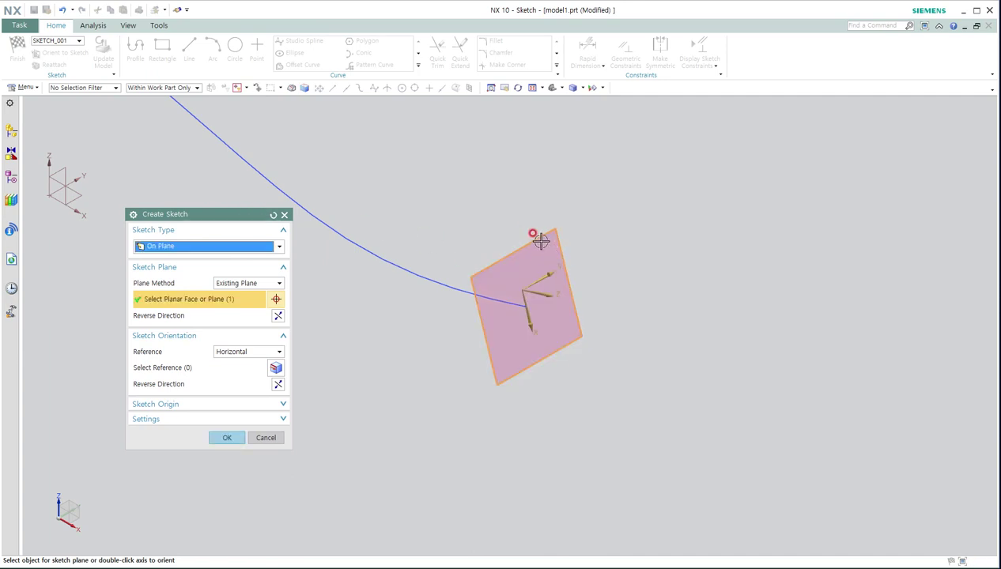
key(Escape)
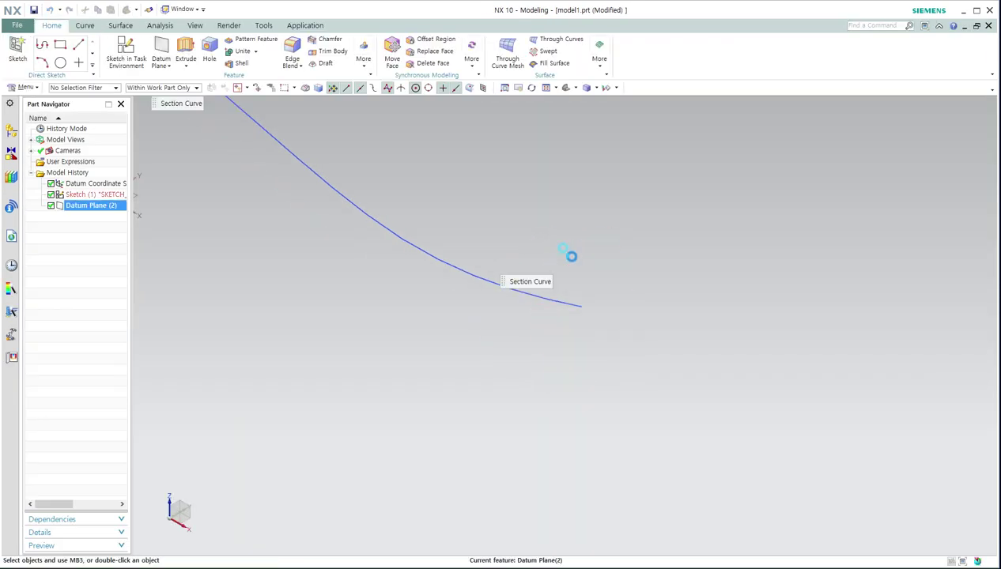
Edit the datum plane at the spline's end and reverse its normal direction
double_click(641, 308)
middle_drag(604, 364, 443, 268)
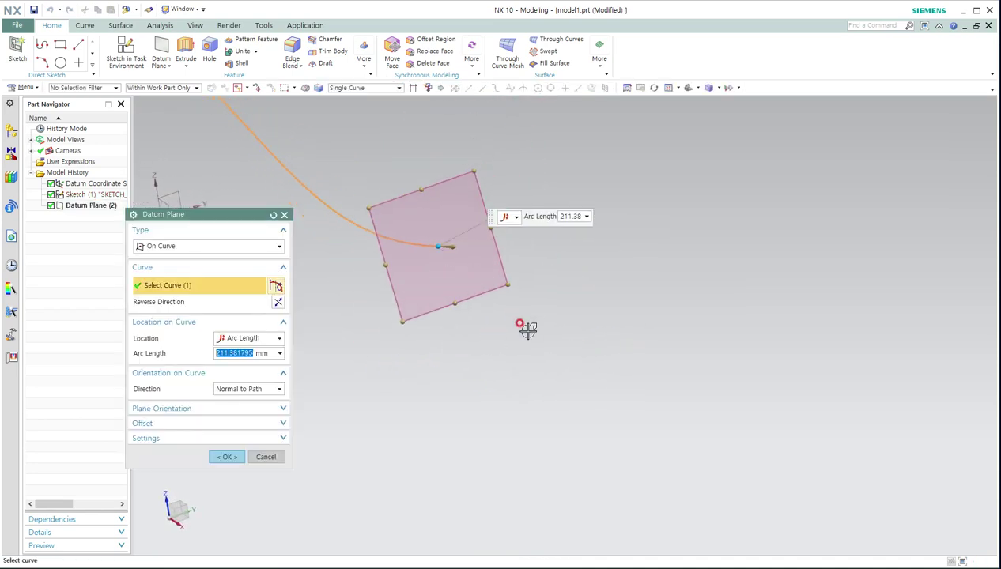
middle_drag(503, 337, 509, 346)
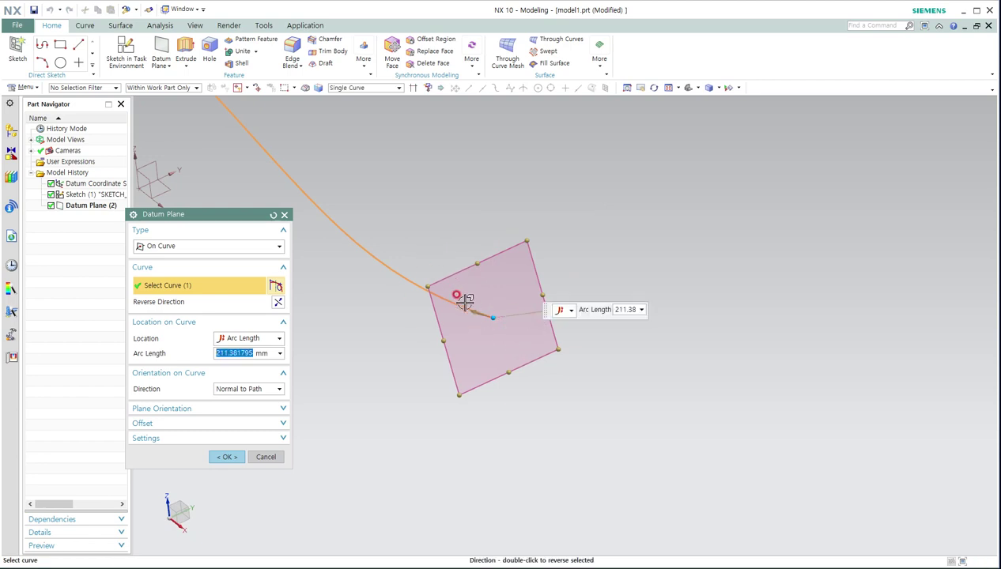
click(229, 458)
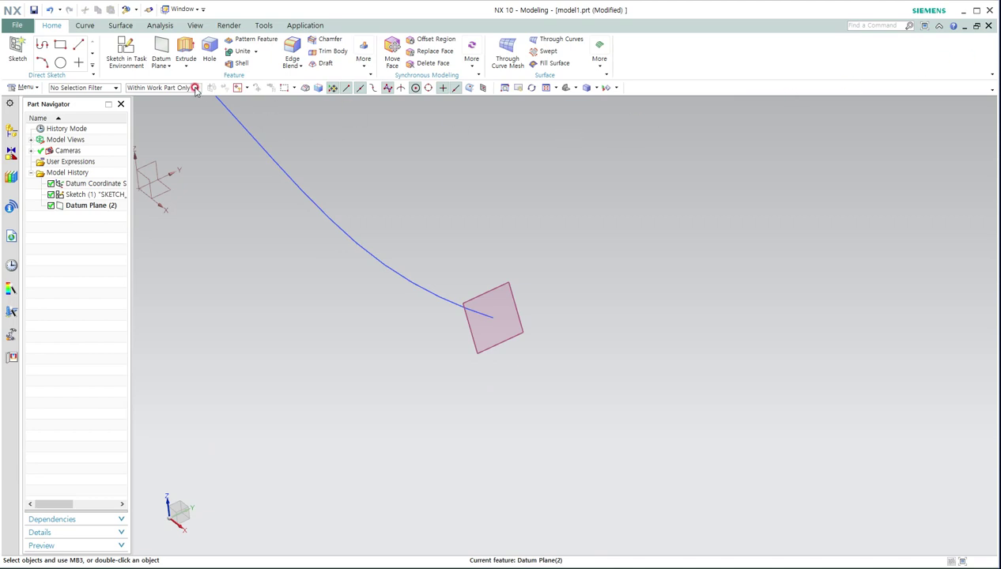
Create a sketch on the reversed datum plane with the default orientation and finish it without drawing anything
click(127, 49)
click(450, 290)
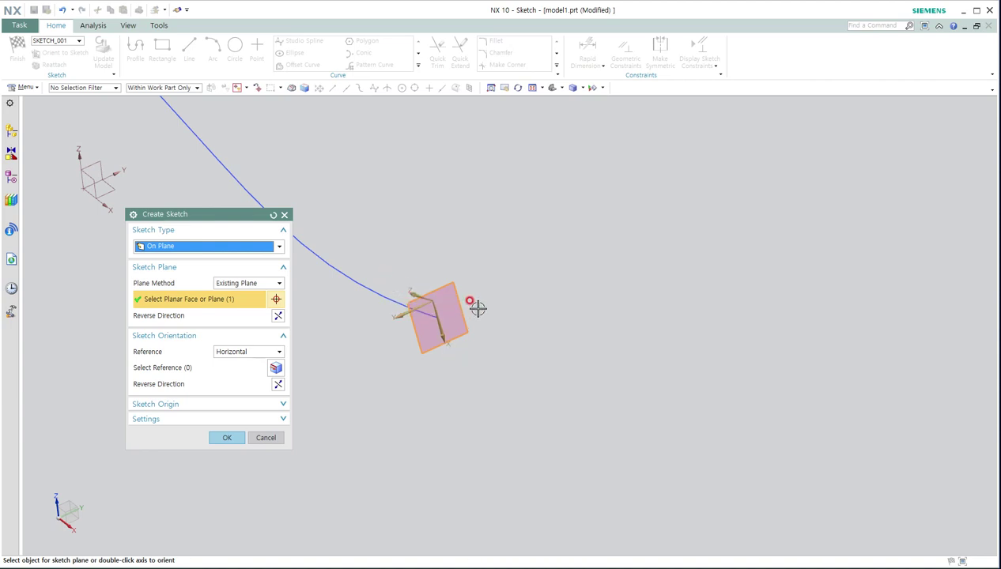
click(229, 437)
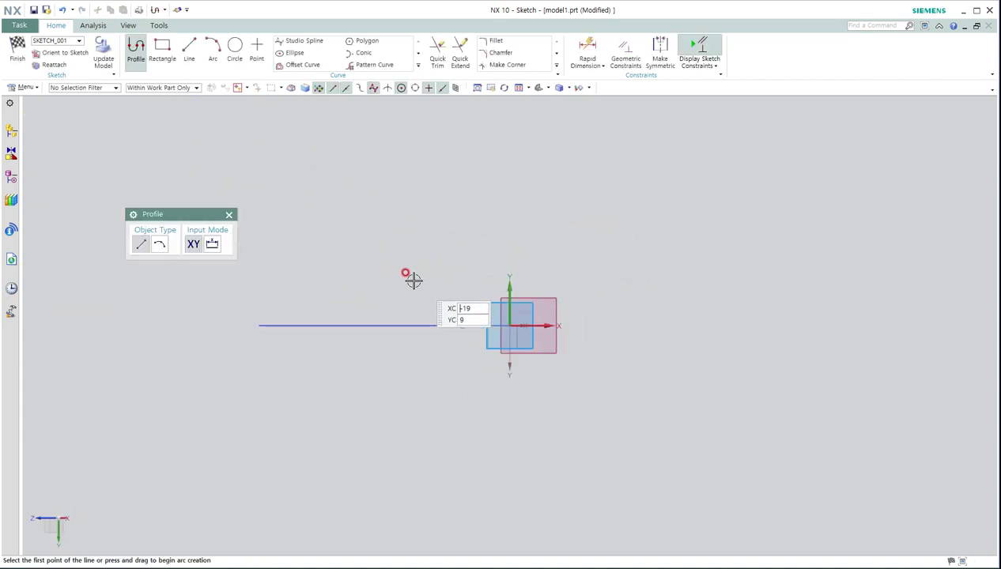
click(17, 49)
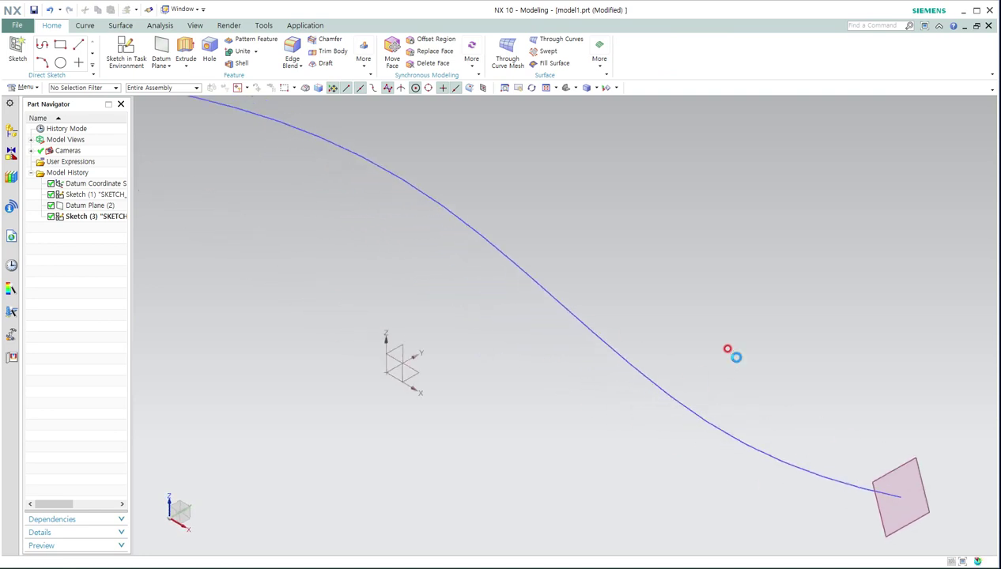
Preview a sketch on the reversed datum plane, cancel it, and flip the plane's normal direction back
middle_drag(690, 332, 619, 306)
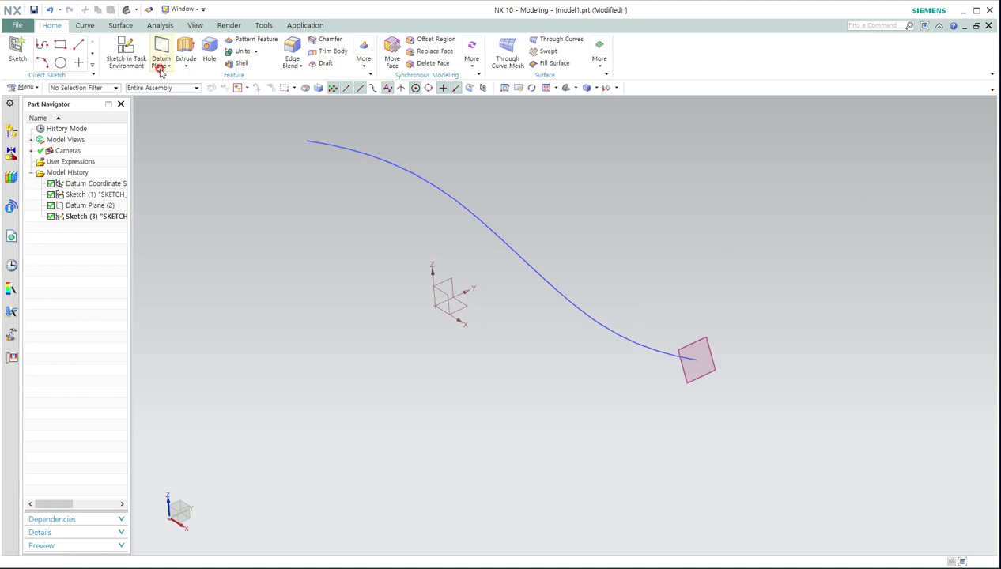
click(126, 48)
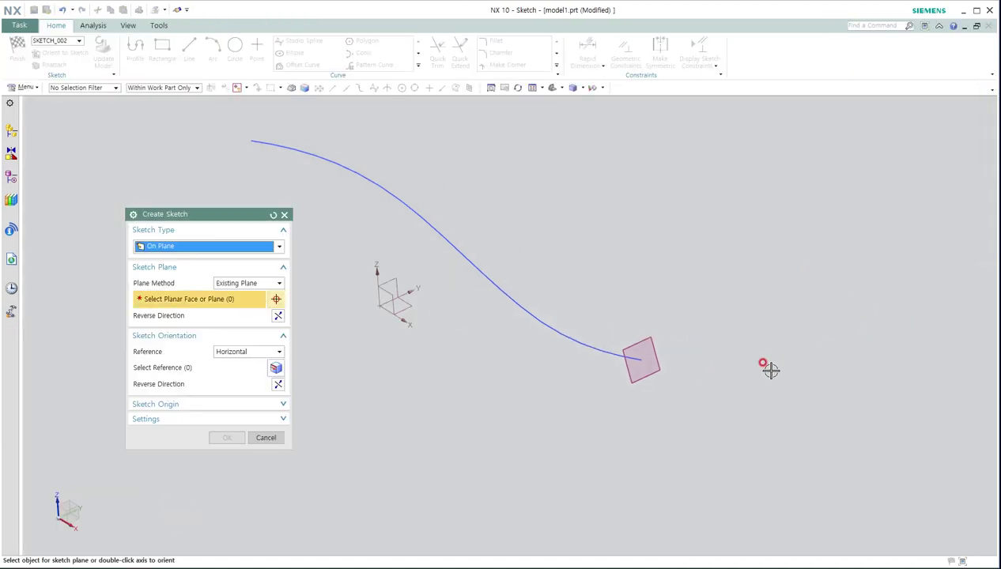
click(647, 345)
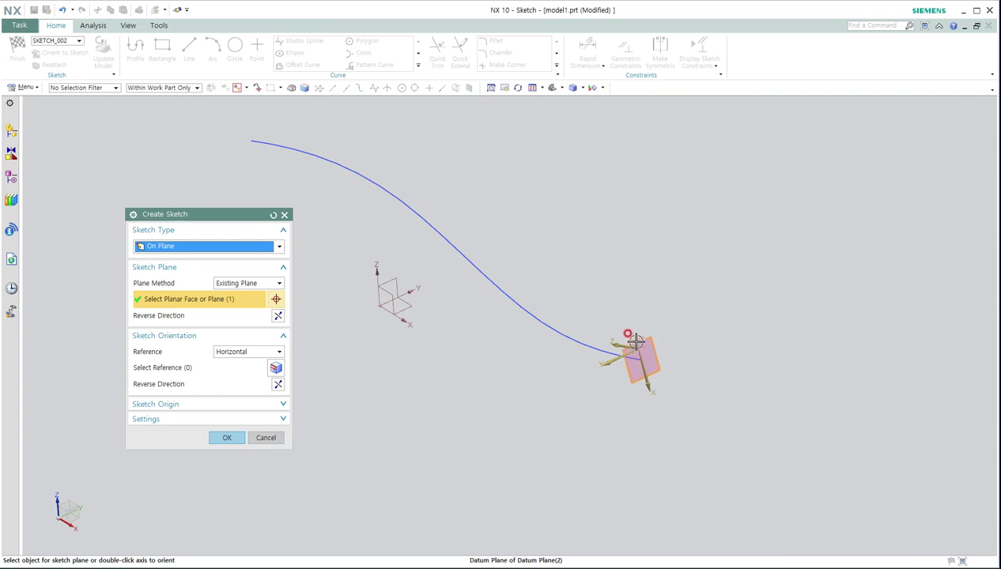
click(286, 440)
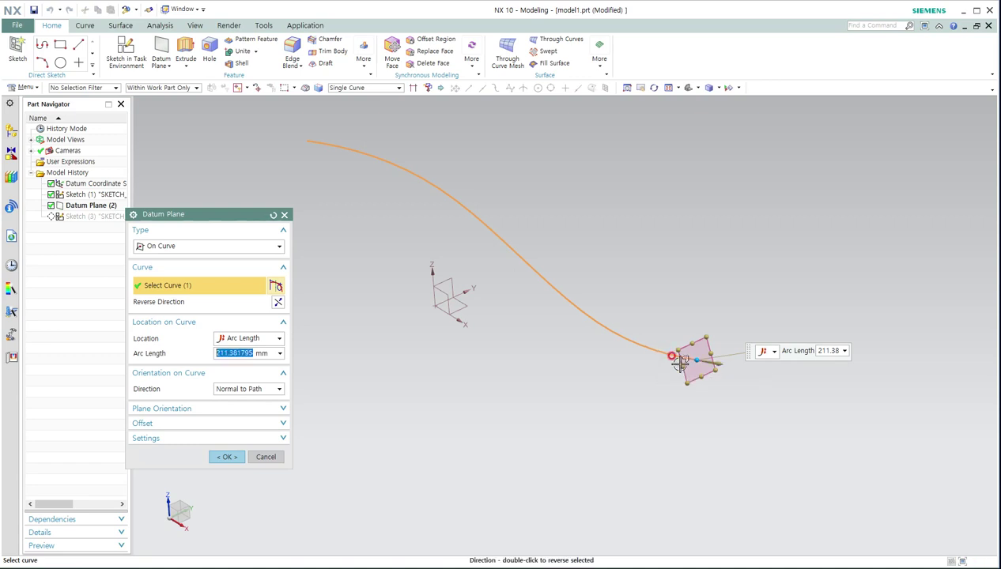
click(225, 457)
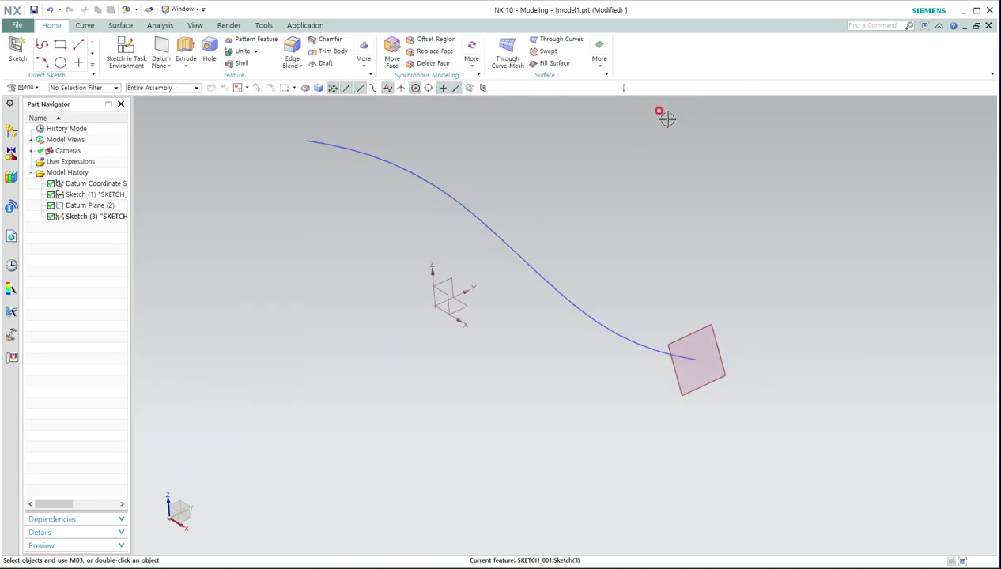
Create a sketch on the datum plane at the spline's end, using the datum coordinate system's Y axis as horizontal reference
click(128, 56)
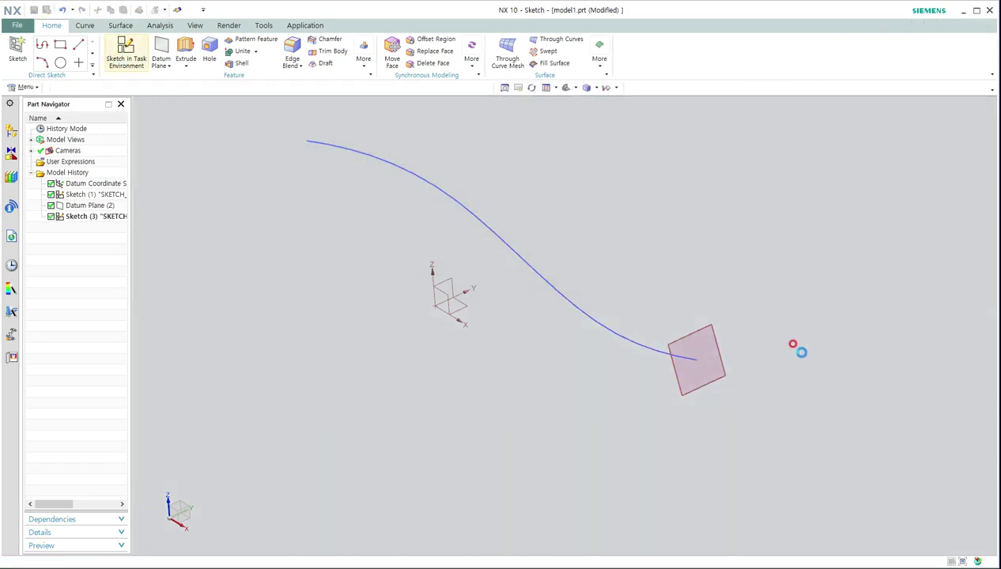
click(658, 330)
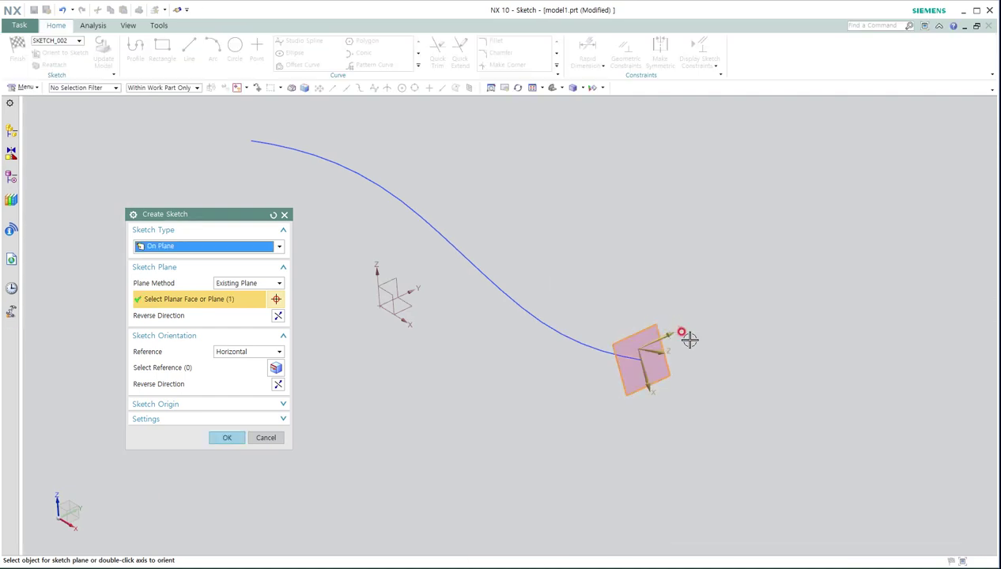
click(172, 370)
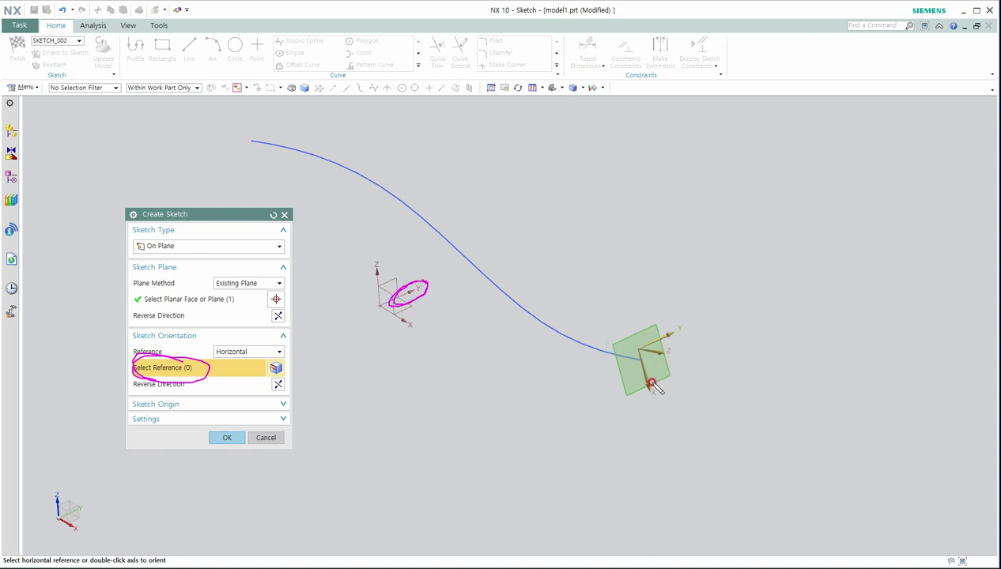
mouse_move(654, 385)
mouse_down()
mouse_move(639, 391)
mouse_move(661, 380)
mouse_up()
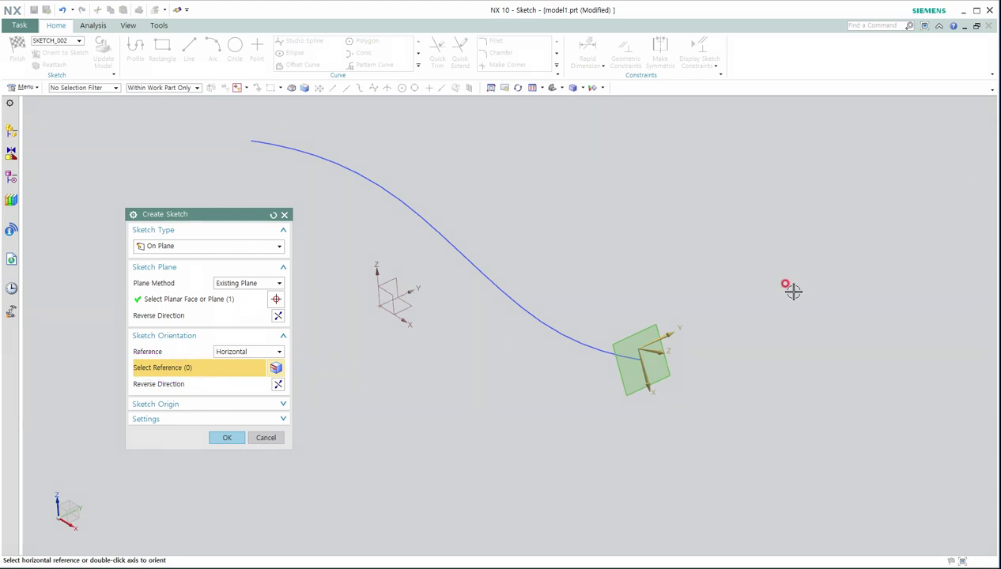
click(412, 290)
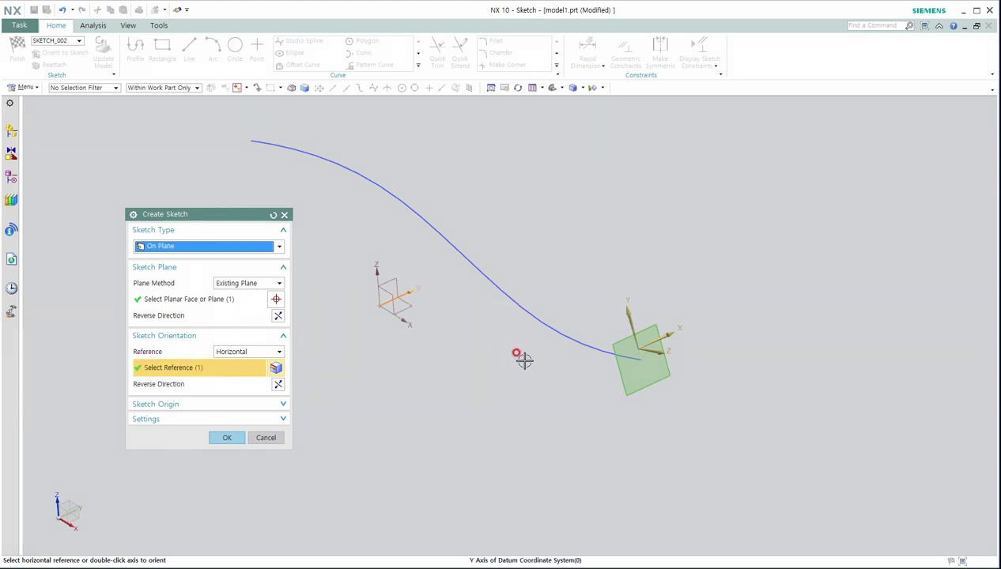
middle_drag(621, 425, 601, 431)
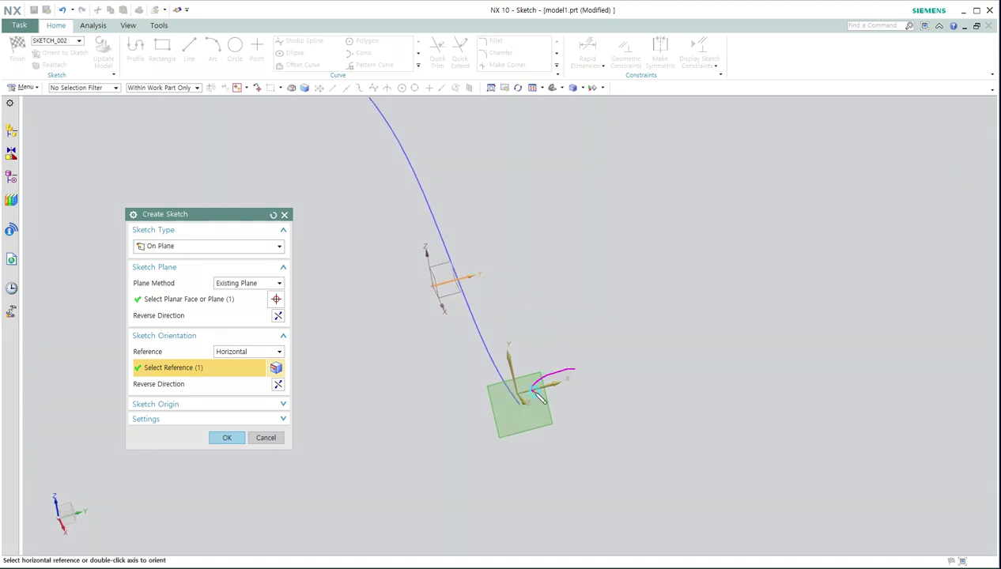
mouse_move(536, 392)
mouse_down()
mouse_move(562, 368)
mouse_move(536, 388)
mouse_move(574, 393)
mouse_move(570, 364)
mouse_move(555, 368)
mouse_move(499, 341)
mouse_move(502, 372)
mouse_up()
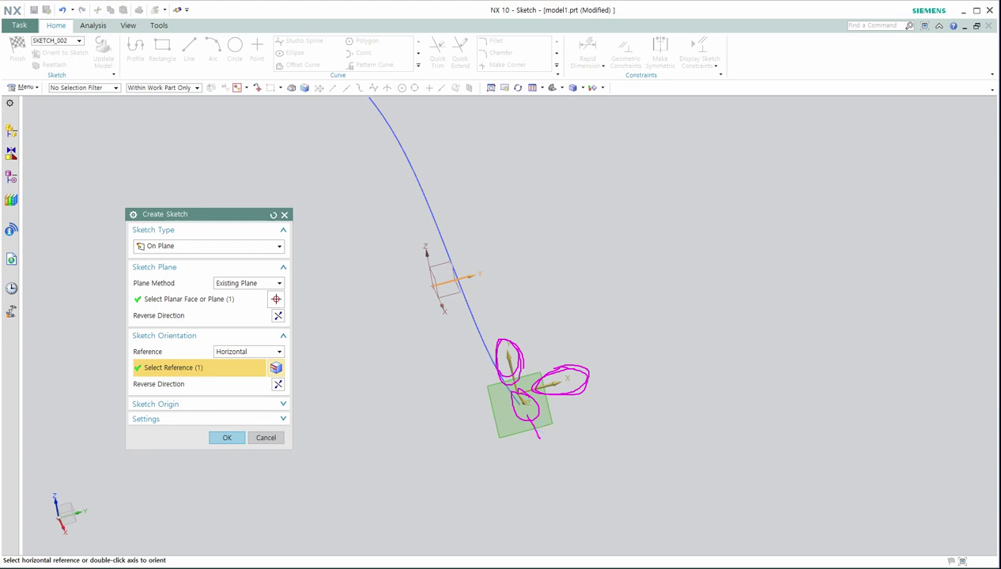
key(Escape)
click(226, 437)
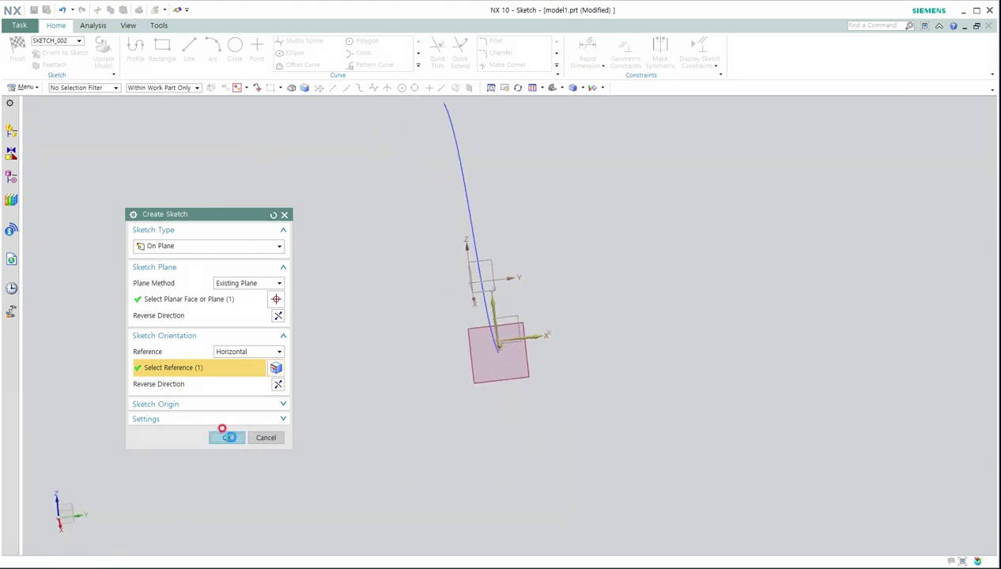
Sketch a wide rectangle enclosing the small datum plane at the spline's end
middle_drag(425, 402, 450, 416)
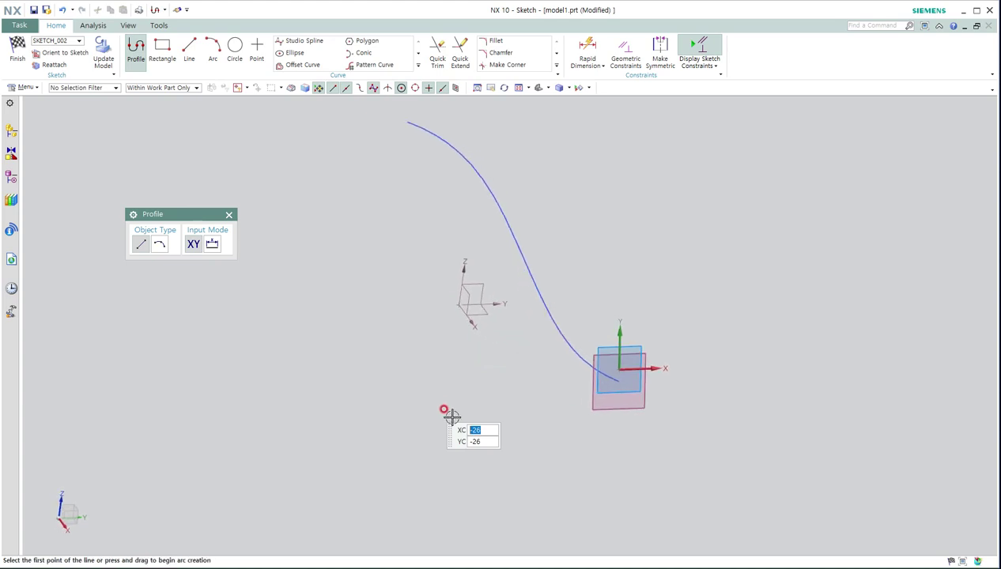
click(162, 52)
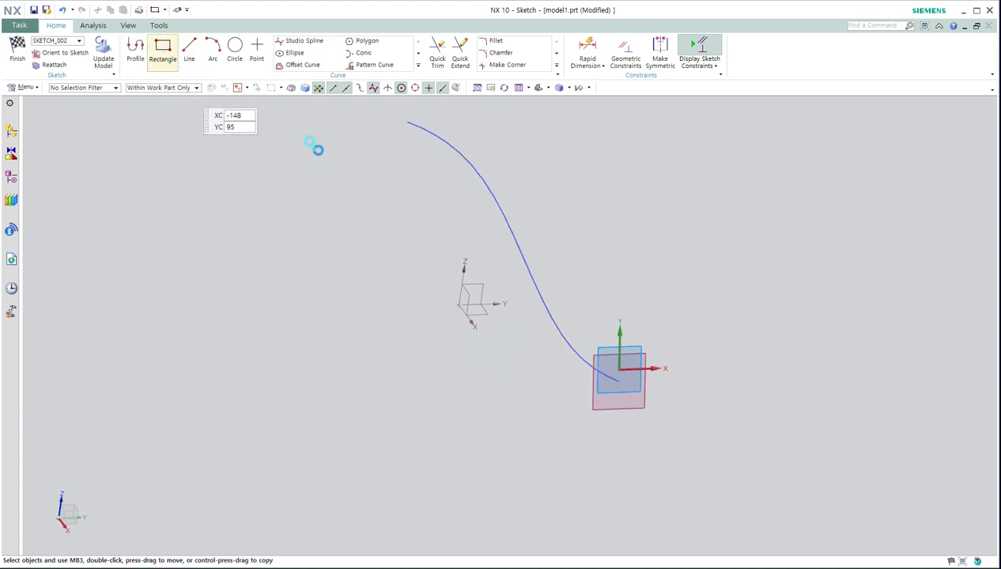
click(691, 346)
click(553, 416)
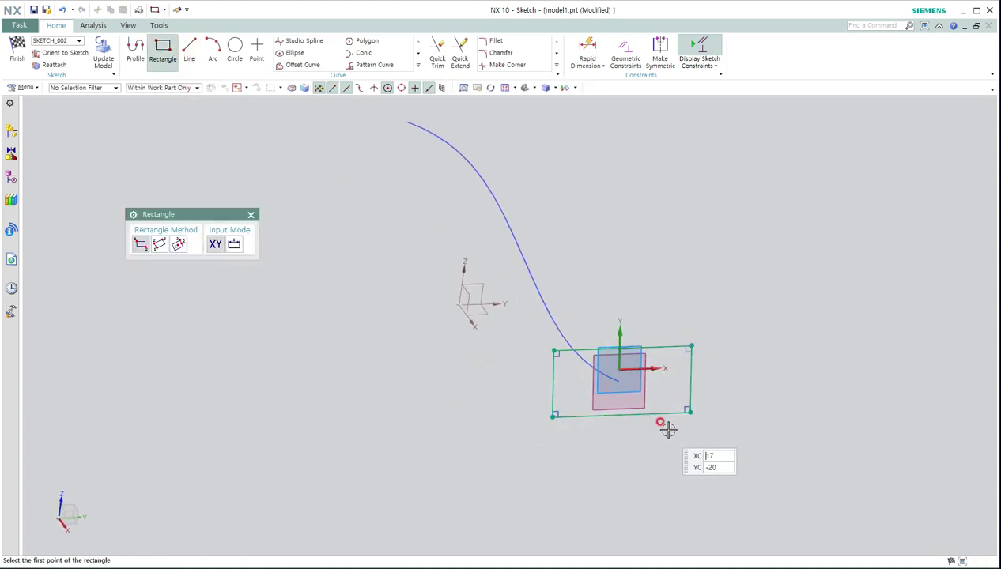
Add an arc bulging downward between the two lower corners of the rectangle
click(214, 49)
click(554, 416)
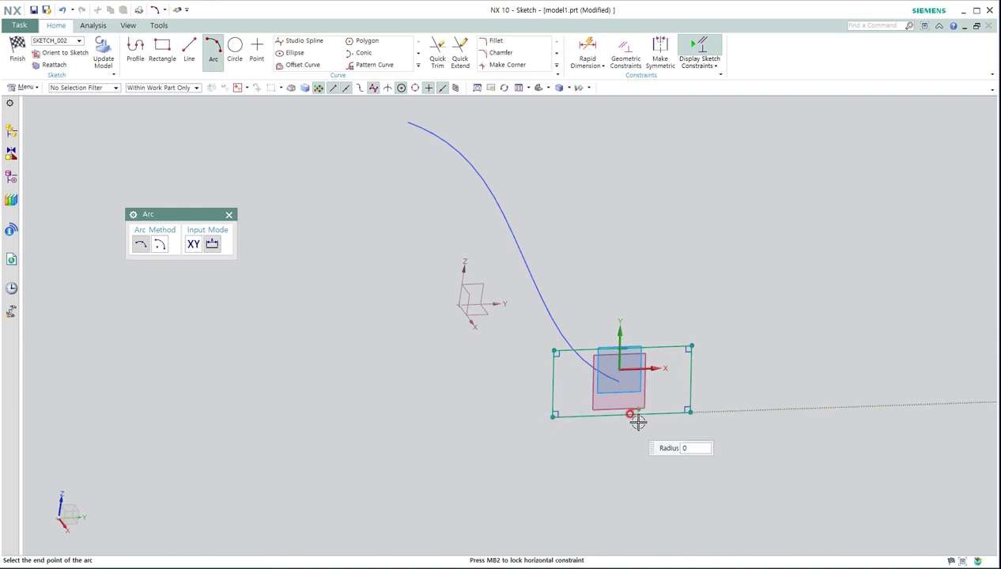
click(690, 412)
click(644, 420)
key(Escape)
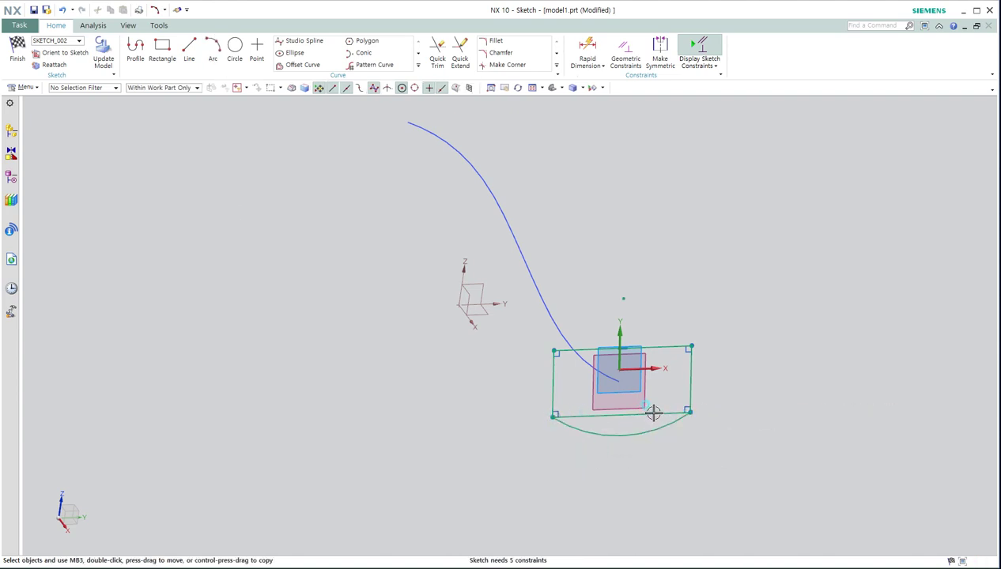
Convert the rectangle's lower line to a reference line and finish the sketch
click(653, 414)
click(702, 380)
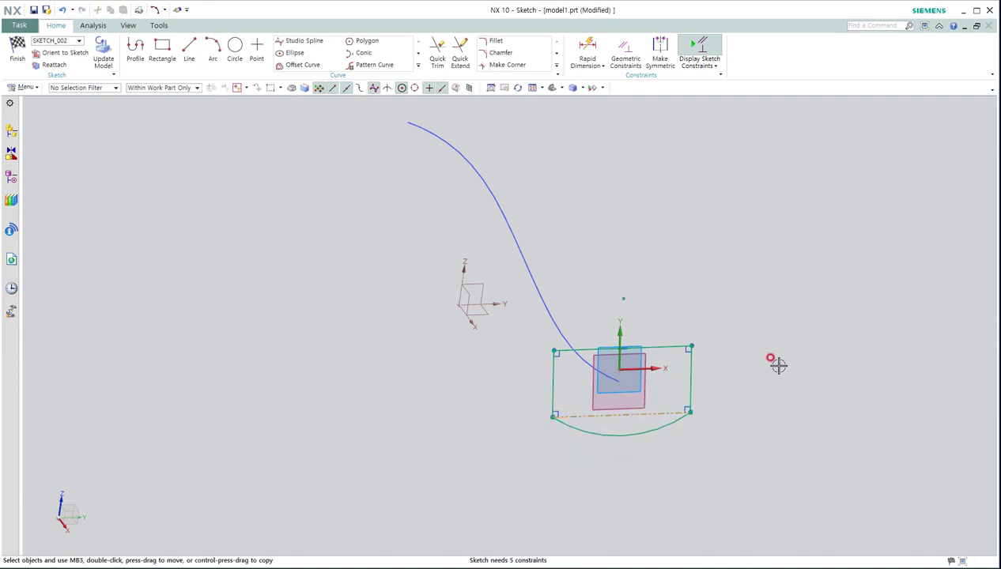
click(17, 55)
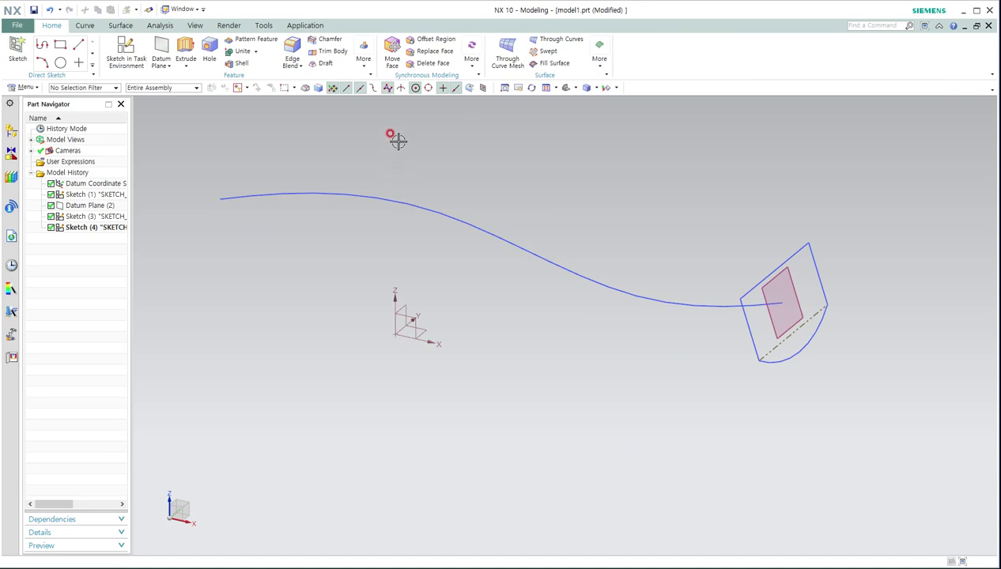
Create a Sweep Along Guide body with the closed rectangle-and-arc profile as section and the spline as guide, using zero offsets and no Boolean
click(364, 68)
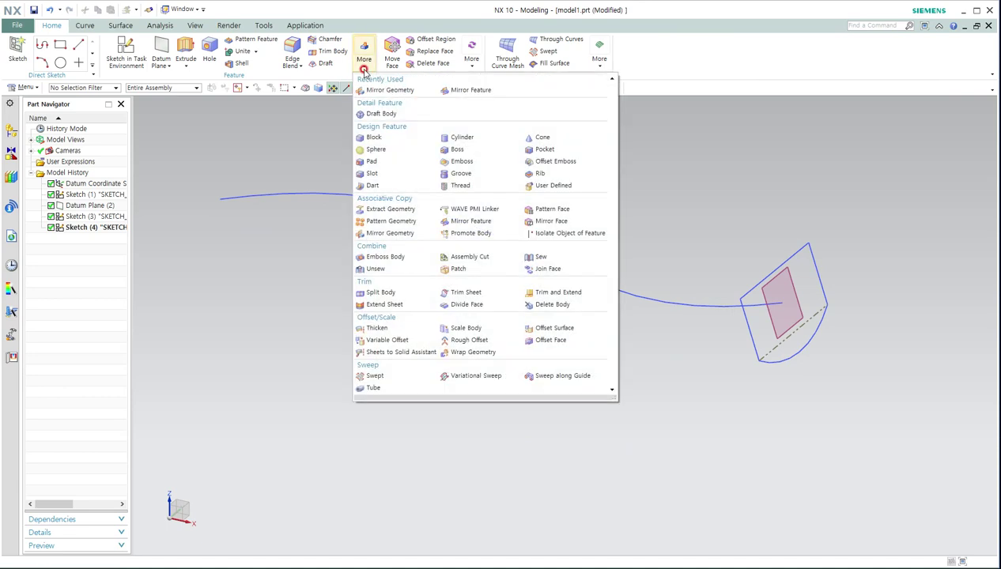
click(552, 378)
drag(247, 227, 354, 276)
click(758, 332)
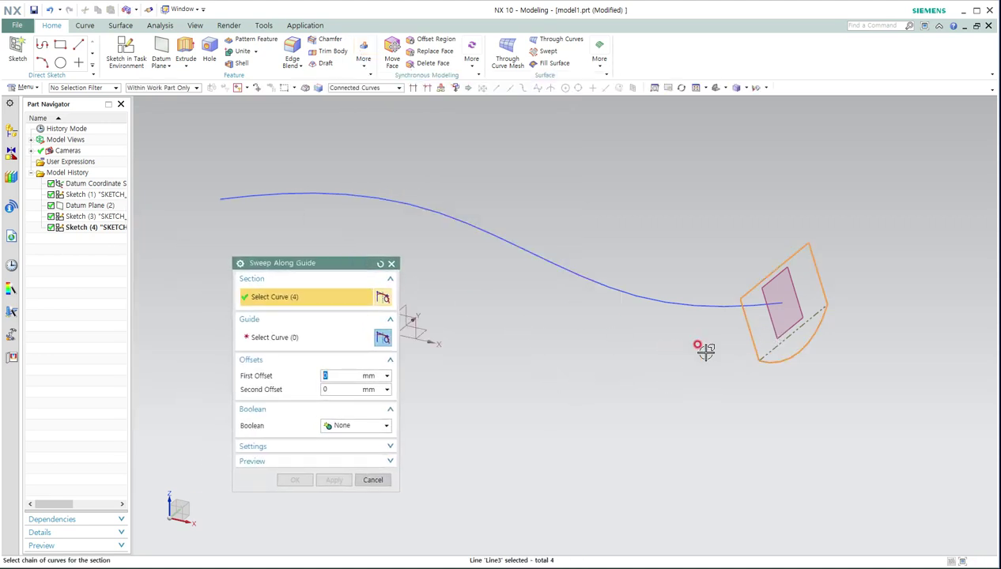
click(305, 335)
click(541, 261)
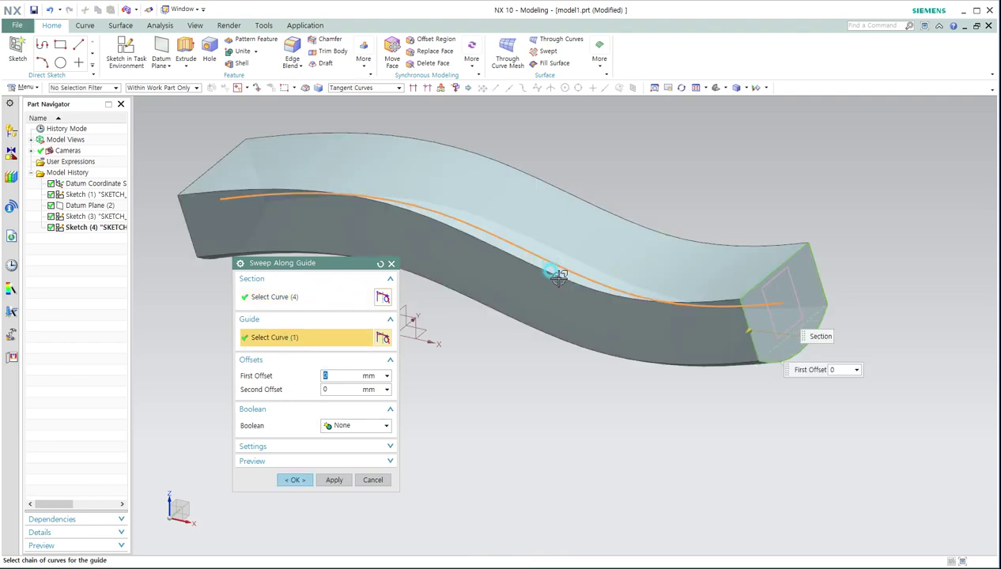
middle_drag(536, 368, 574, 328)
click(292, 480)
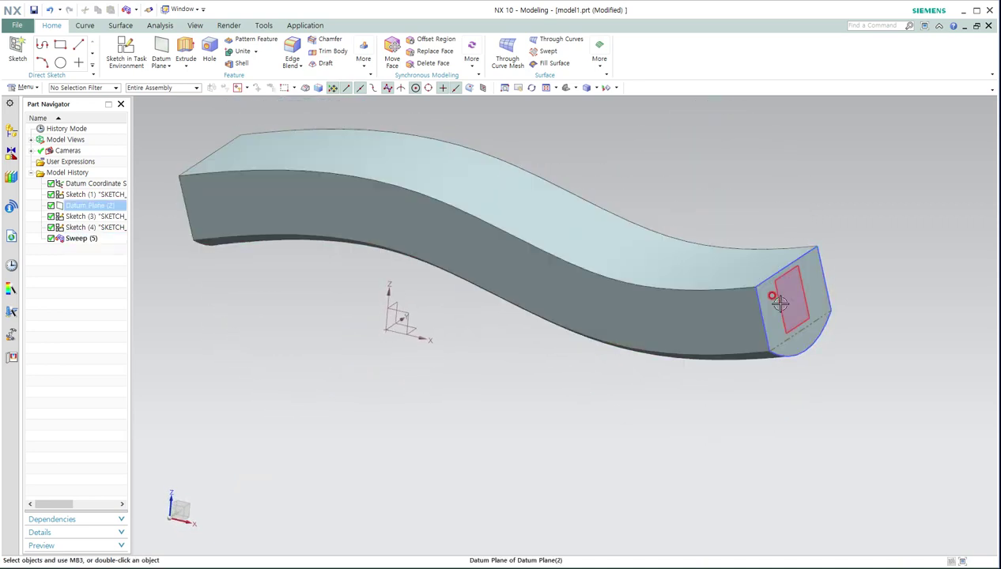
Suppress the swept body's feature so only the profile, spline and datum plane are displayed
click(588, 298)
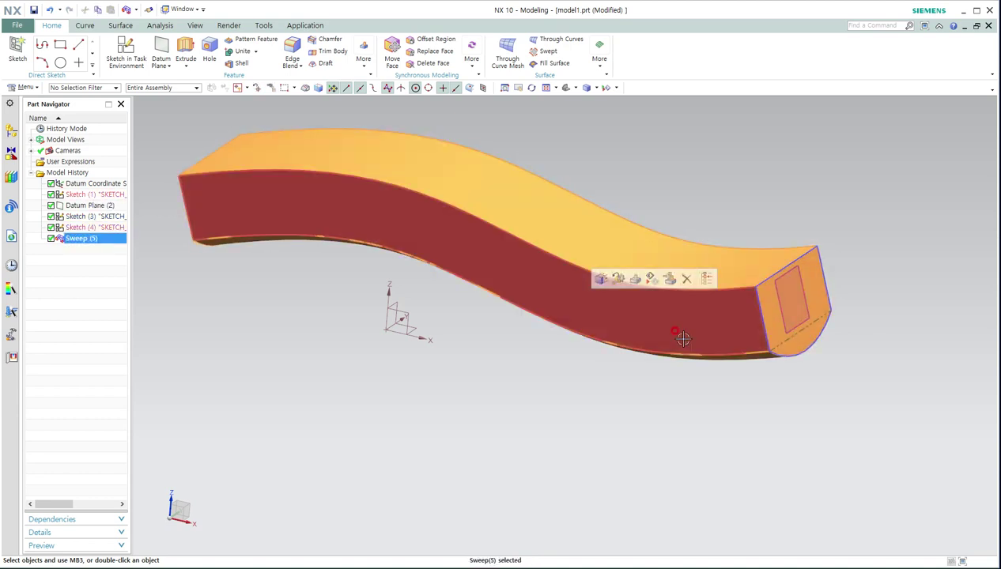
click(632, 277)
mouse_move(758, 328)
middle_down()
mouse_move(753, 311)
mouse_move(726, 322)
middle_up()
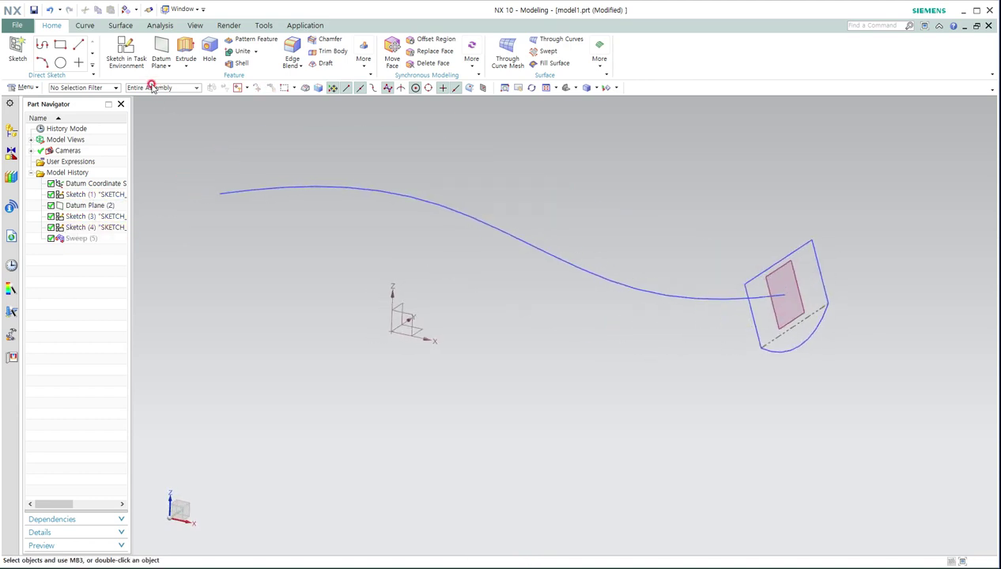
Define an Inferred datum plane parallel to the coordinate system's YZ plane and passing through the spline's end point
click(162, 49)
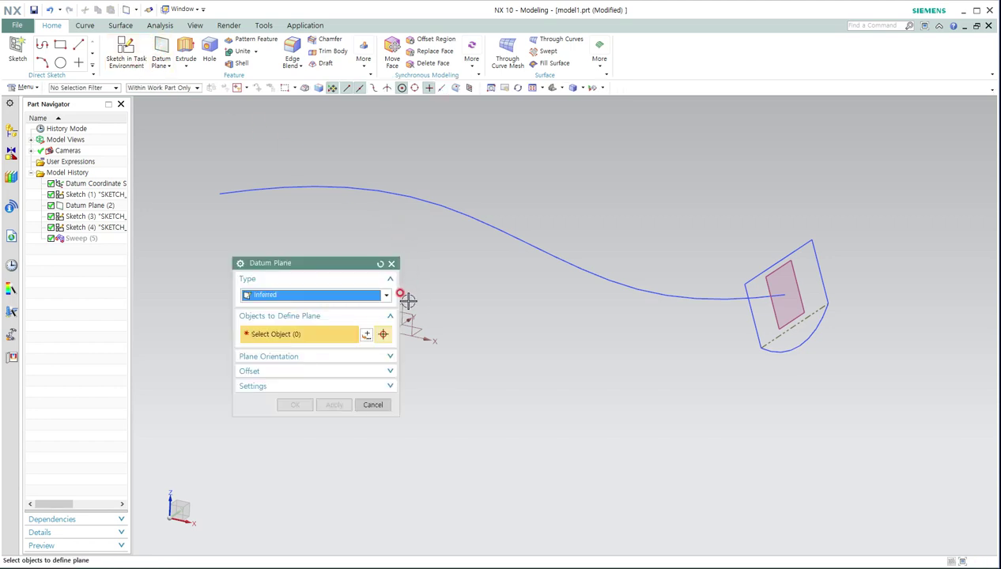
click(396, 297)
drag(351, 264, 303, 249)
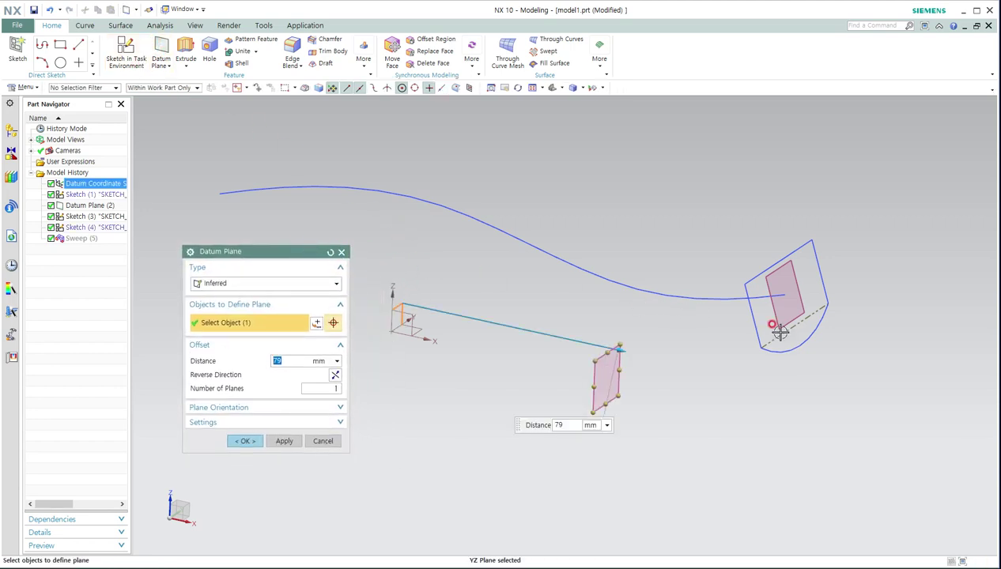
click(784, 294)
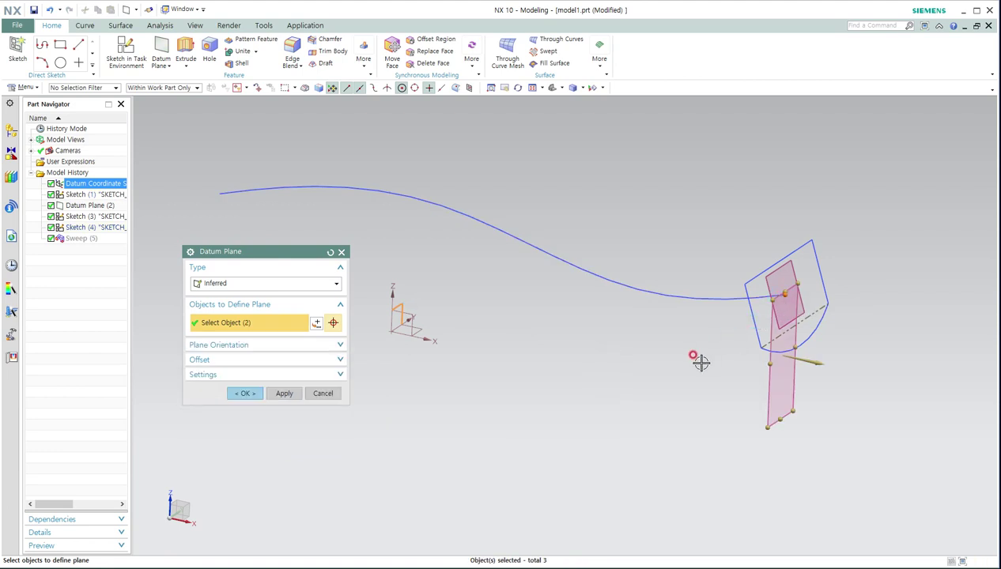
mouse_move(700, 358)
middle_down()
mouse_move(720, 336)
mouse_move(715, 353)
middle_up()
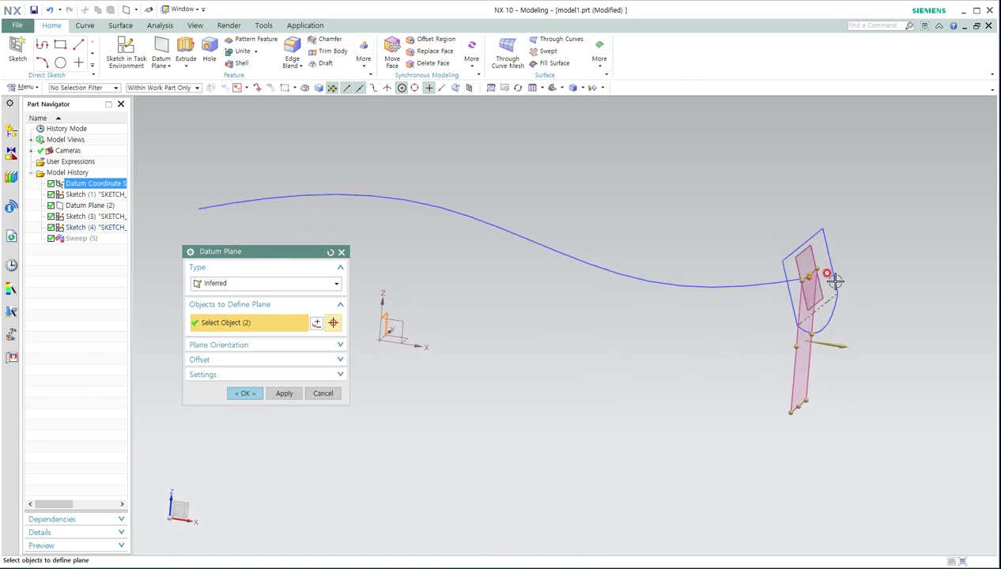
Stretch the new datum plane upward beyond the spline to about 74 mm long and 30 mm high, and create it
drag(823, 276, 836, 172)
middle_drag(695, 355, 711, 328)
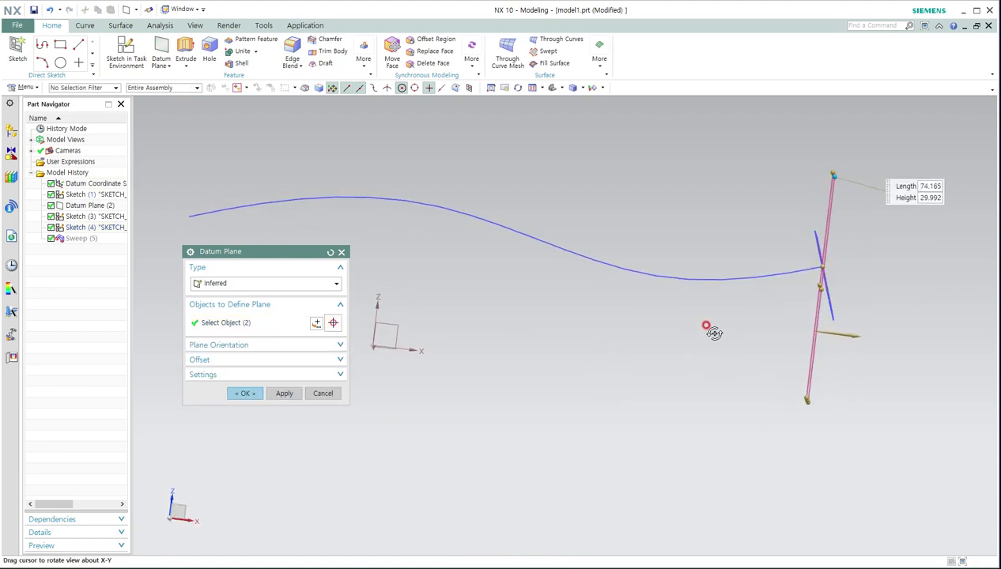
click(246, 403)
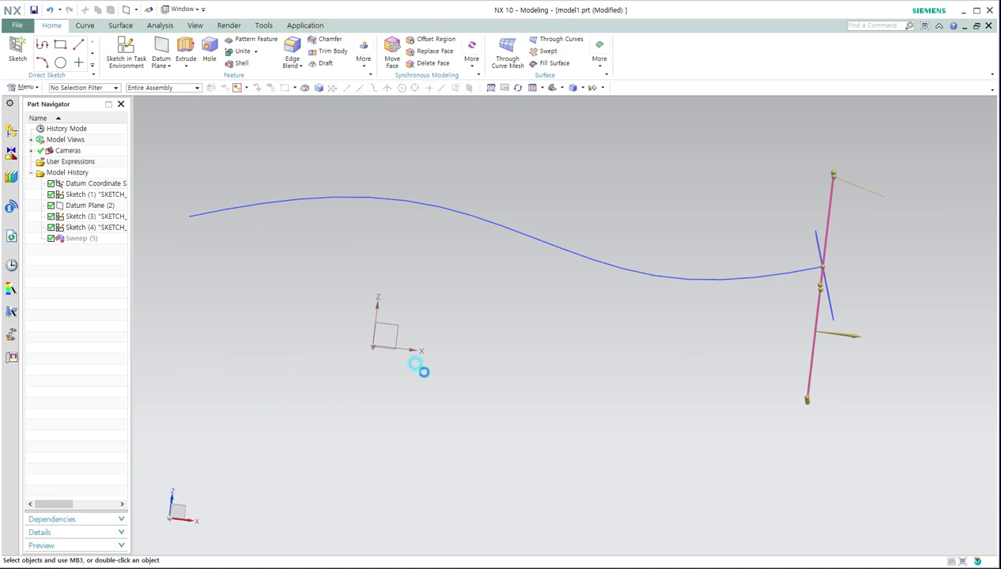
click(952, 170)
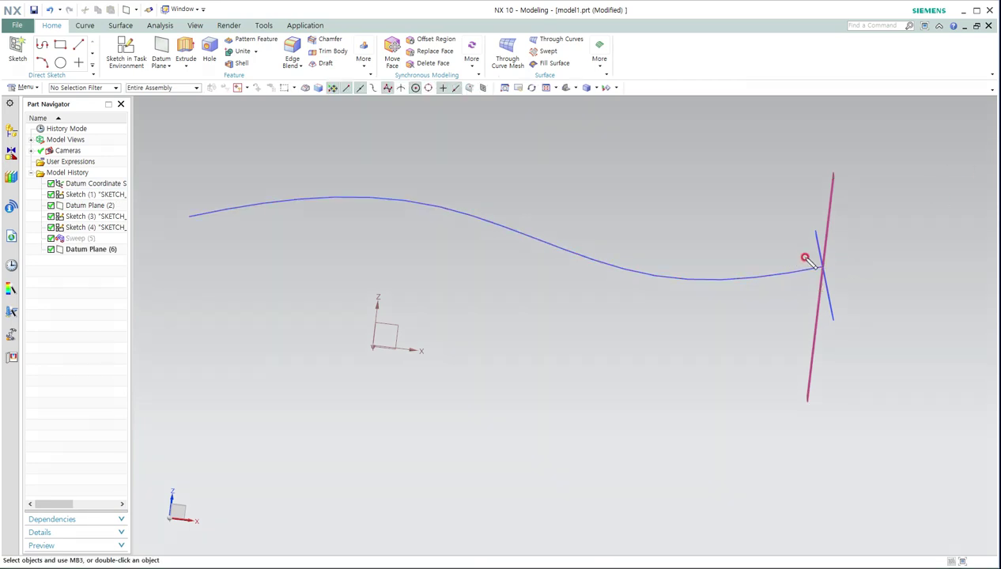
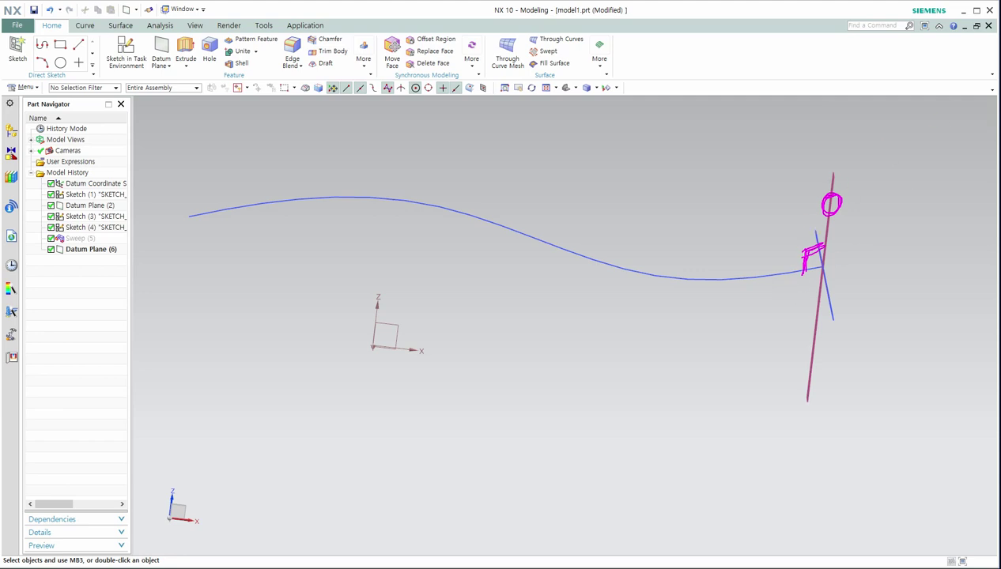
Switch to the Photoshop notes and brush blue marks around "Two Lines", "경사진 Plane을 생성" and "두 선을 이용", adding a magenta circle on the last
mouse_move(867, 212)
middle_down()
mouse_move(789, 243)
mouse_move(780, 231)
middle_up()
key(alt+Tab)
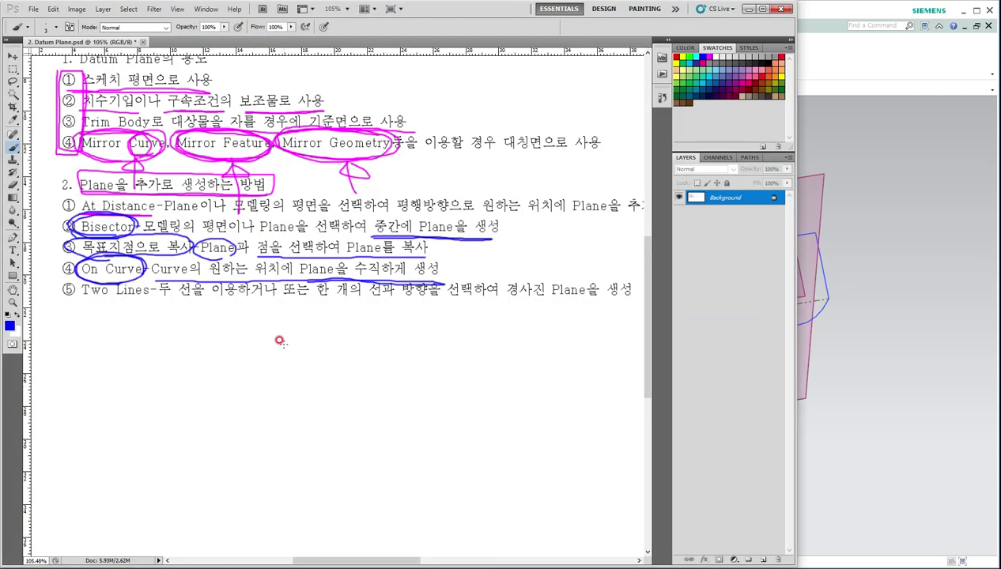
mouse_move(119, 302)
mouse_down()
mouse_move(87, 298)
mouse_move(65, 278)
mouse_move(135, 297)
mouse_up()
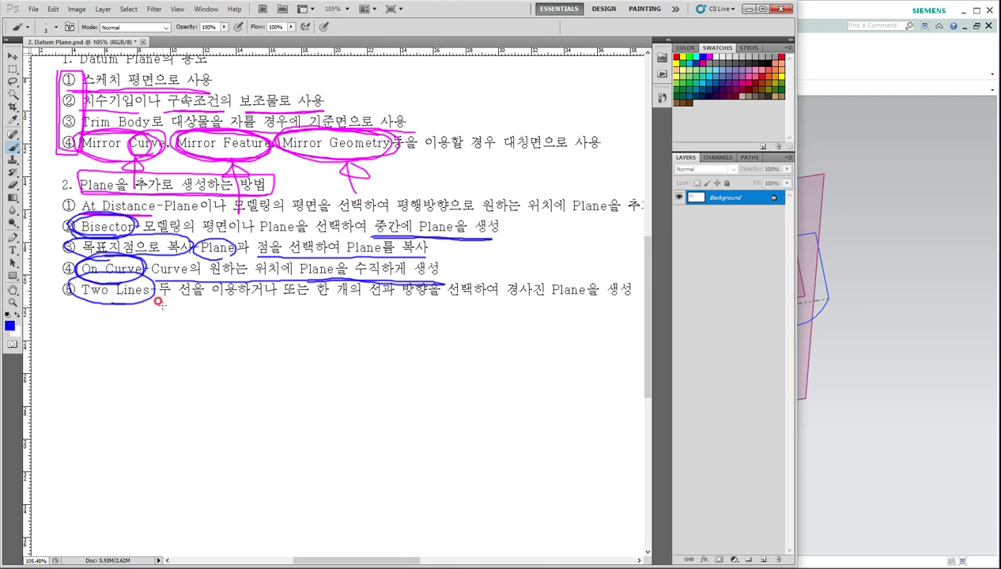
mouse_move(519, 306)
mouse_down()
mouse_move(619, 306)
mouse_move(514, 303)
mouse_move(498, 295)
mouse_move(509, 277)
mouse_move(623, 276)
mouse_move(632, 297)
mouse_move(504, 303)
mouse_move(498, 271)
mouse_move(616, 278)
mouse_up()
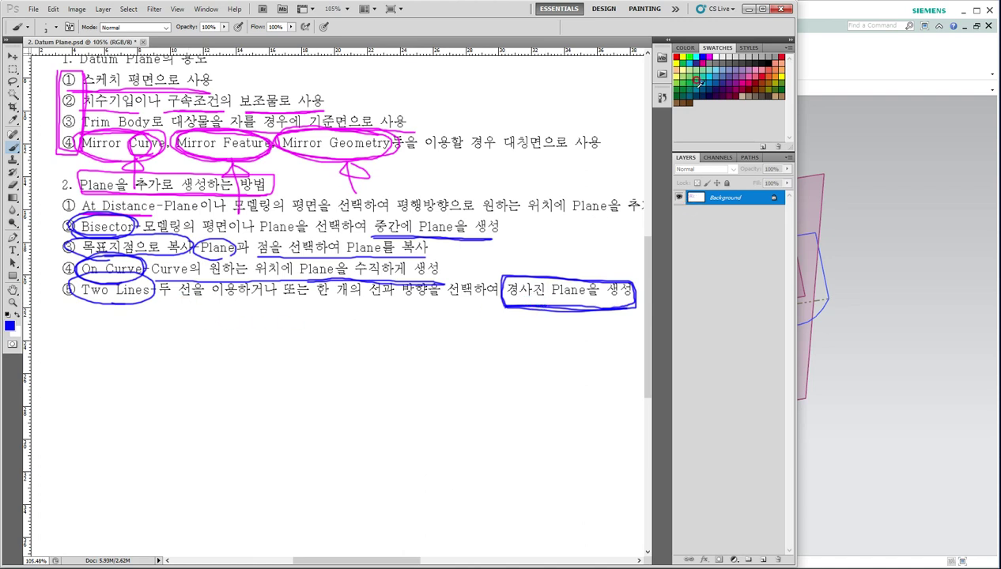
mouse_move(162, 299)
mouse_down()
mouse_move(189, 269)
mouse_move(248, 299)
mouse_move(178, 300)
mouse_move(229, 286)
mouse_up()
click(709, 57)
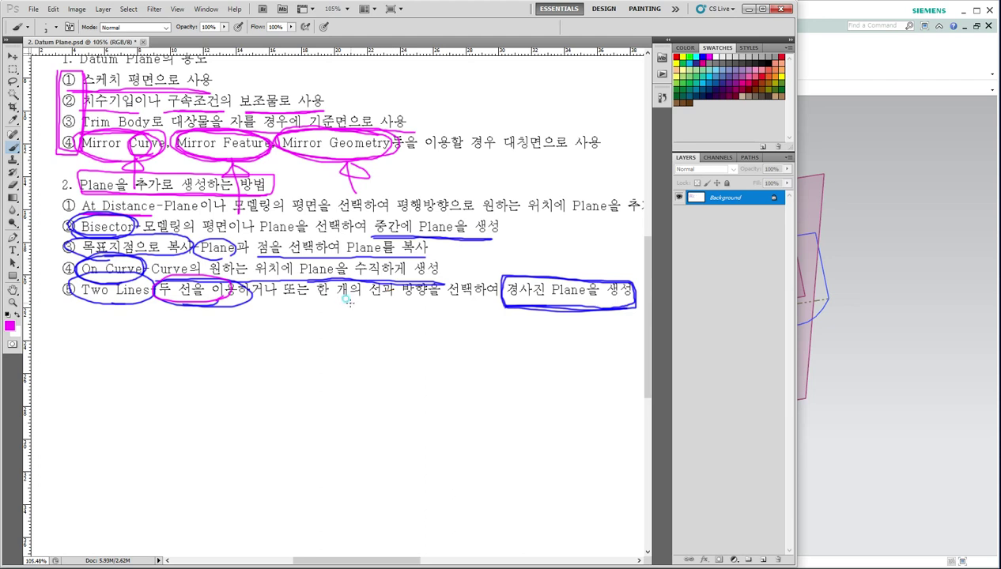